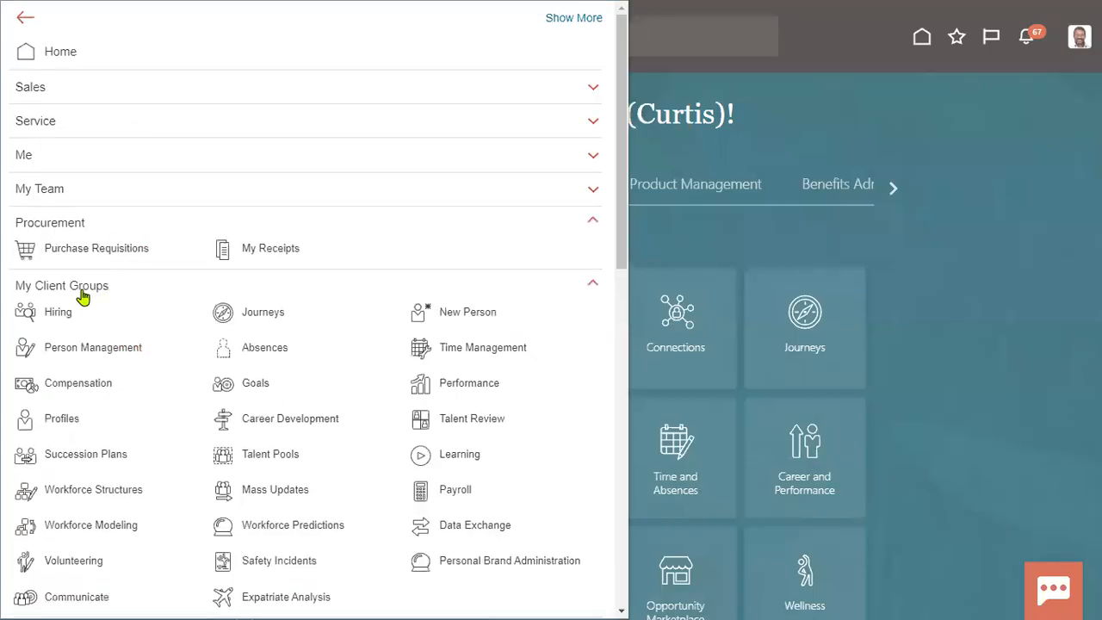
Open New Person and start the Add a Contingent Worker flow.
left_click(456, 316)
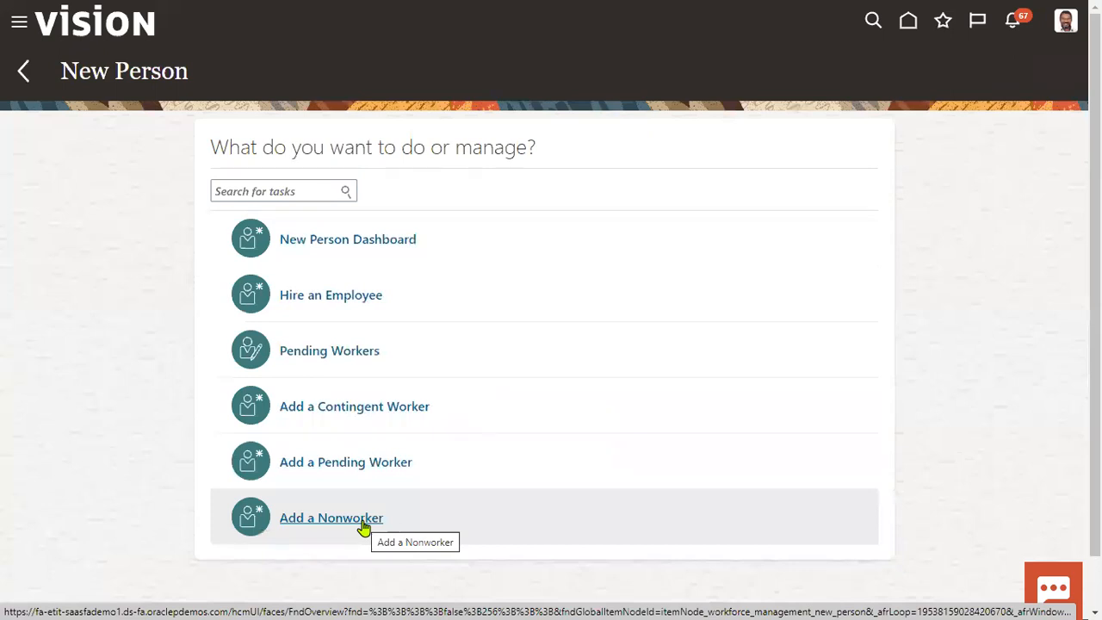
left_click(373, 419)
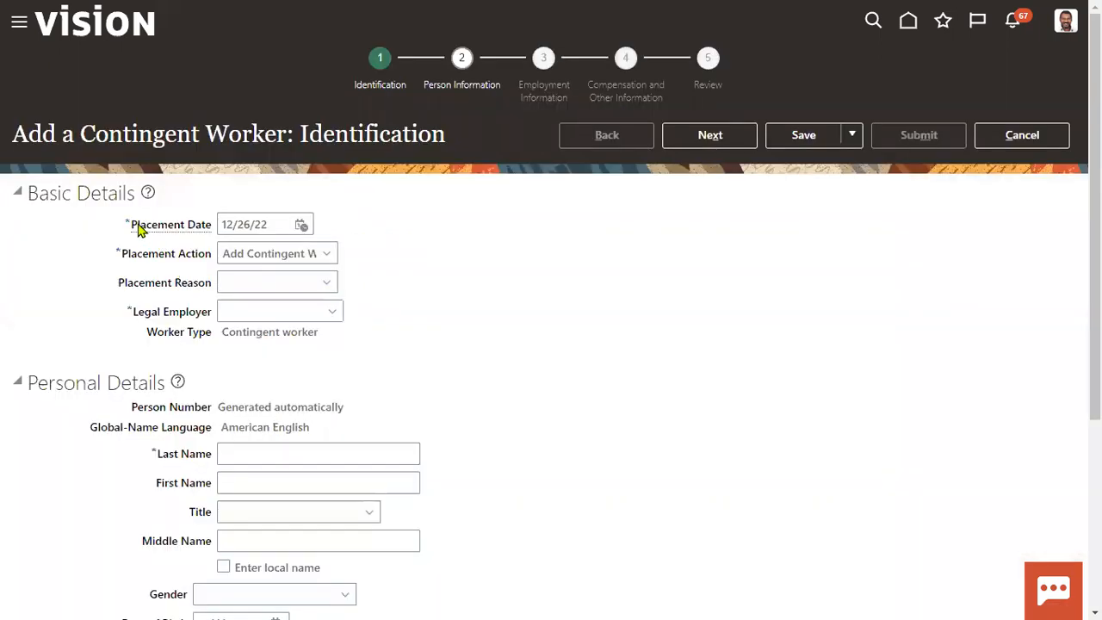
Set the placement date to 1/1/23 using the calendar.
left_click_drag(130, 224, 183, 226)
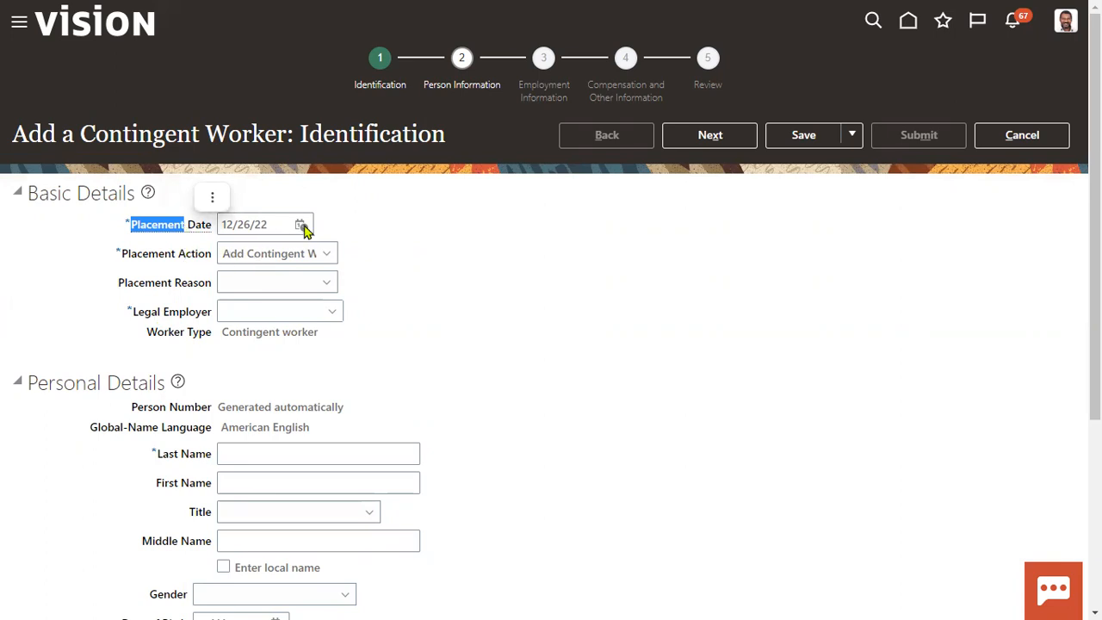
left_click(303, 226)
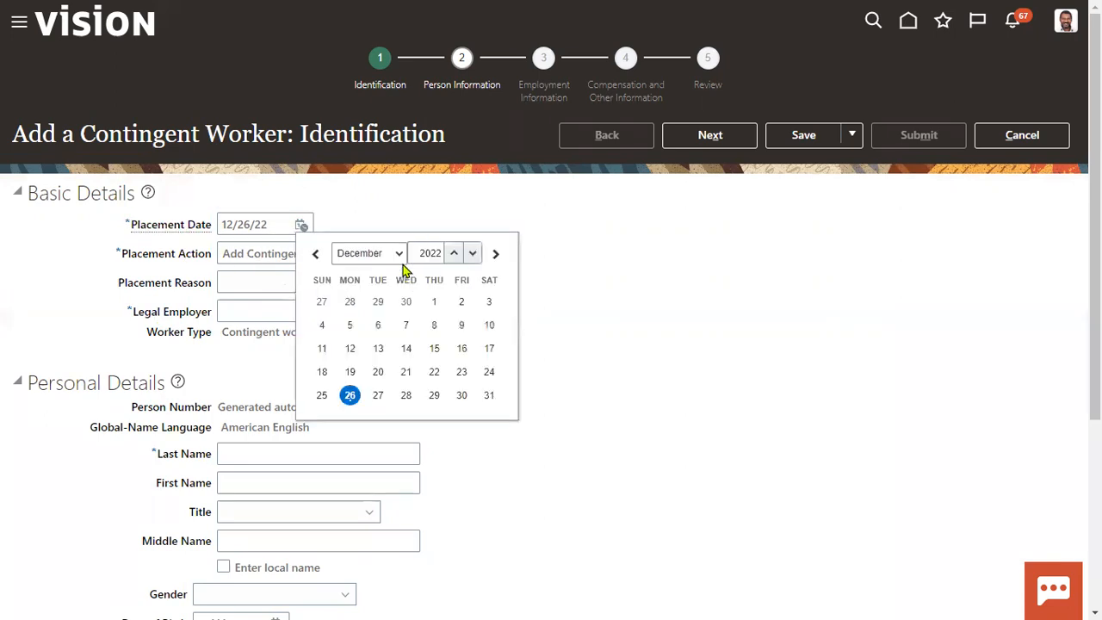
left_click(393, 259)
left_click(390, 262)
left_click(455, 257)
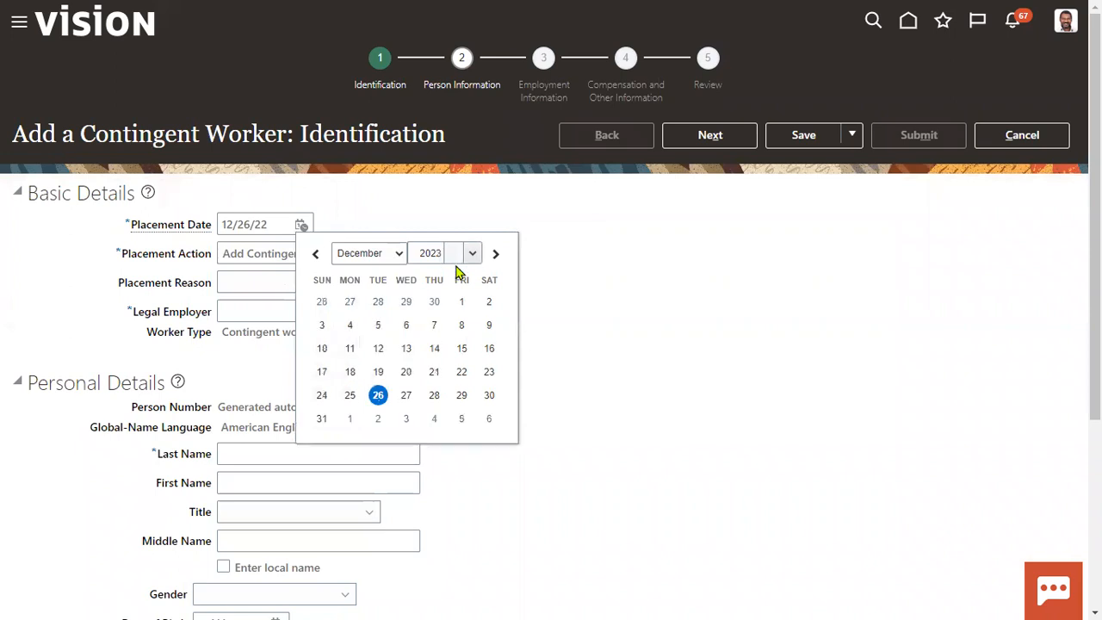
left_click(434, 301)
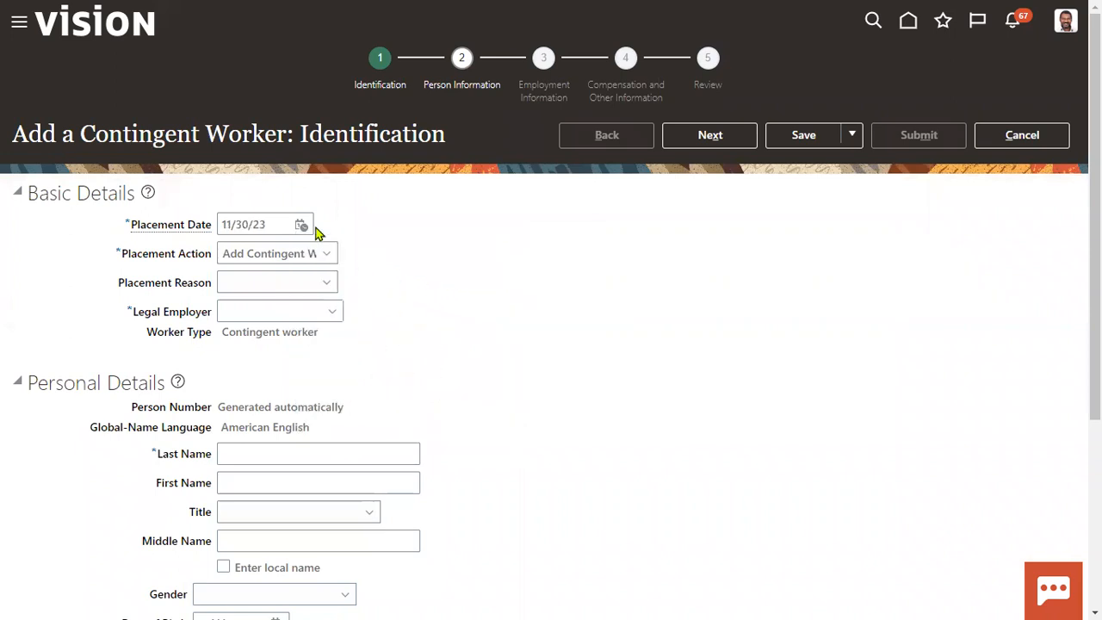
left_click(302, 226)
left_click(377, 254)
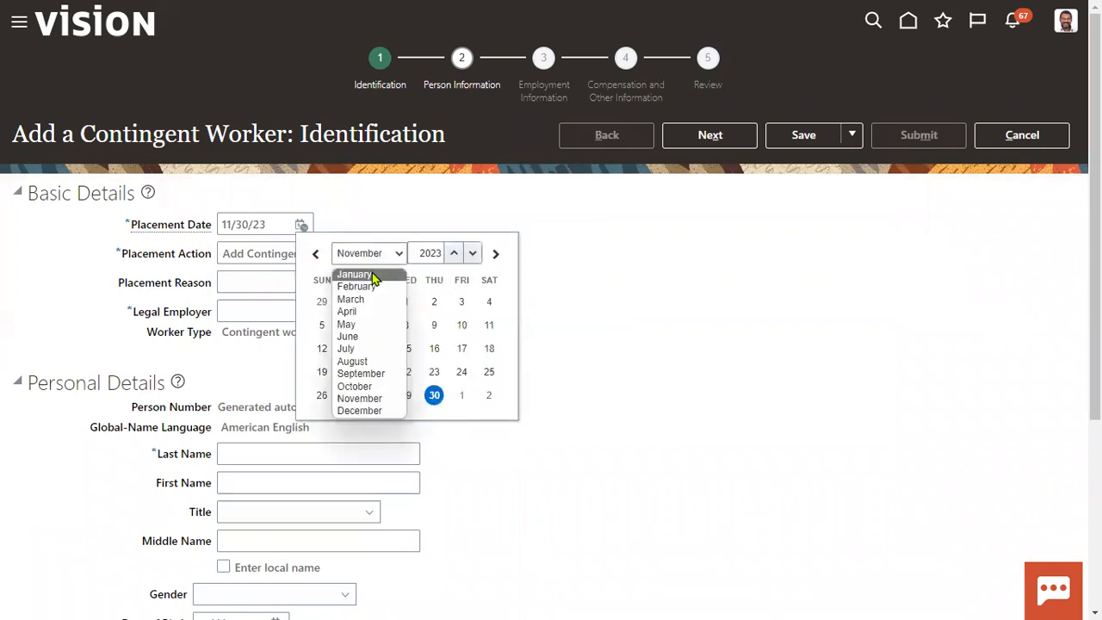
left_click(372, 275)
left_click(330, 301)
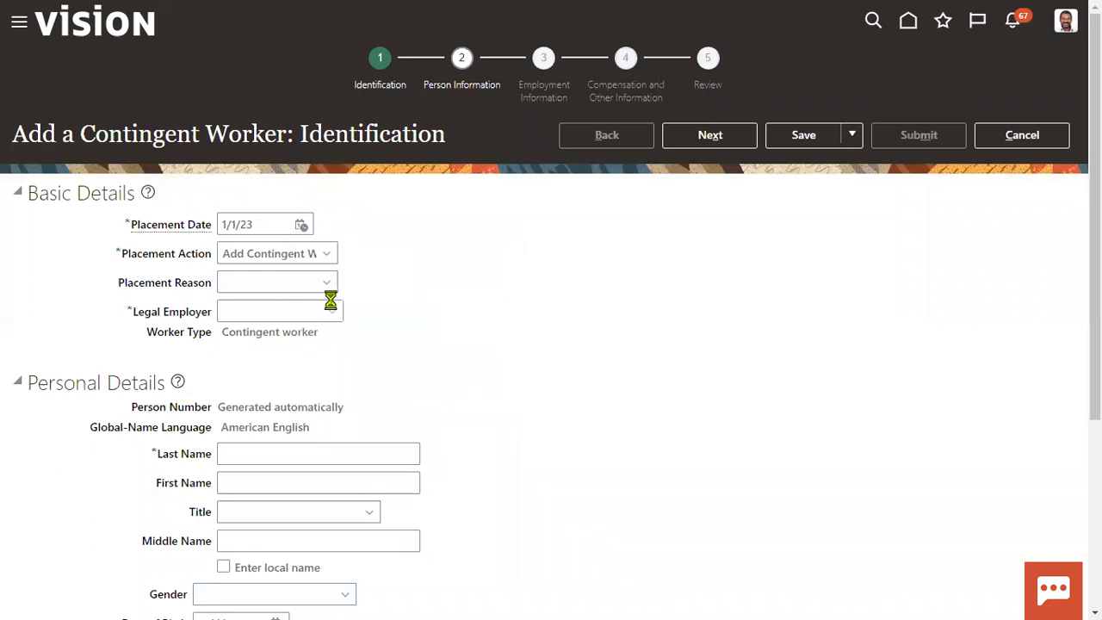
Choose action Add Contingent Worker, reason Placement to fill vacant position, legal employer US1 Legal Entity.
left_click(310, 255)
left_click(300, 276)
left_click(300, 282)
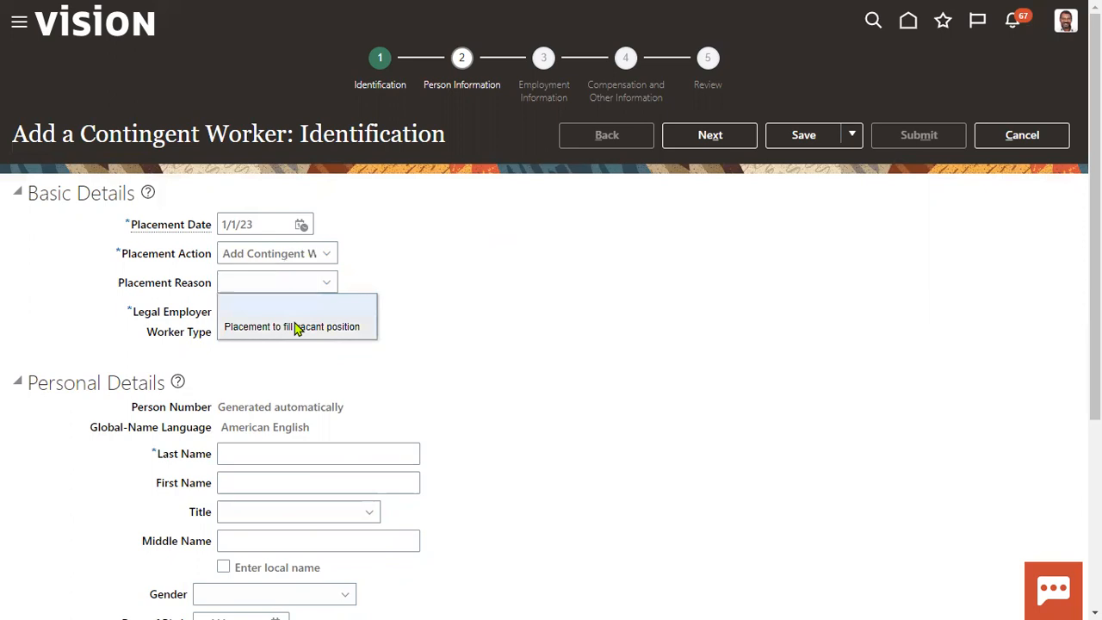
left_click(295, 327)
left_click(273, 310)
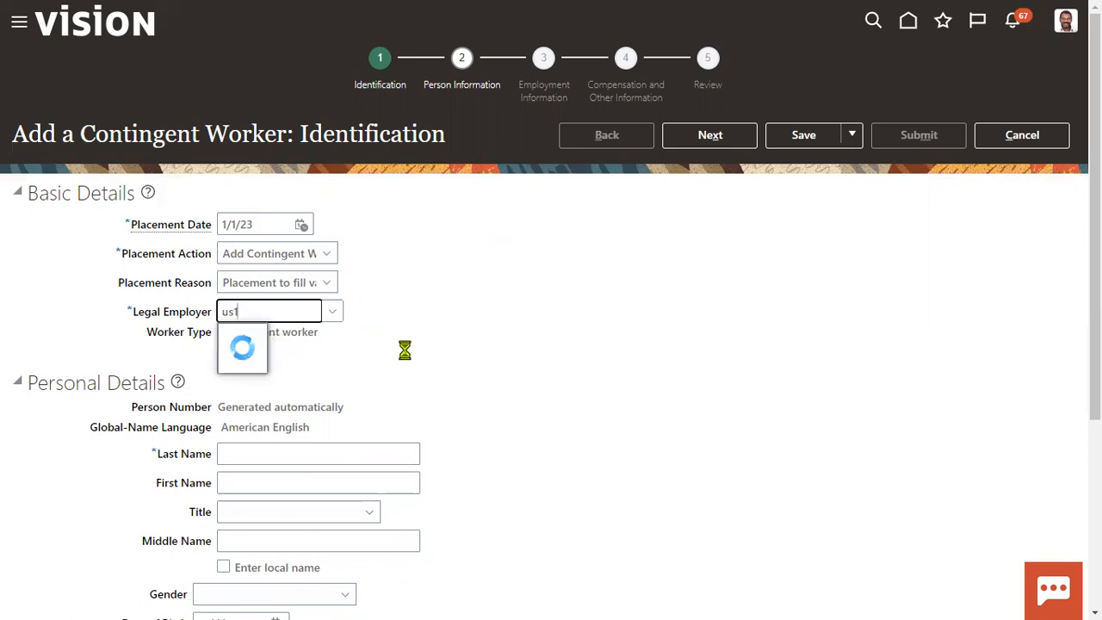
left_click(297, 338)
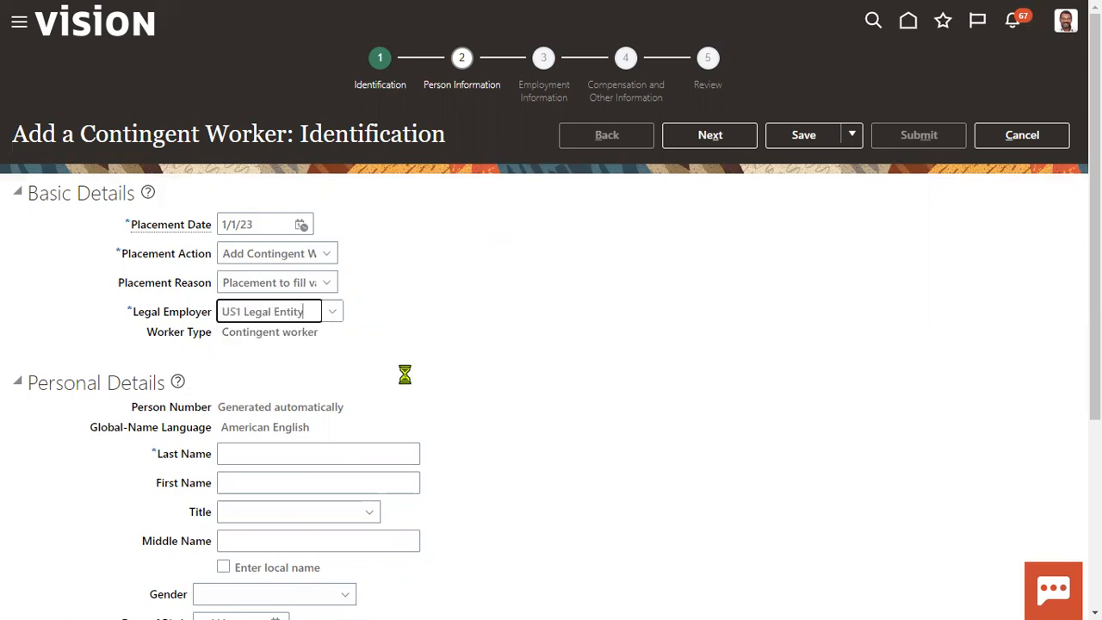
scroll(370, 411, "down", 2)
Enter the worker's last and first name and set the title to Dr.
left_click(253, 290)
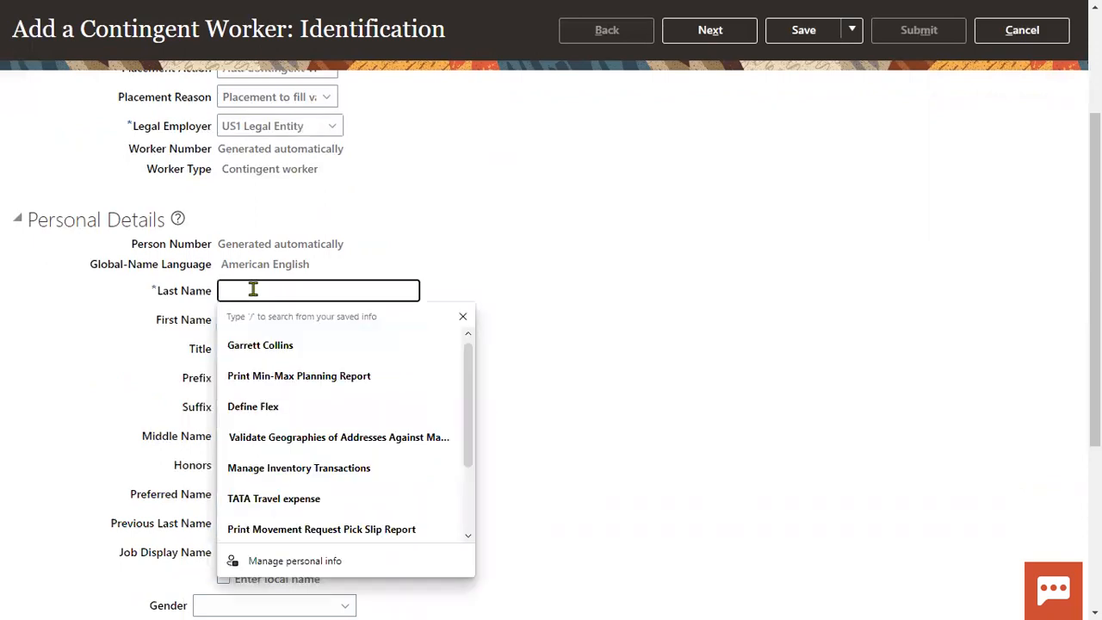
key("Tab")
key("Tab")
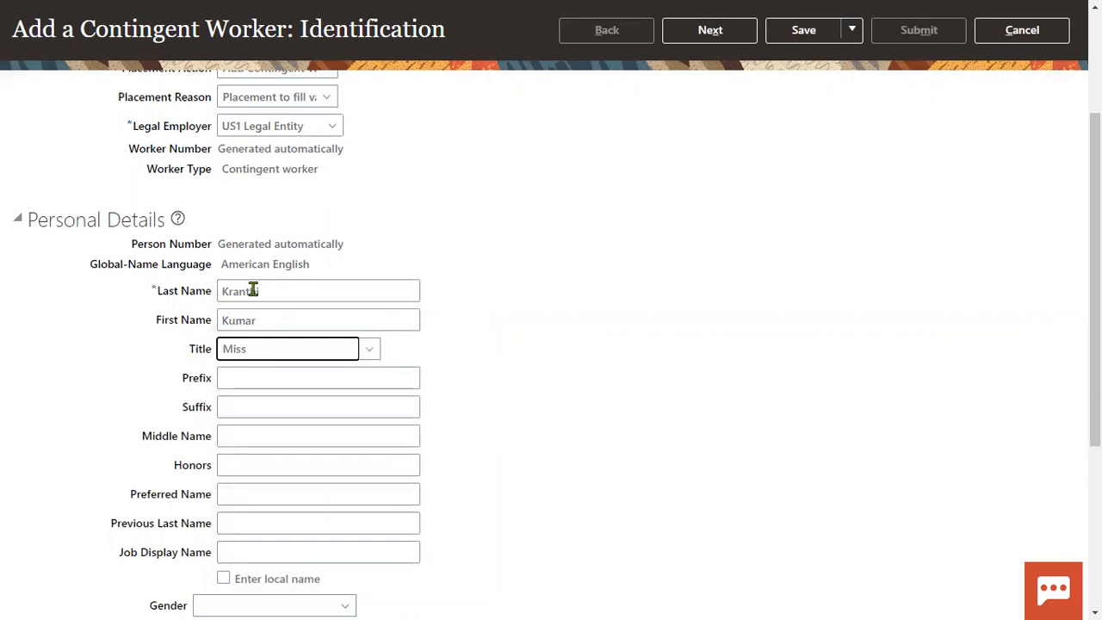
left_click(305, 352)
left_click(269, 394)
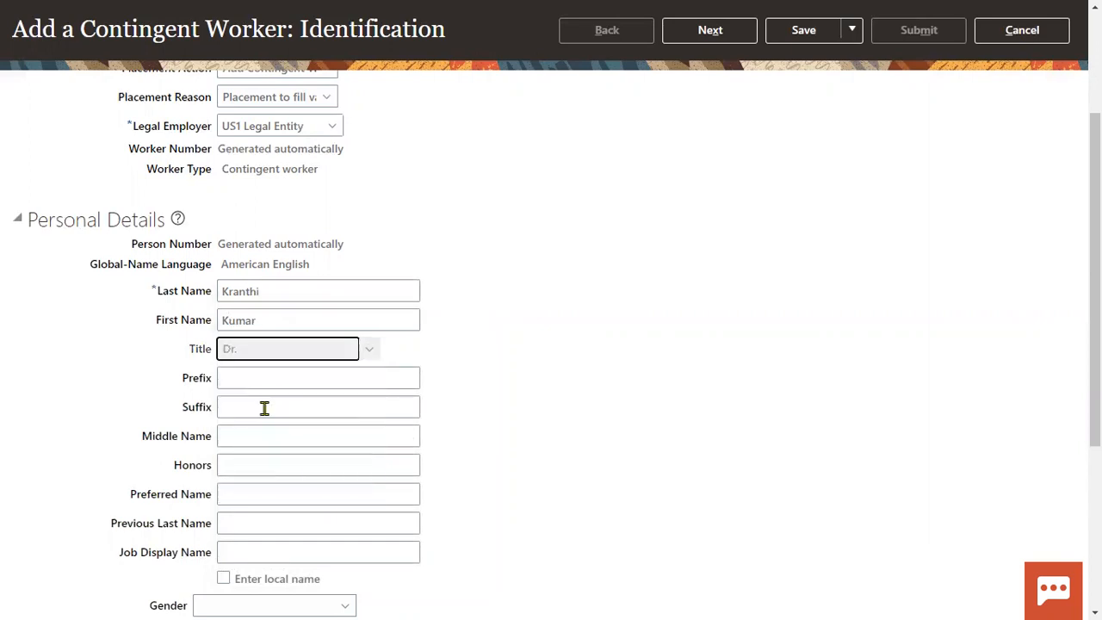
Turn on local name entry and browse the language list without choosing one.
scroll(243, 441, "down", 1)
left_click(224, 487)
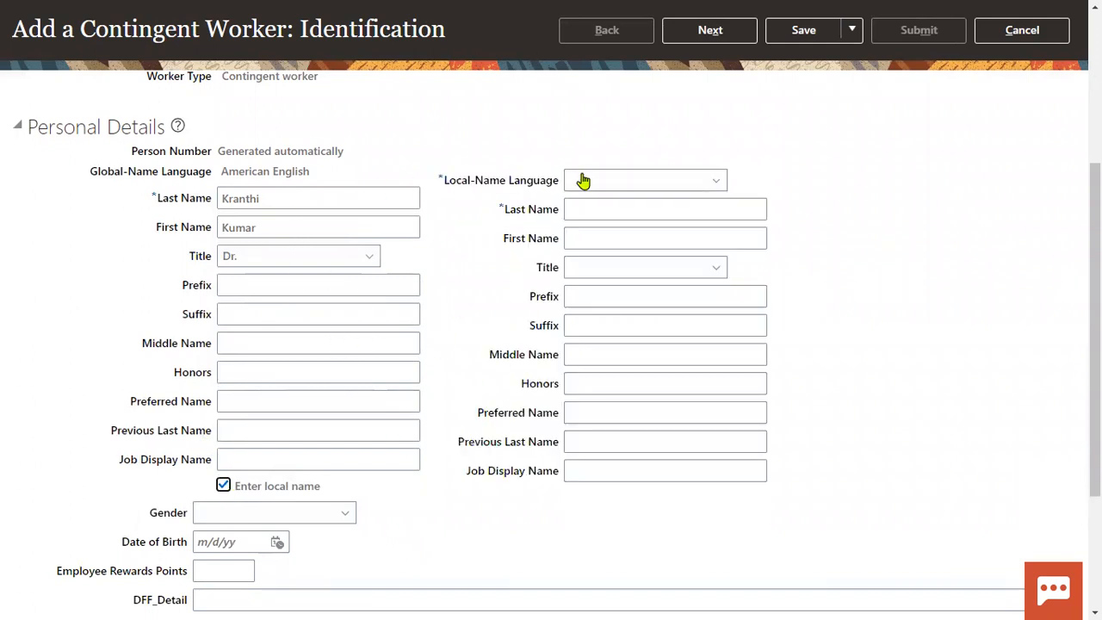
left_click(584, 181)
scroll(721, 369, "down", 4)
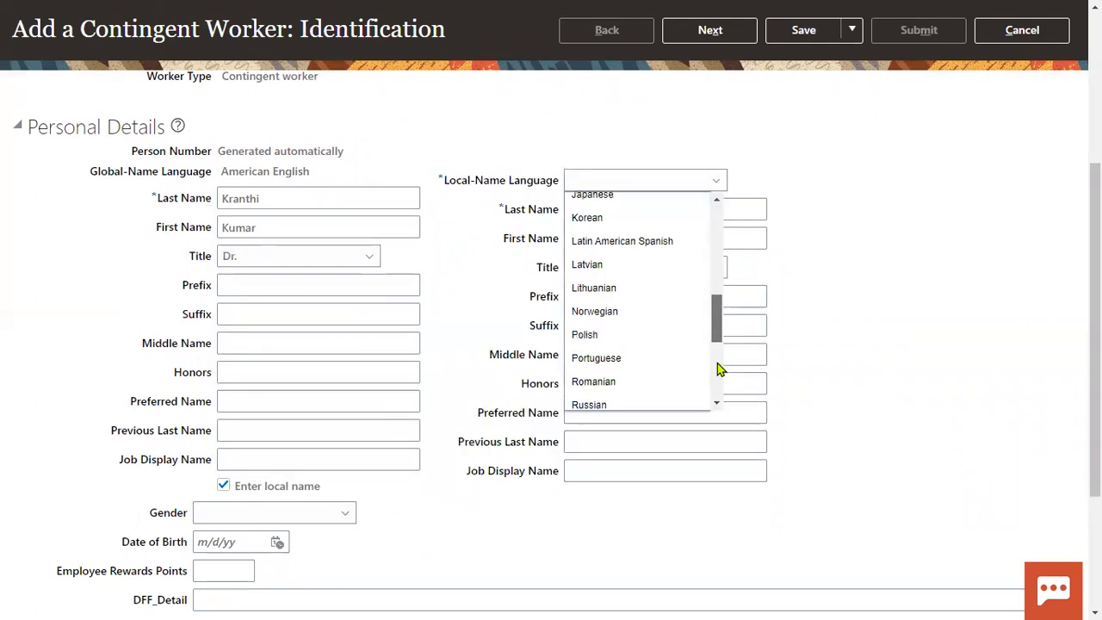
scroll(721, 368, "down", 3)
left_click_drag(716, 416, 725, 204)
left_click(823, 185)
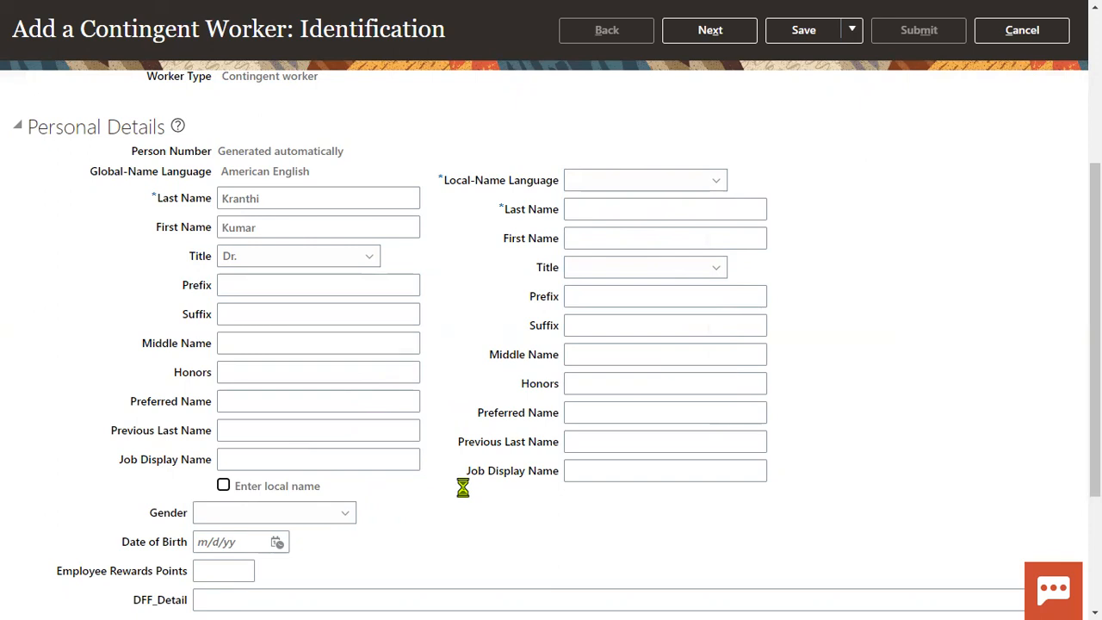
Set gender to Male and date of birth to 1/1/77.
left_click(283, 514)
left_click(217, 460)
scroll(273, 421, "down", 3)
left_click(241, 346)
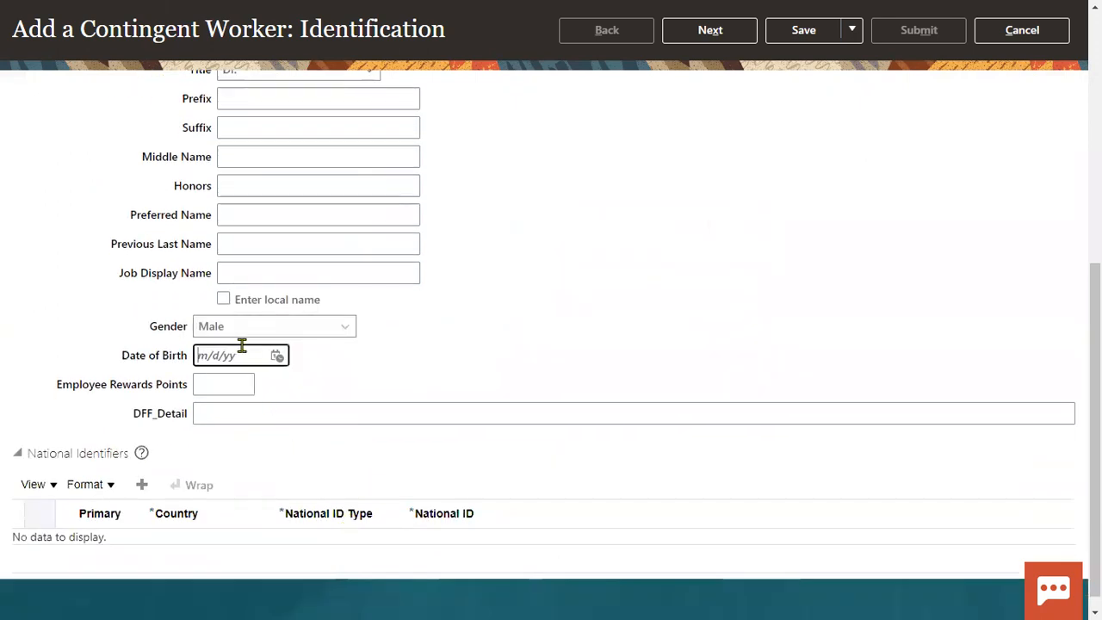
type("1/1/77")
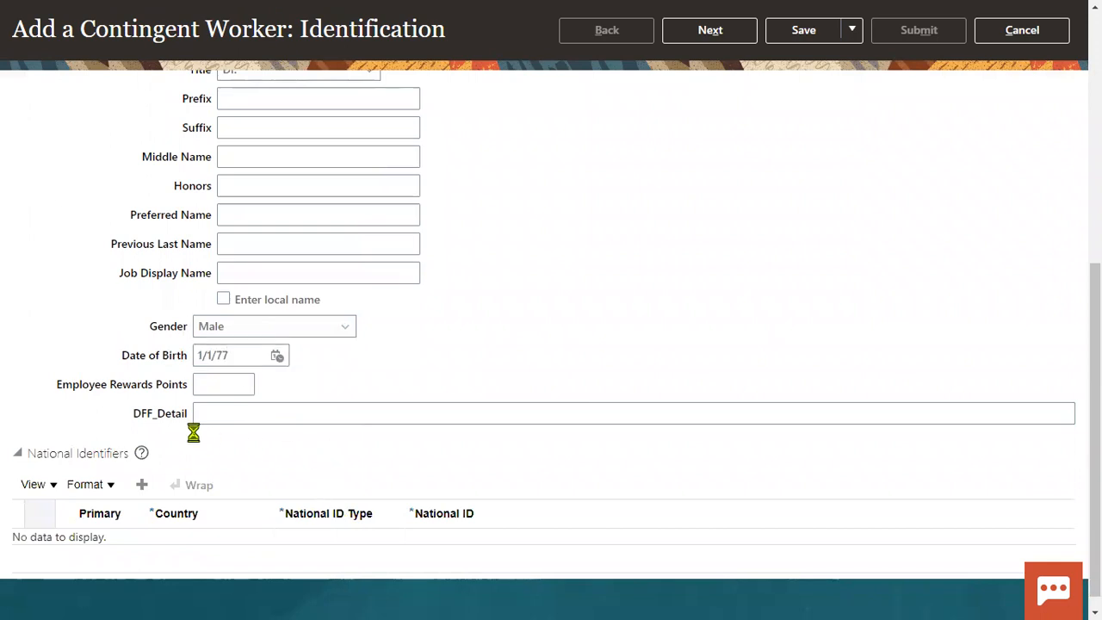
Add a national identifier row of type Social Security Number with the worker's number.
left_click_drag(134, 414, 188, 419)
left_click(230, 446)
left_click(144, 485)
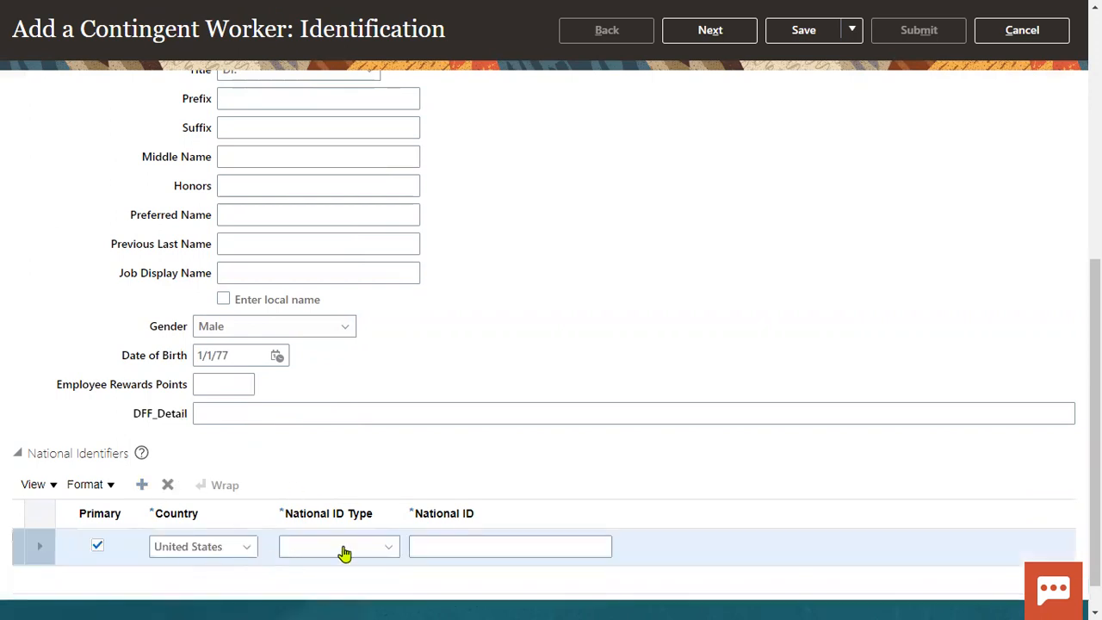
left_click(345, 548)
left_click(333, 495)
left_click(447, 550)
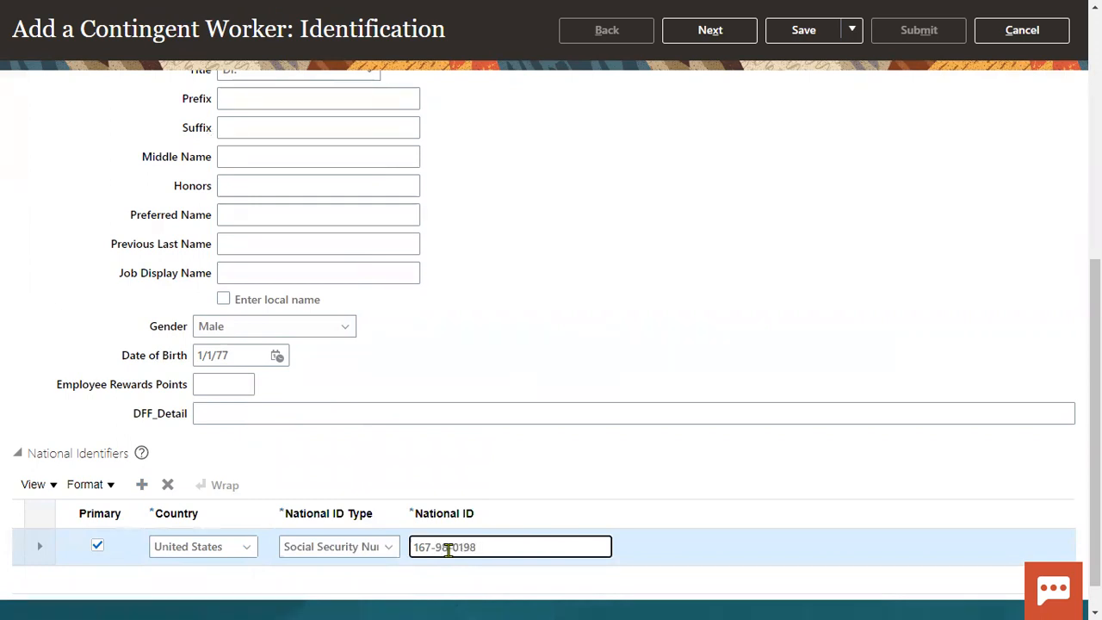
scroll(753, 352, "up", 10)
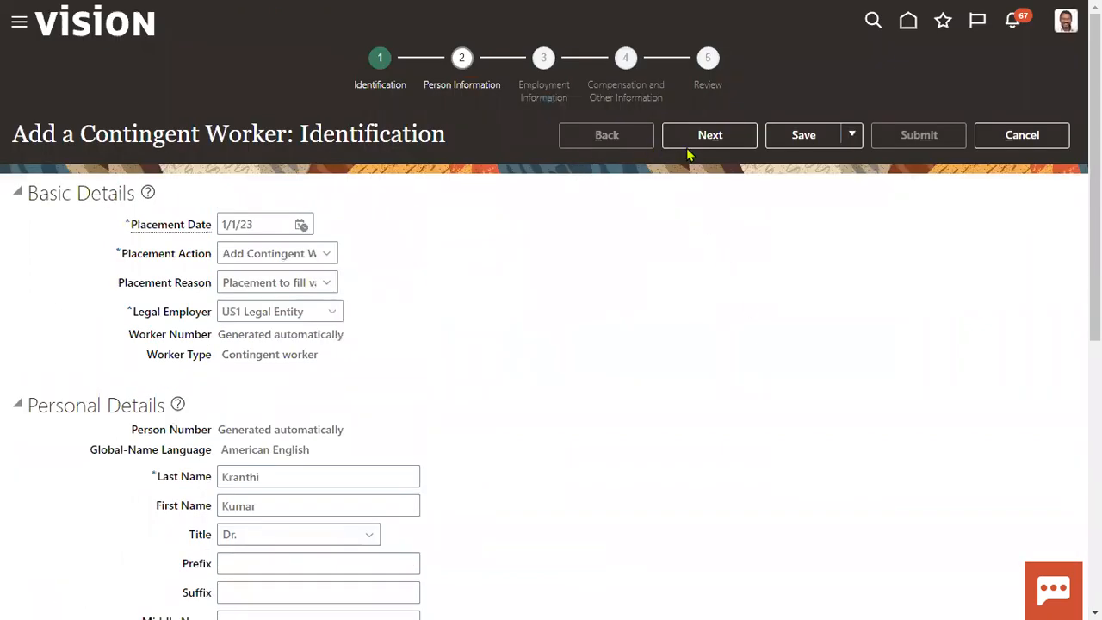
On Person Information, fill the home address from the saved suggestion and enter its ZIP code.
left_click(709, 138)
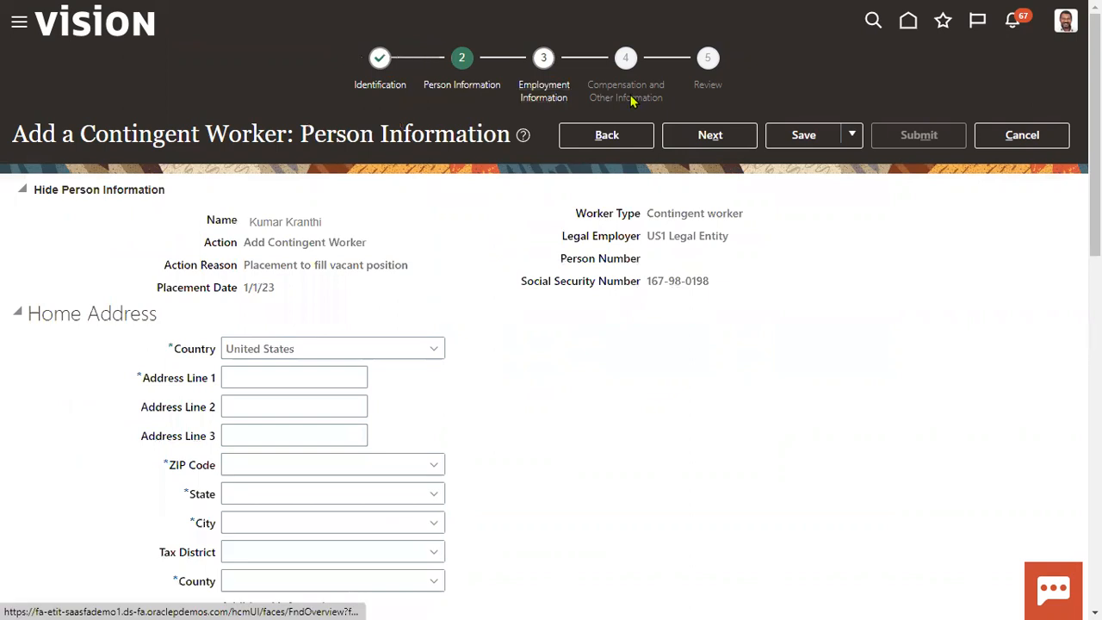
left_click(266, 379)
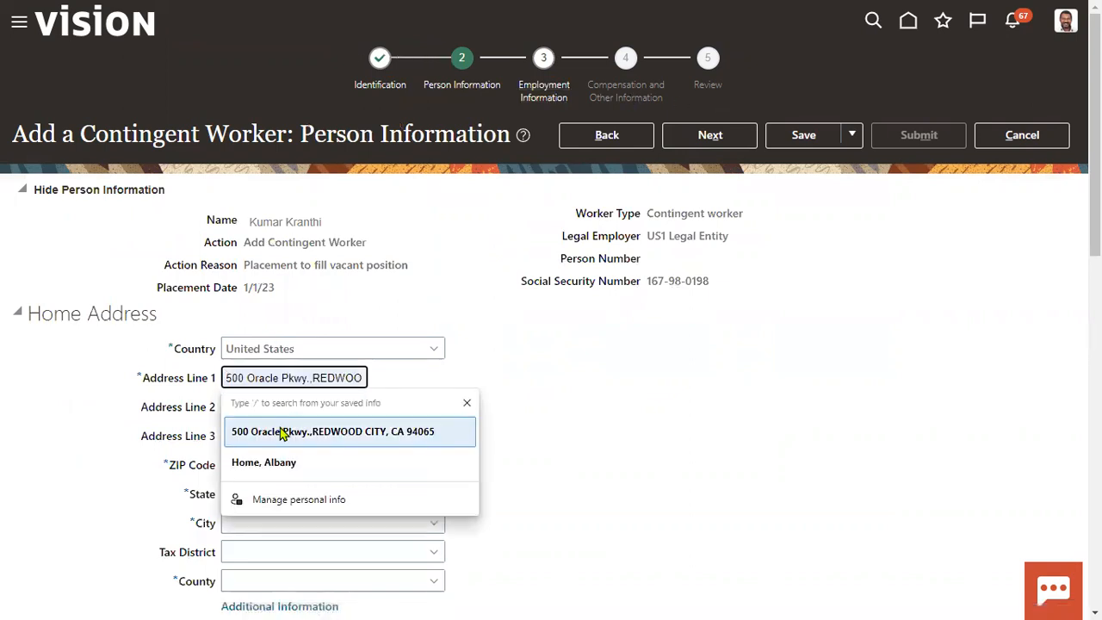
left_click(282, 433)
left_click(268, 465)
type("12200")
left_click(631, 444)
Look over the contact type options without choosing, then continue to Employment Information.
left_click_drag(63, 314, 157, 315)
scroll(155, 392, "down", 4)
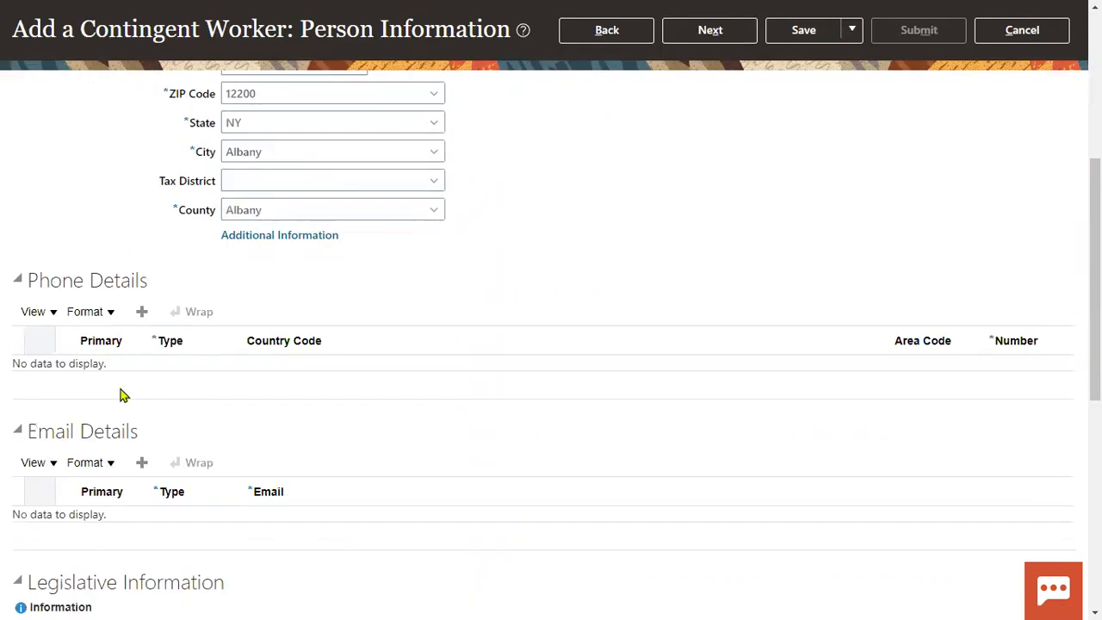
scroll(120, 395, "down", 3)
scroll(135, 342, "down", 1)
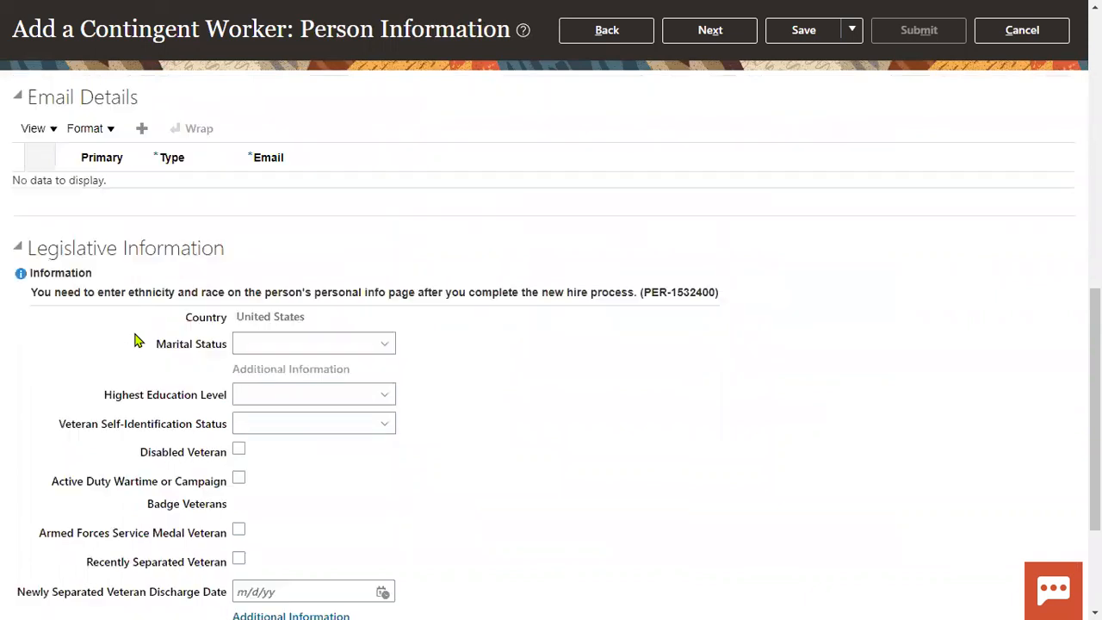
scroll(135, 342, "down", 3)
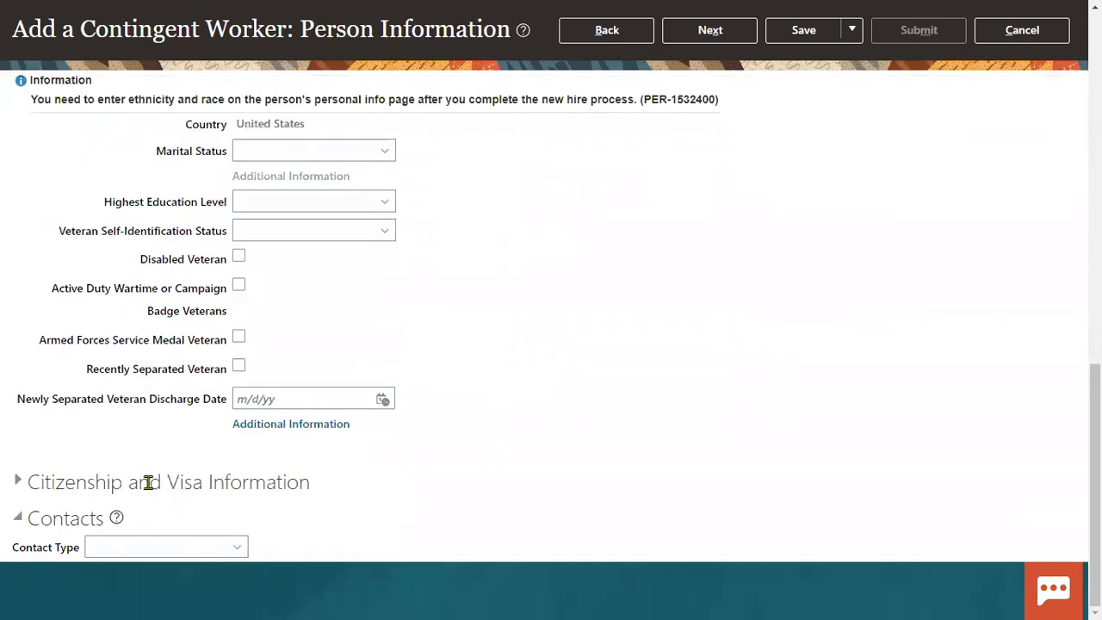
left_click(142, 552)
left_click(728, 411)
scroll(728, 410, "up", 15)
left_click(711, 137)
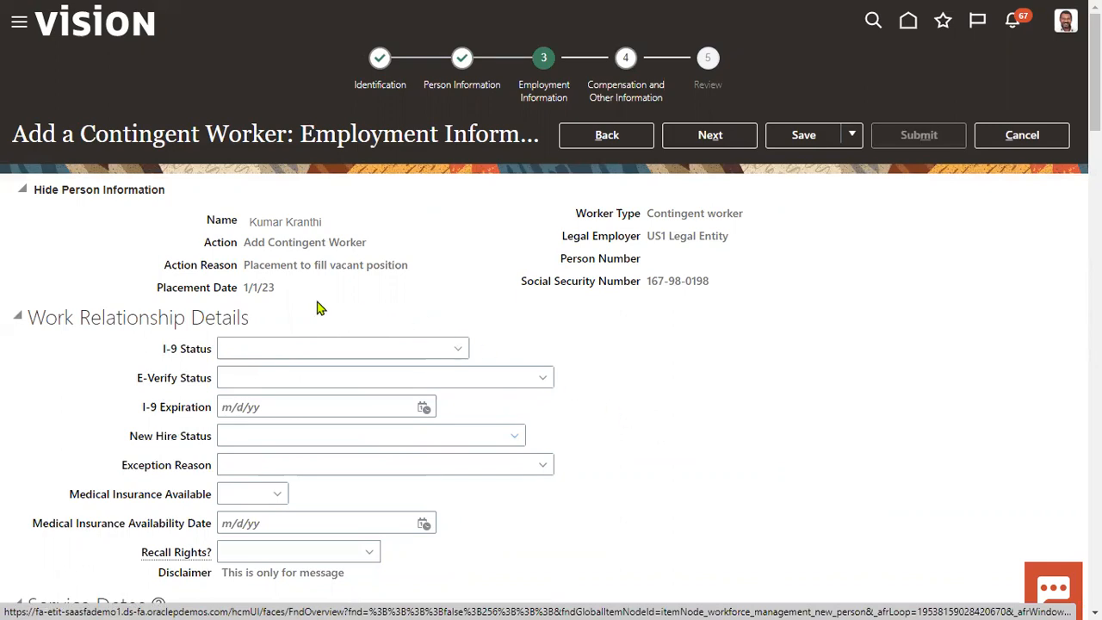
Set the assignment business unit to US1 Business Unit and job to Finance Administrator.
scroll(231, 228, "down", 2)
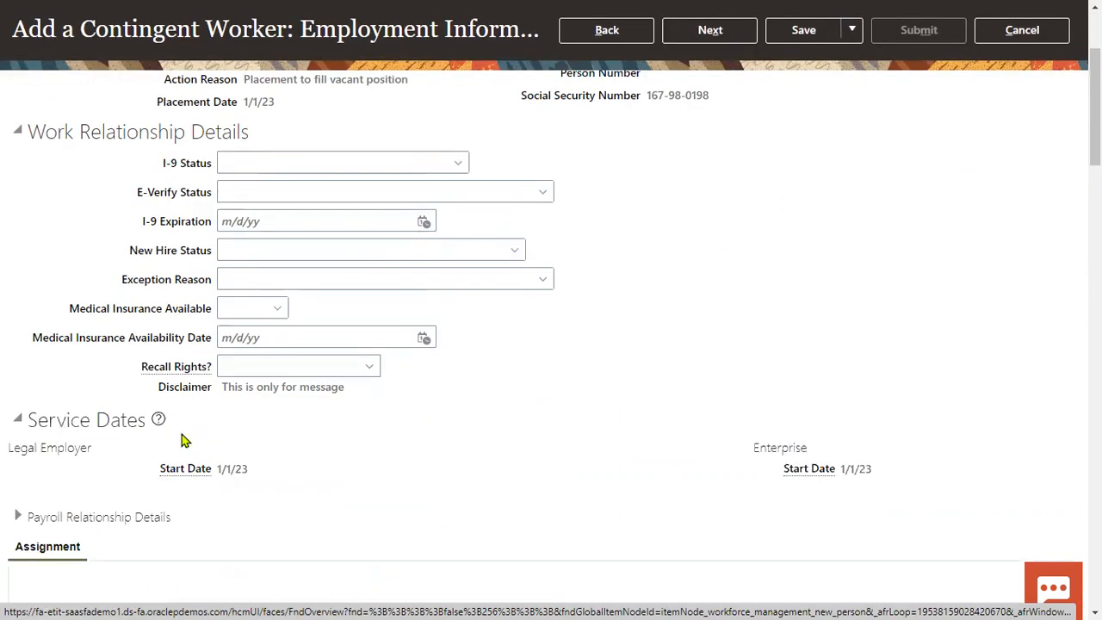
scroll(179, 438, "down", 2)
left_click_drag(276, 490, 279, 465)
left_click(279, 465)
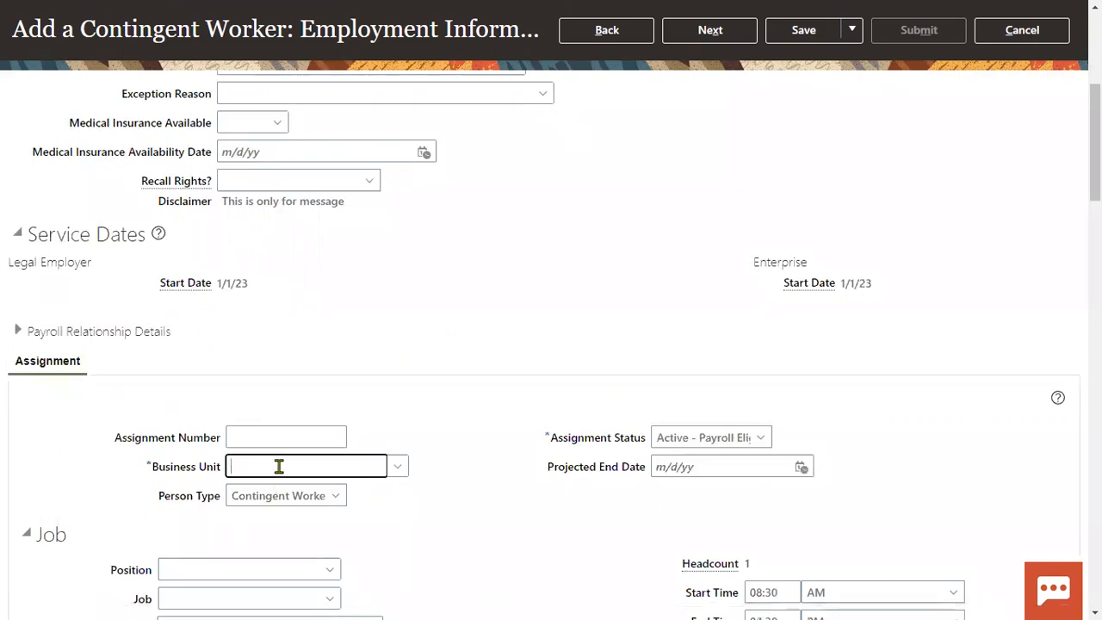
type("us1")
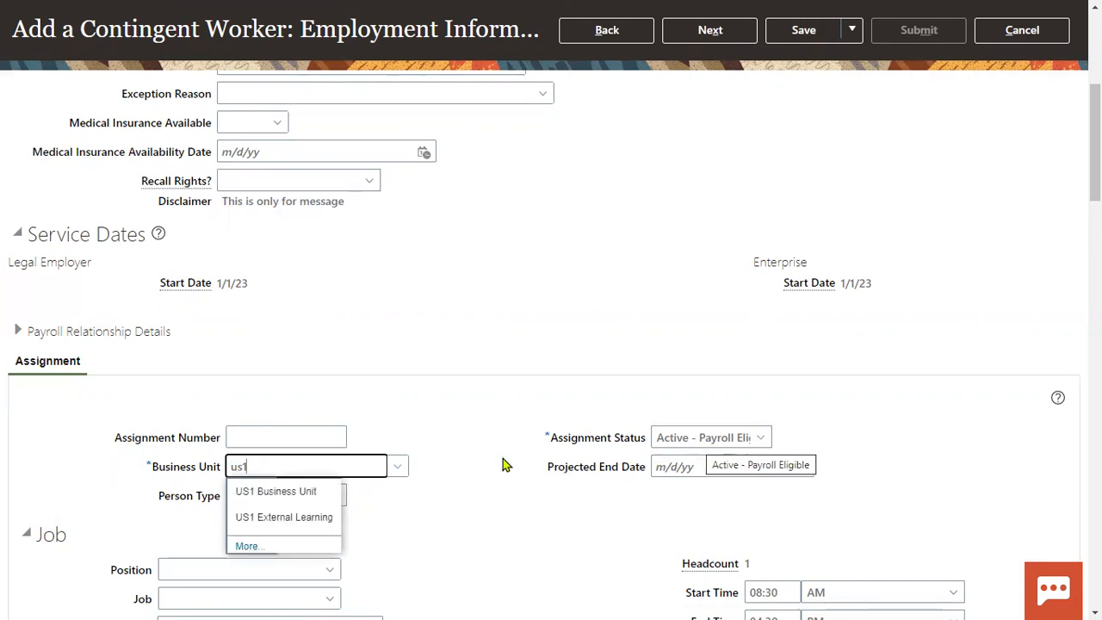
left_click(319, 497)
scroll(244, 349, "down", 3)
left_click(207, 316)
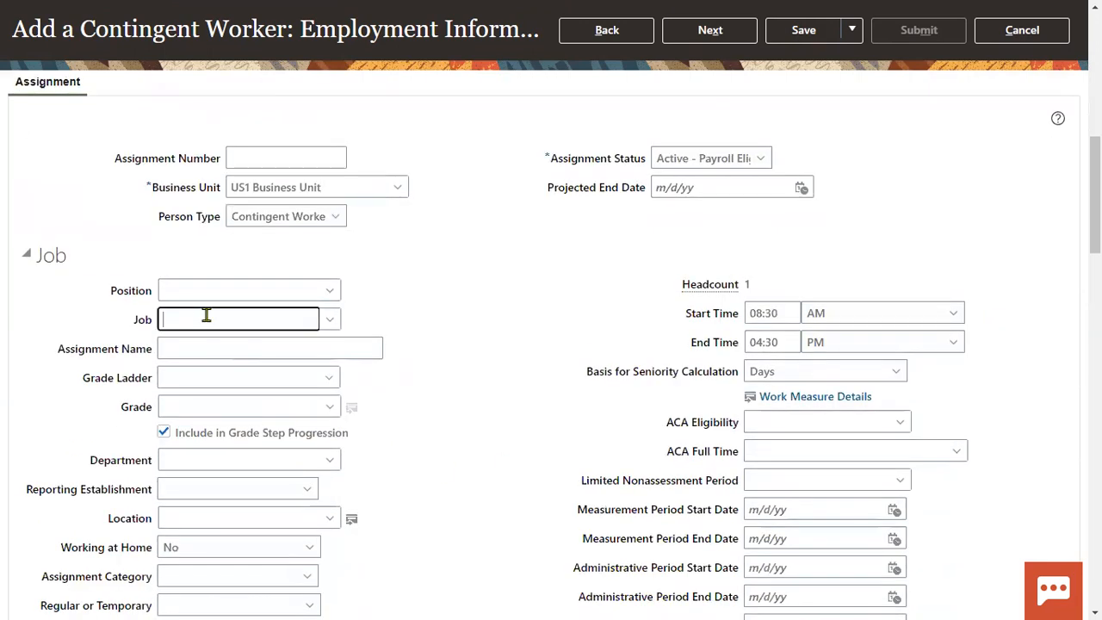
type("Finan")
left_click(207, 346)
Set the assignment location to Redwood City.
scroll(221, 457, "down", 2)
left_click(198, 332)
type("Redw")
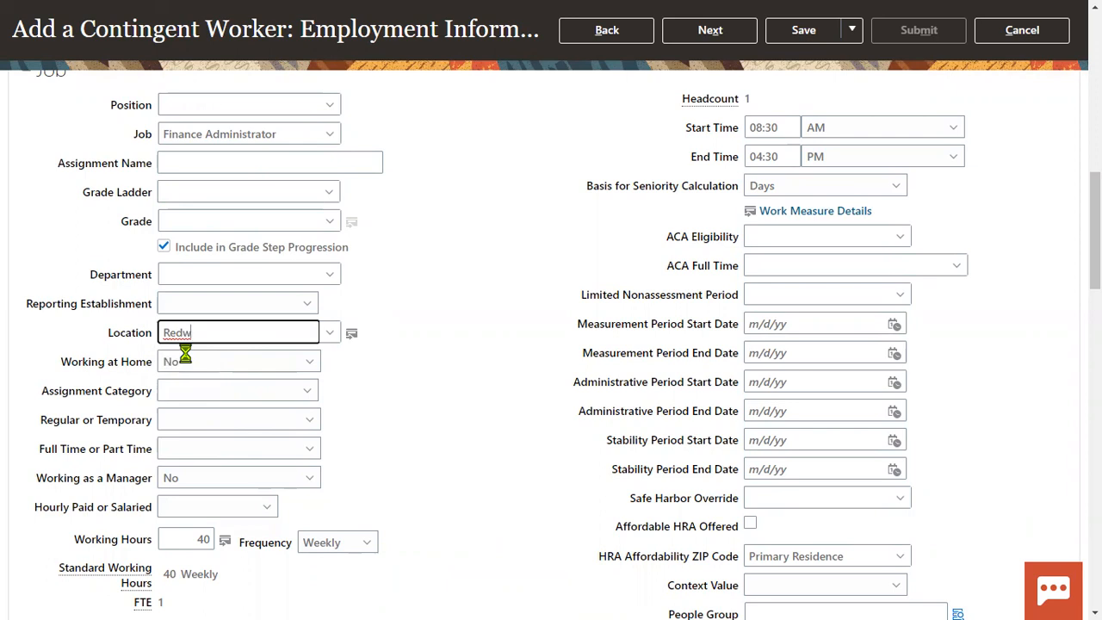
key("BackSpace")
left_click(366, 358)
scroll(556, 344, "up", 10)
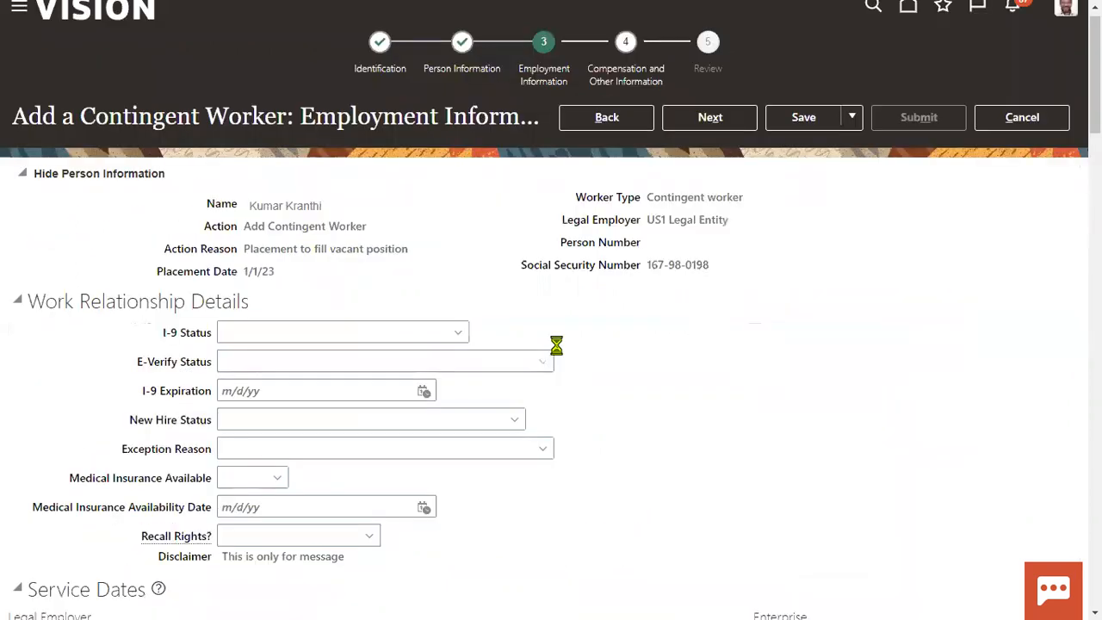
Continue past Employment Information and Compensation and Other Information to the Review step.
left_click(720, 136)
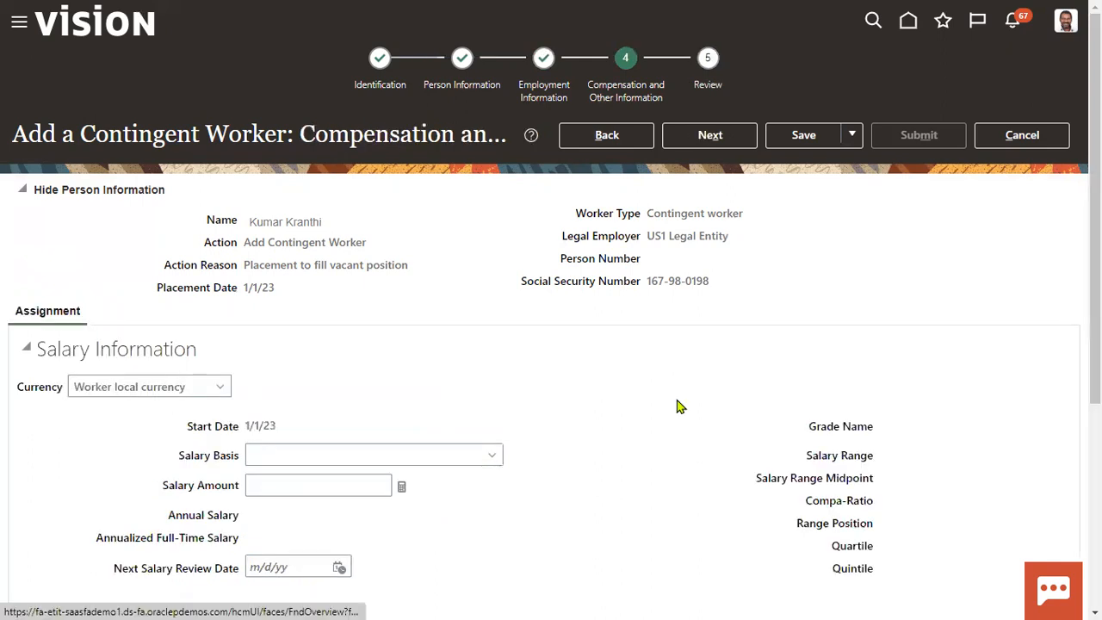
left_click(732, 135)
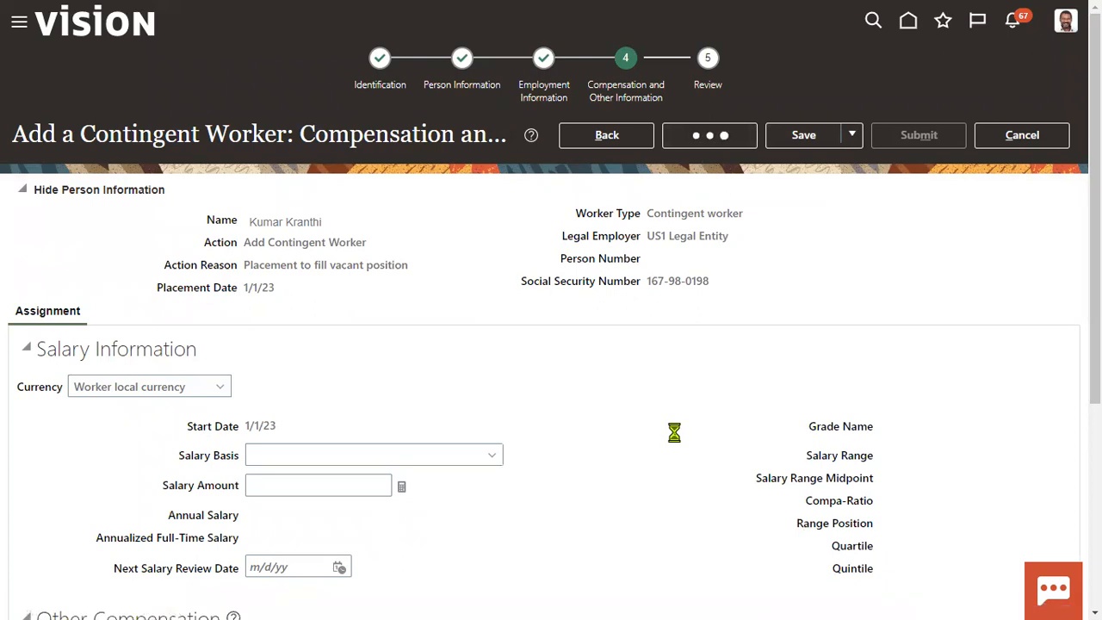
scroll(674, 432, "down", 2)
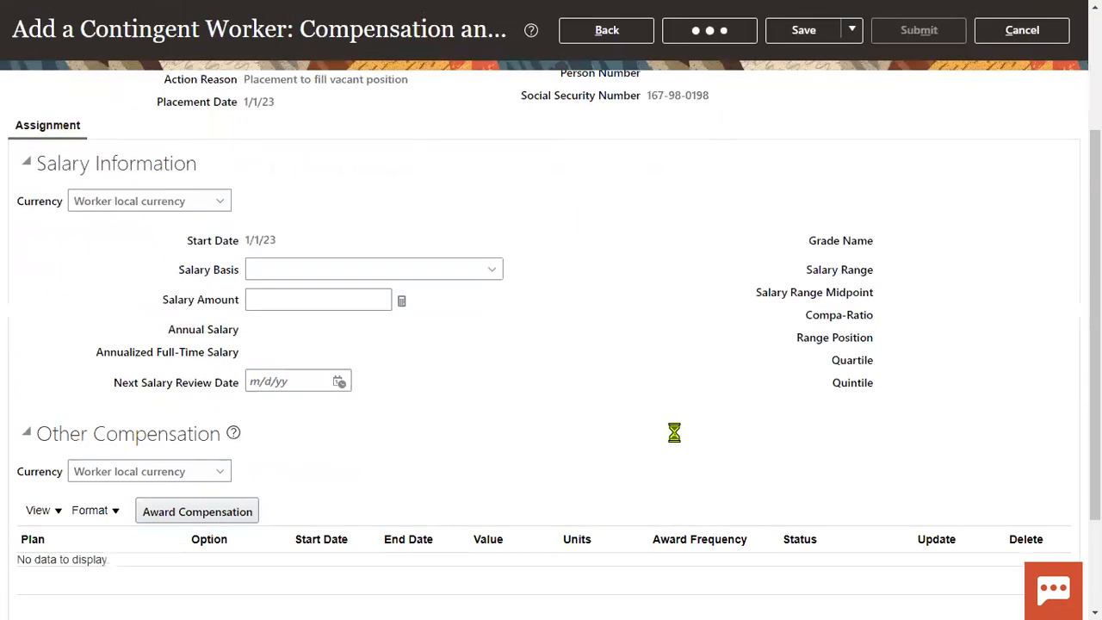
scroll(674, 432, "up", 2)
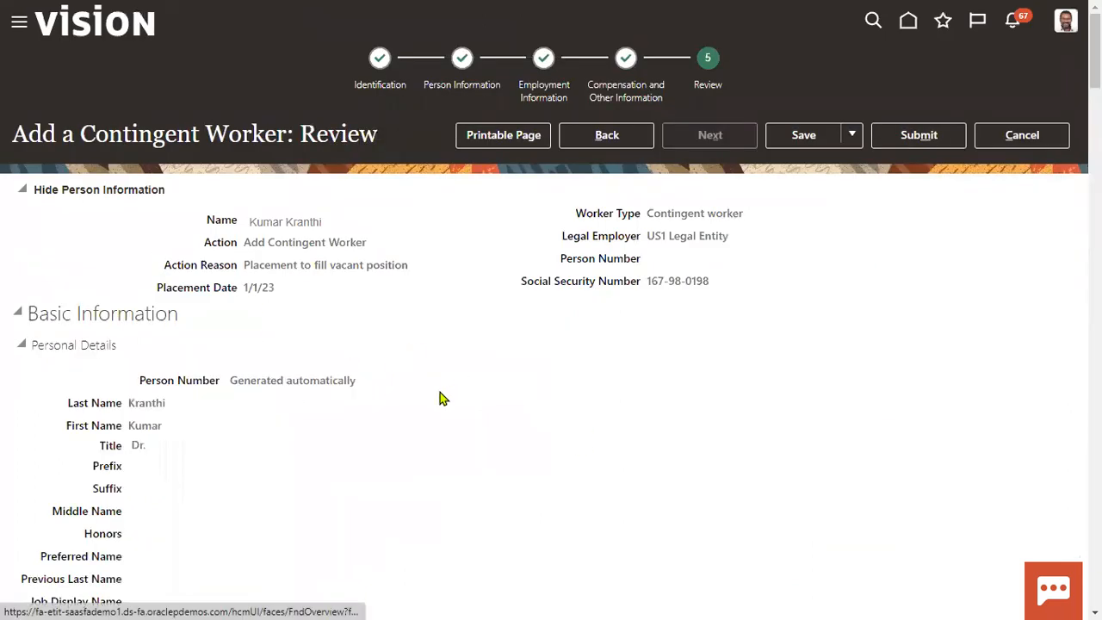
Submit the contingent worker and answer Yes in the warning dialog.
left_click(919, 136)
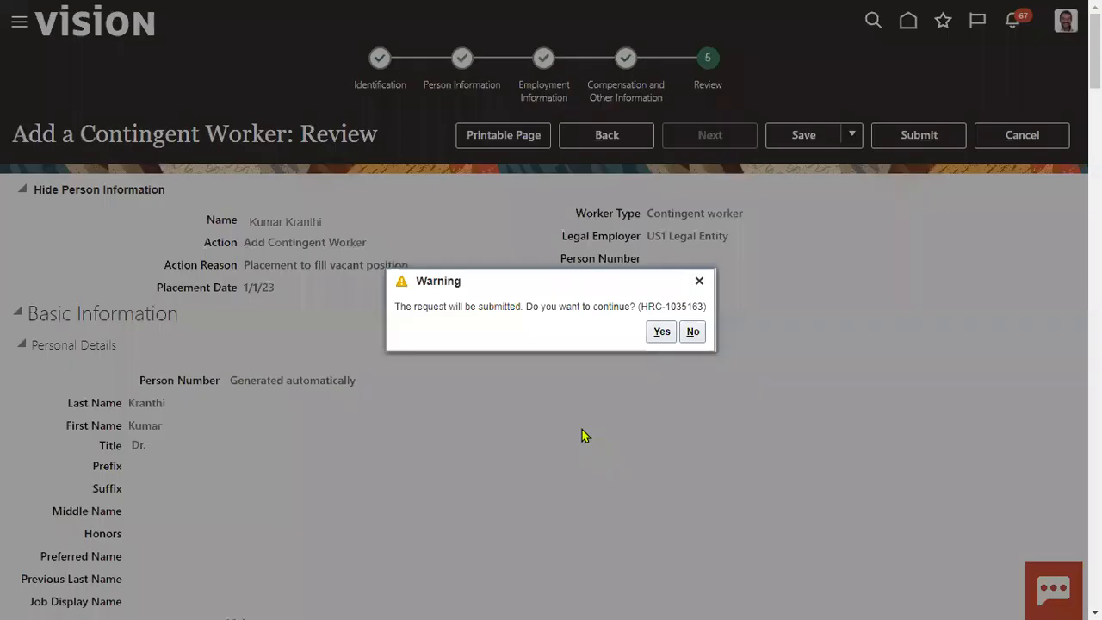
left_click(661, 331)
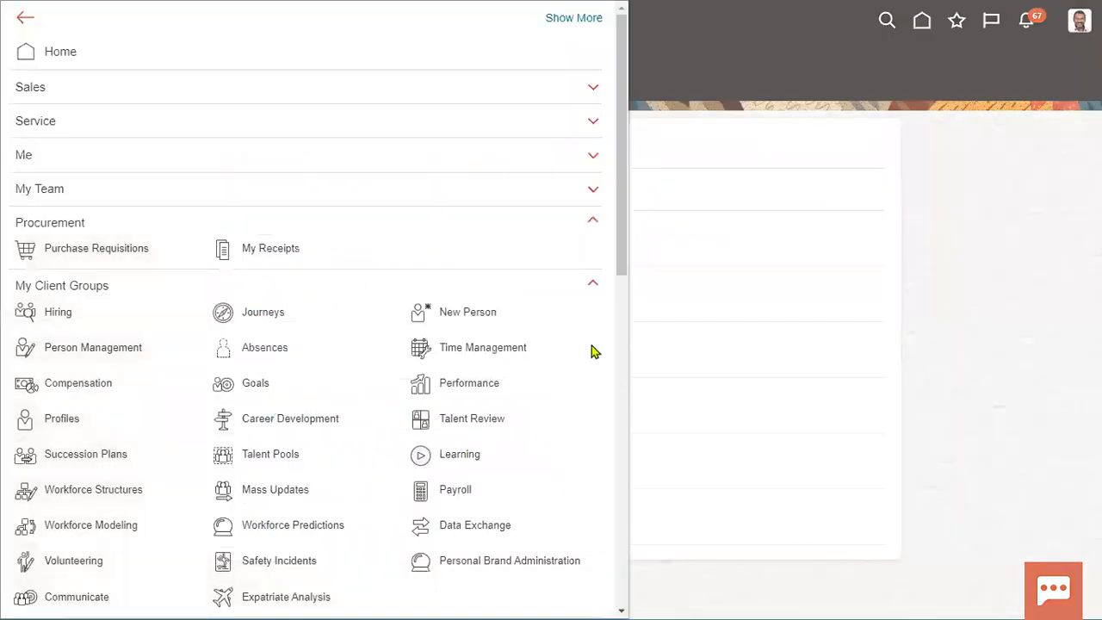
Search Person Management for the new worker's name.
left_click(123, 349)
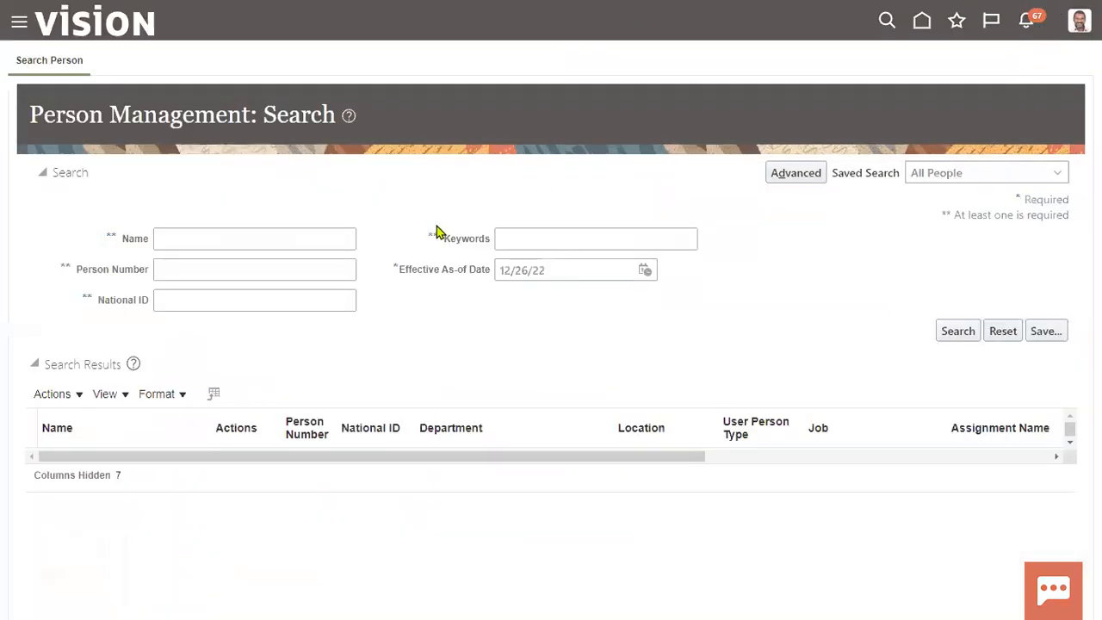
left_click(269, 239)
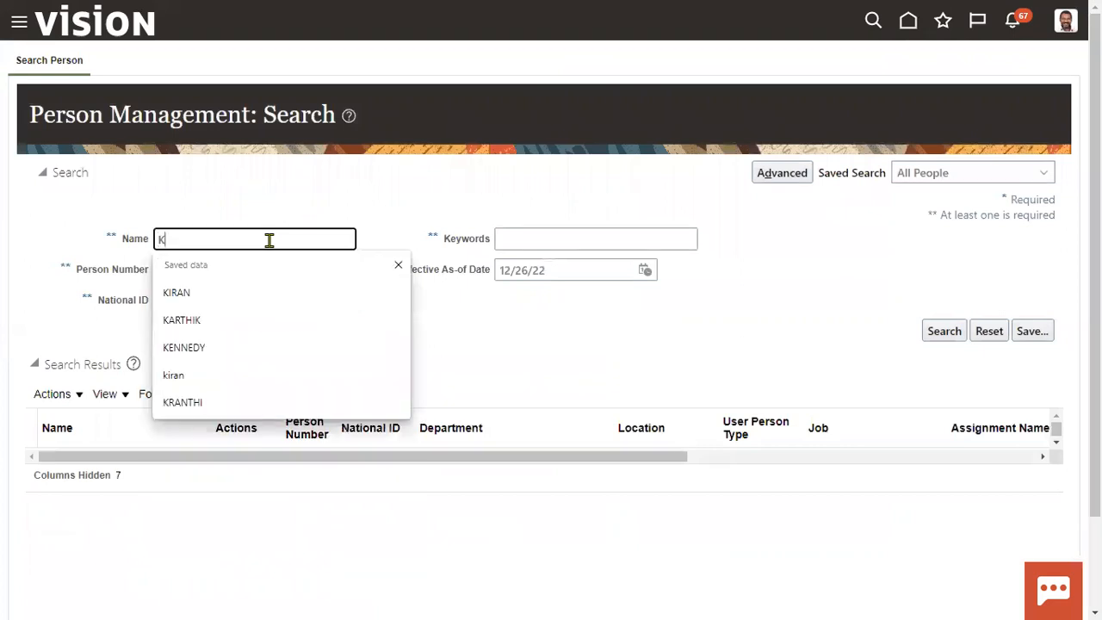
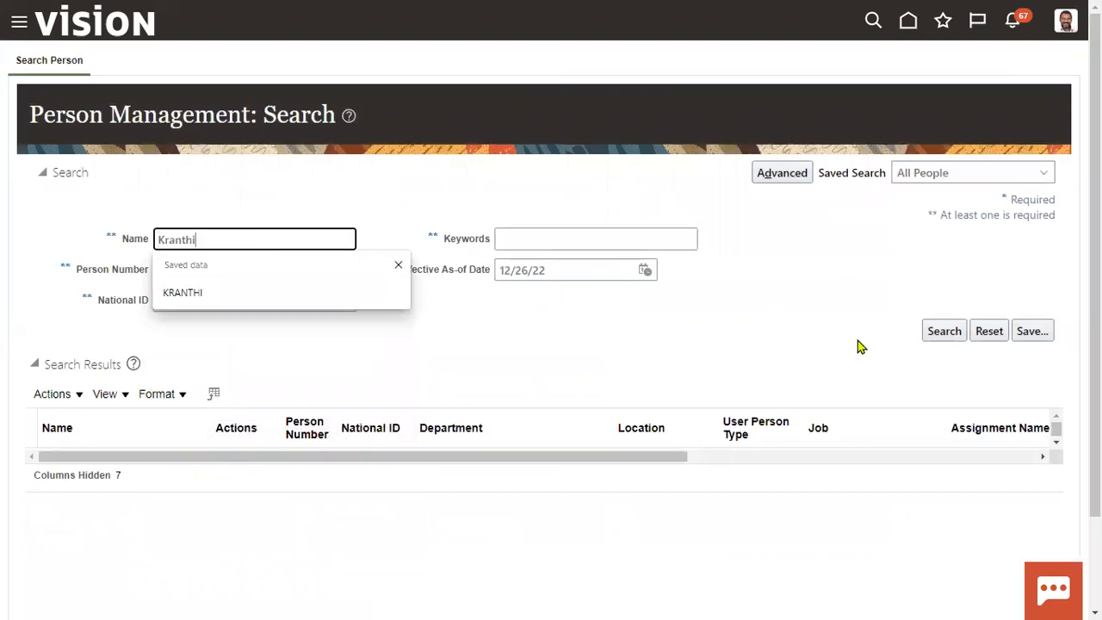
left_click(938, 336)
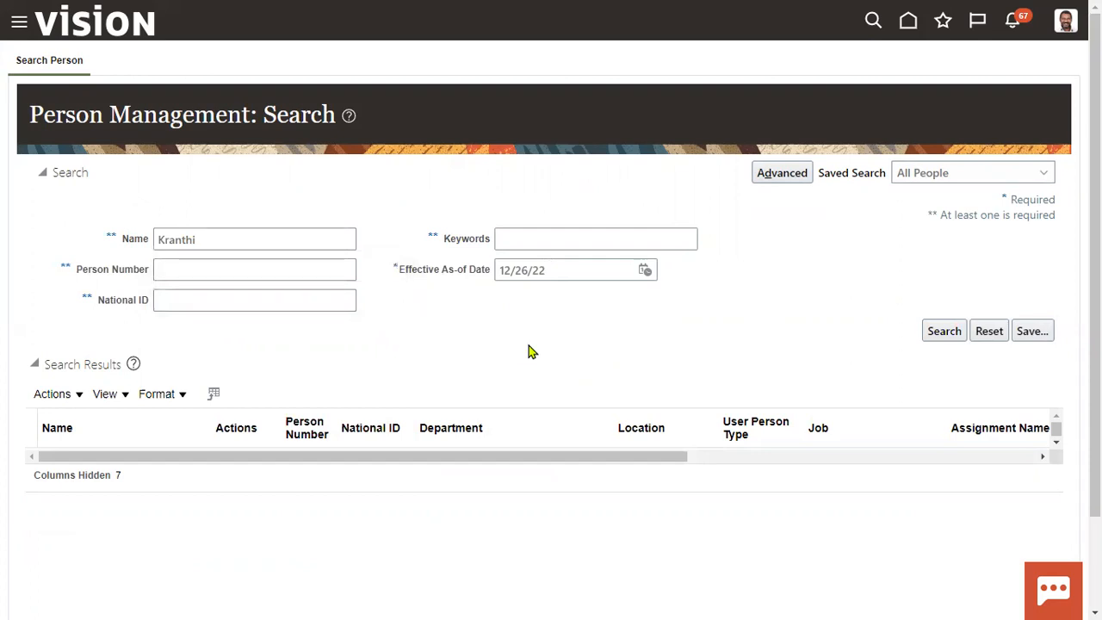
left_click(938, 335)
Set the Effective As-of Date to 1/1/23 and rerun the search.
left_click(646, 270)
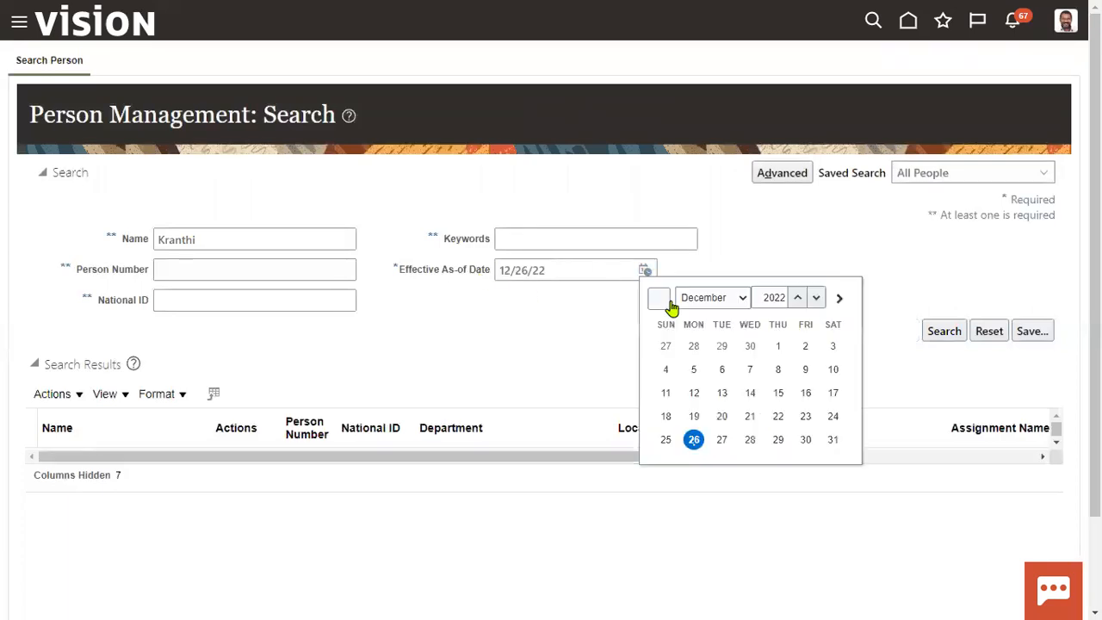
left_click(711, 303)
left_click(699, 325)
left_click(795, 301)
left_click(666, 346)
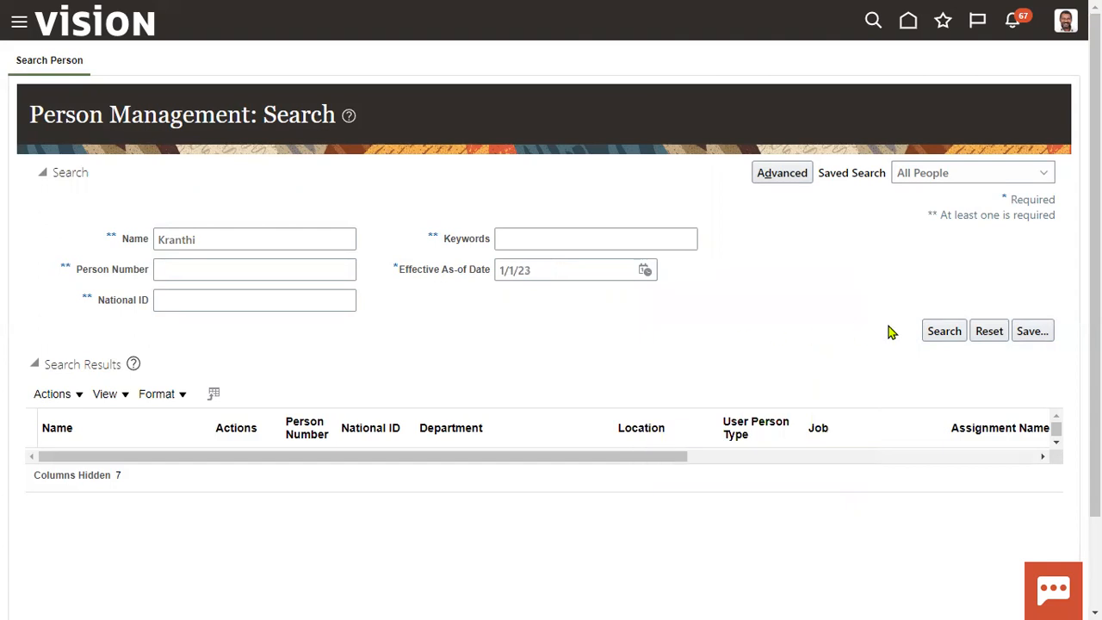
left_click(942, 334)
left_click(926, 332)
Open Tools > Transaction Console and remove the Status: Failed filter chip.
left_click(19, 22)
scroll(69, 404, "down", 10)
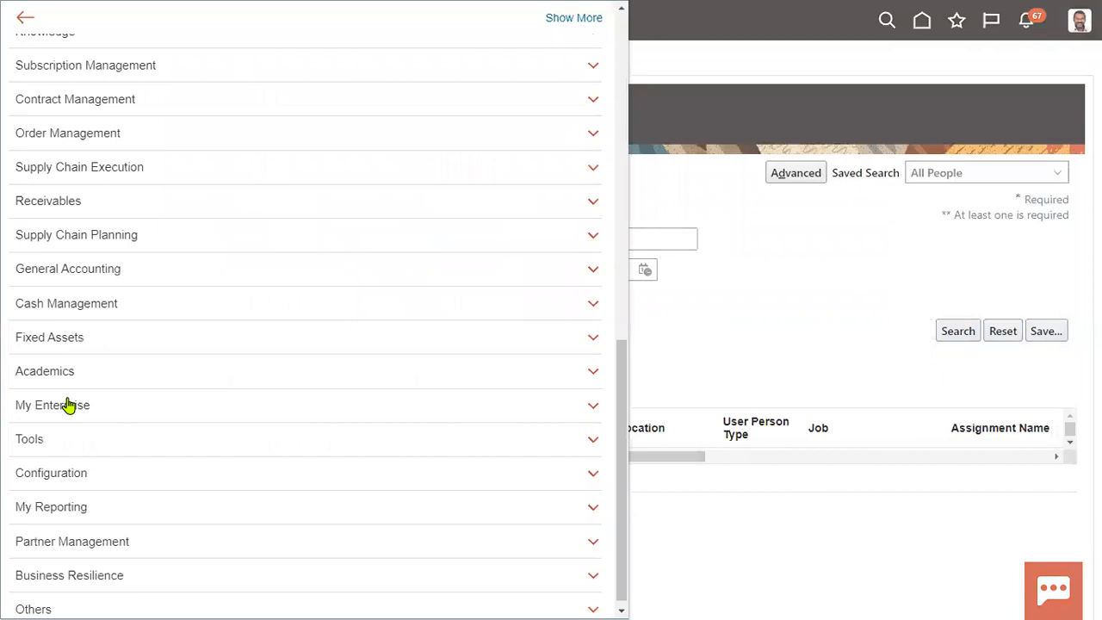
left_click(97, 423)
scroll(254, 494, "down", 4)
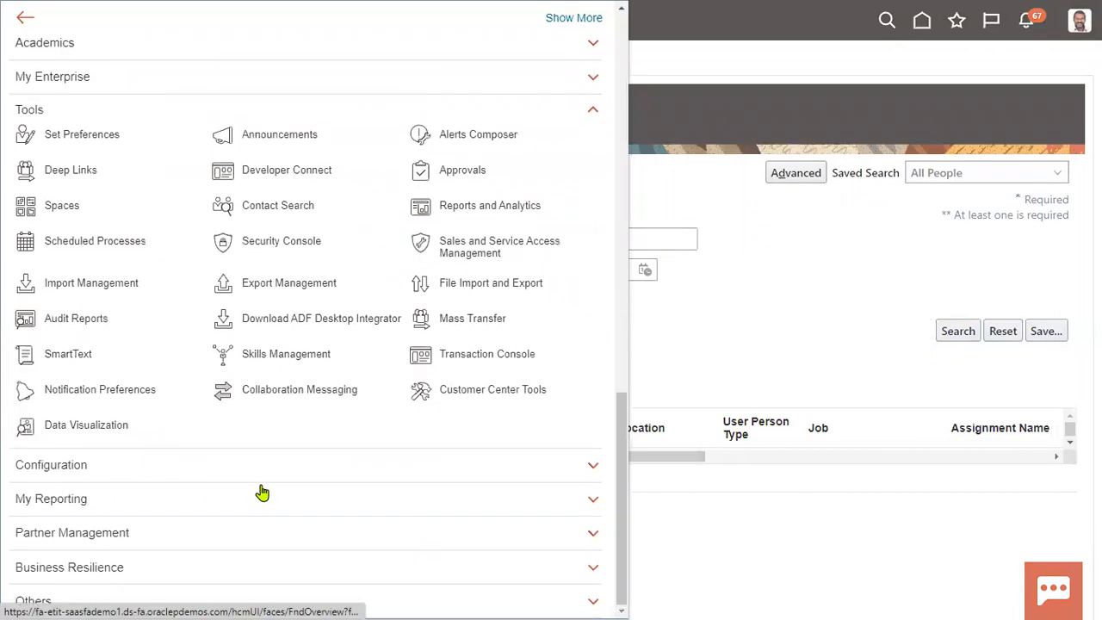
left_click(458, 360)
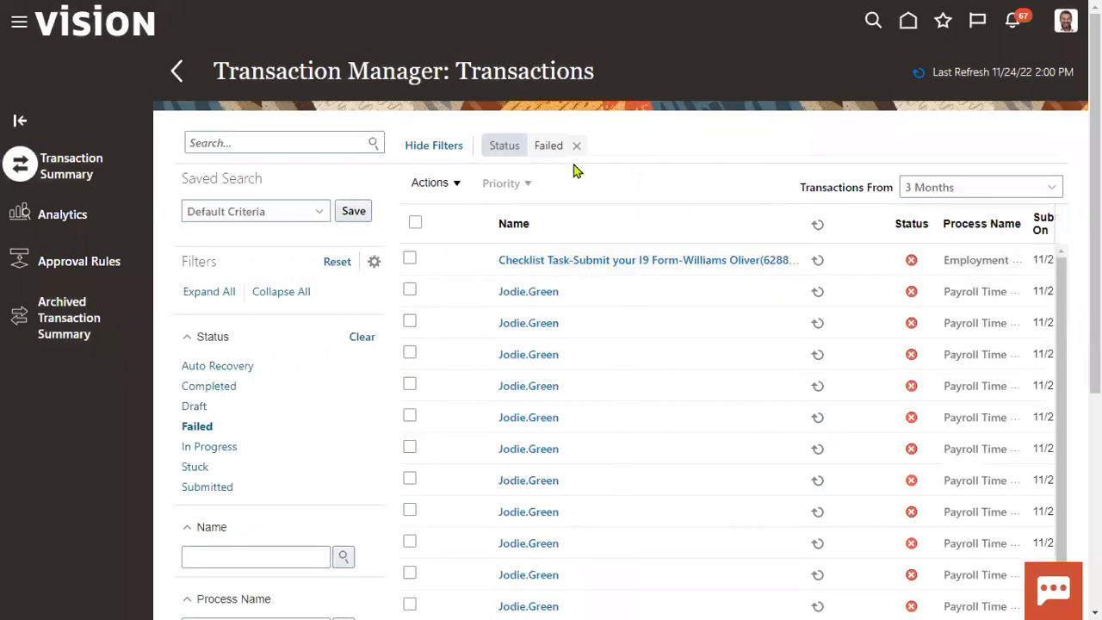
left_click(576, 146)
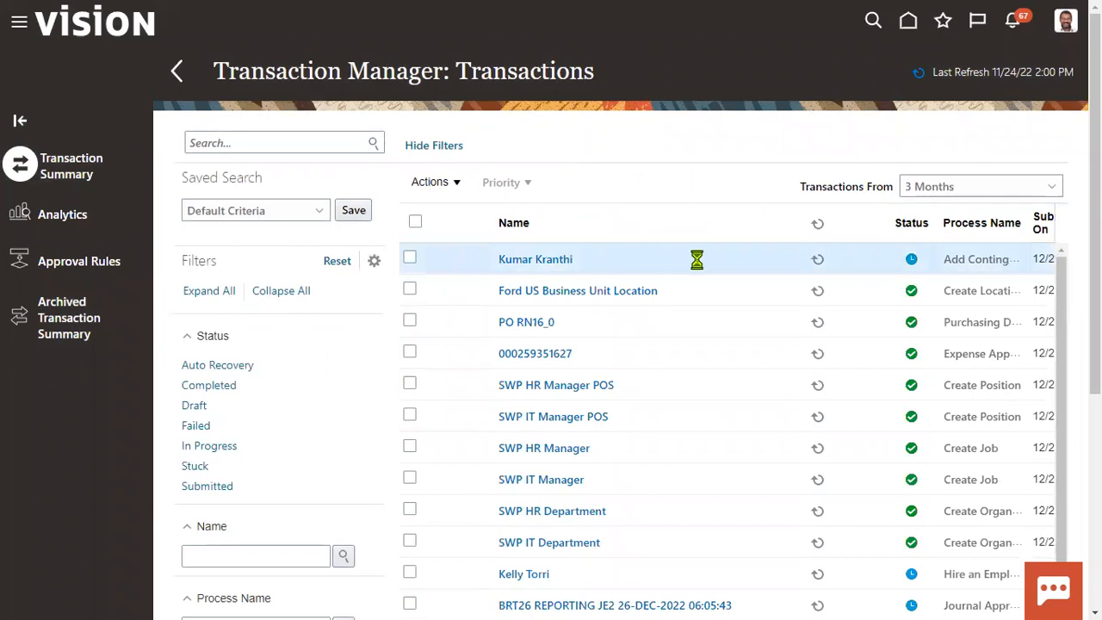
mouse_move(915, 265)
Open the Add Contingent Worker transaction and check who submitted and approved it.
left_click(536, 263)
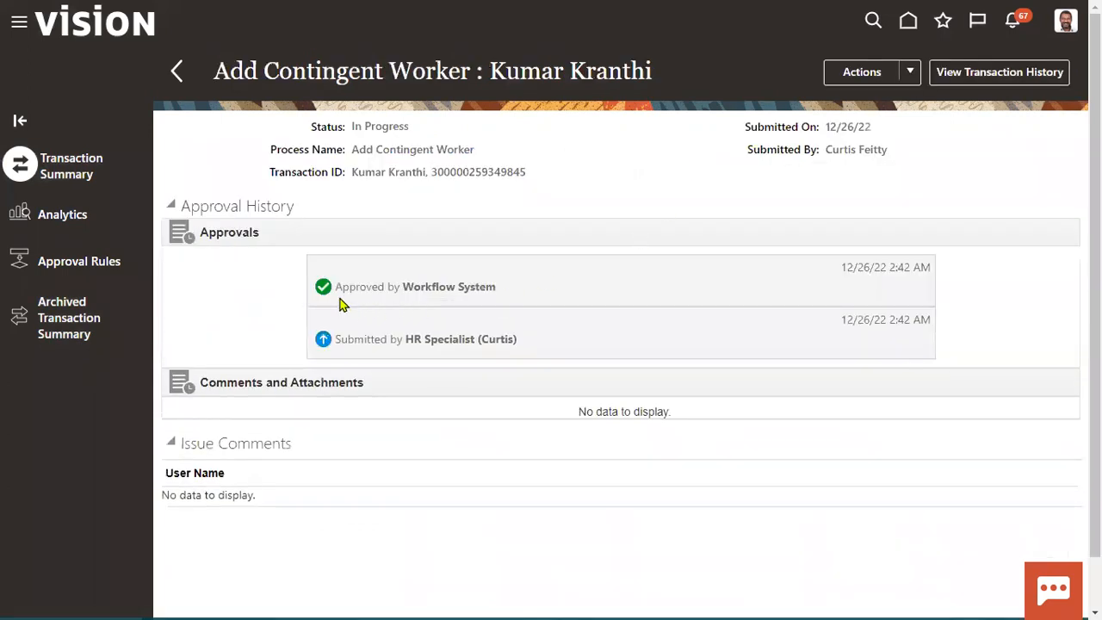
left_click_drag(405, 338, 513, 338)
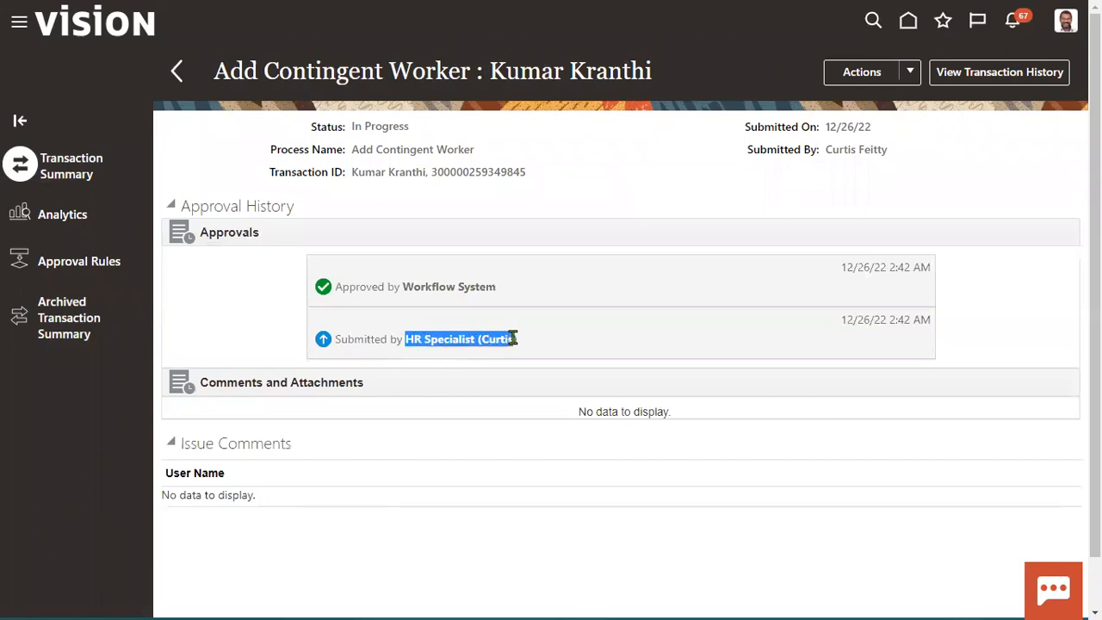
left_click(405, 290)
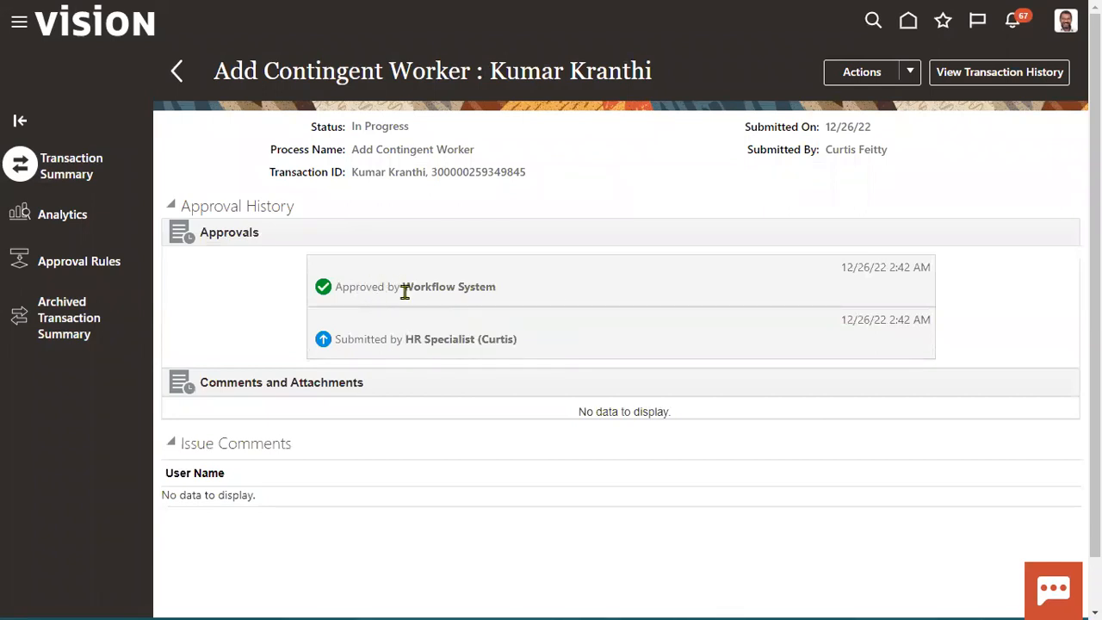
left_click_drag(402, 289, 498, 289)
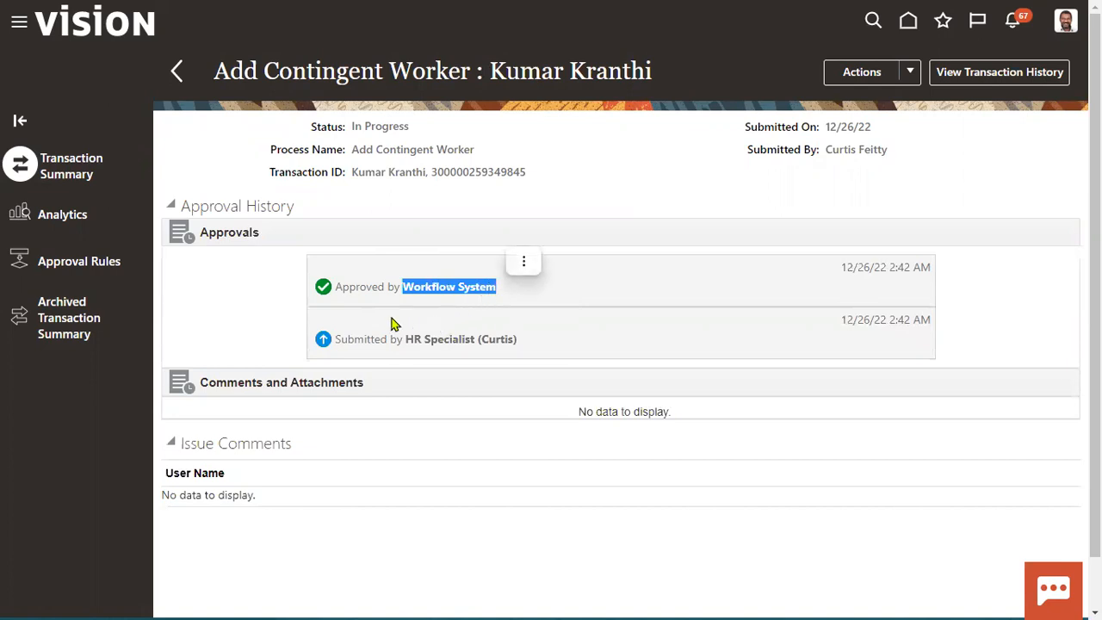
Review the transaction's history timeline.
left_click(997, 76)
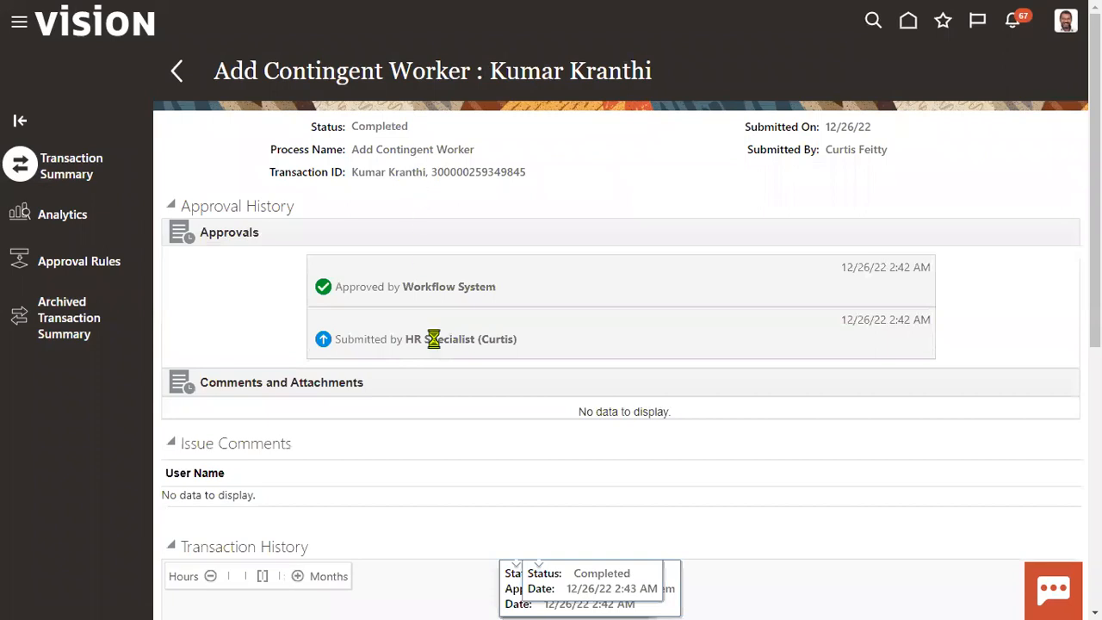
scroll(464, 470, "down", 3)
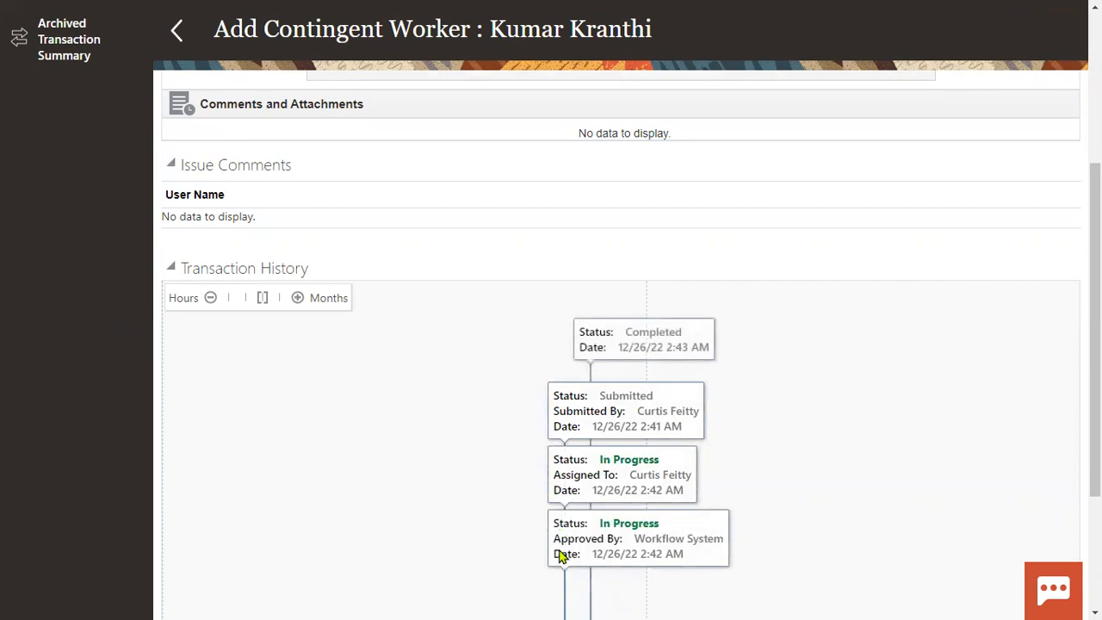
scroll(560, 554, "down", 2)
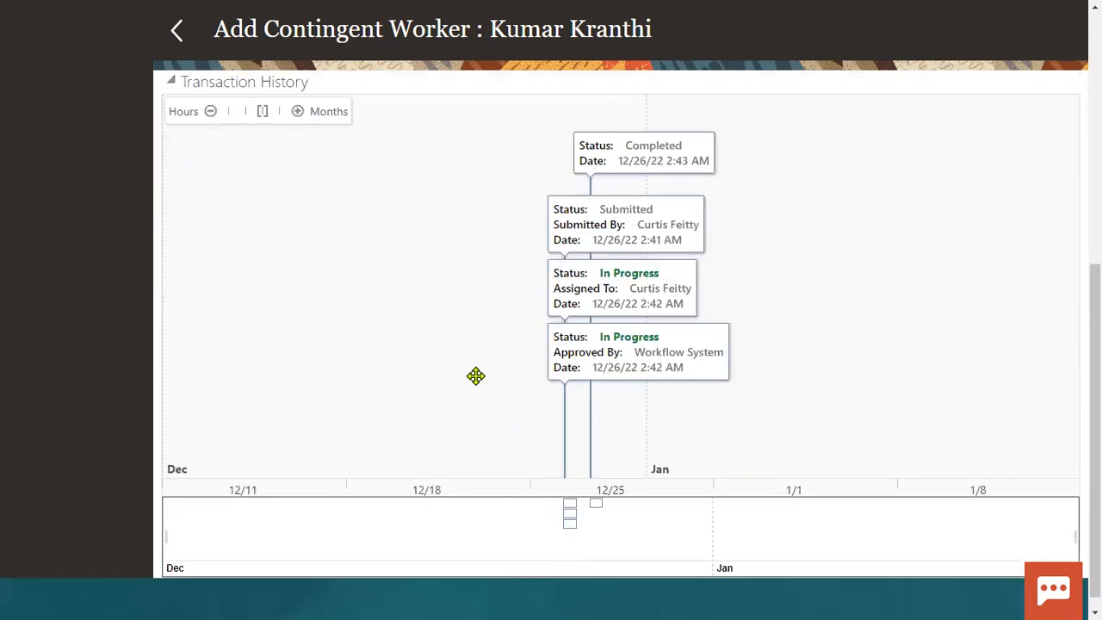
scroll(473, 388, "down", 1)
scroll(413, 347, "up", 4)
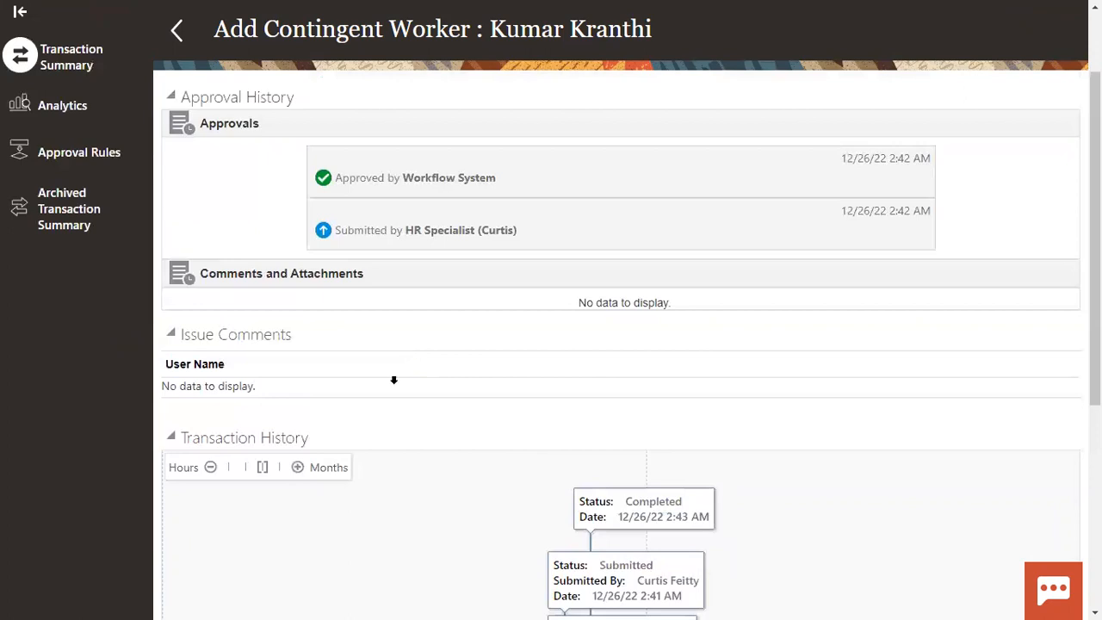
scroll(313, 435, "up", 1)
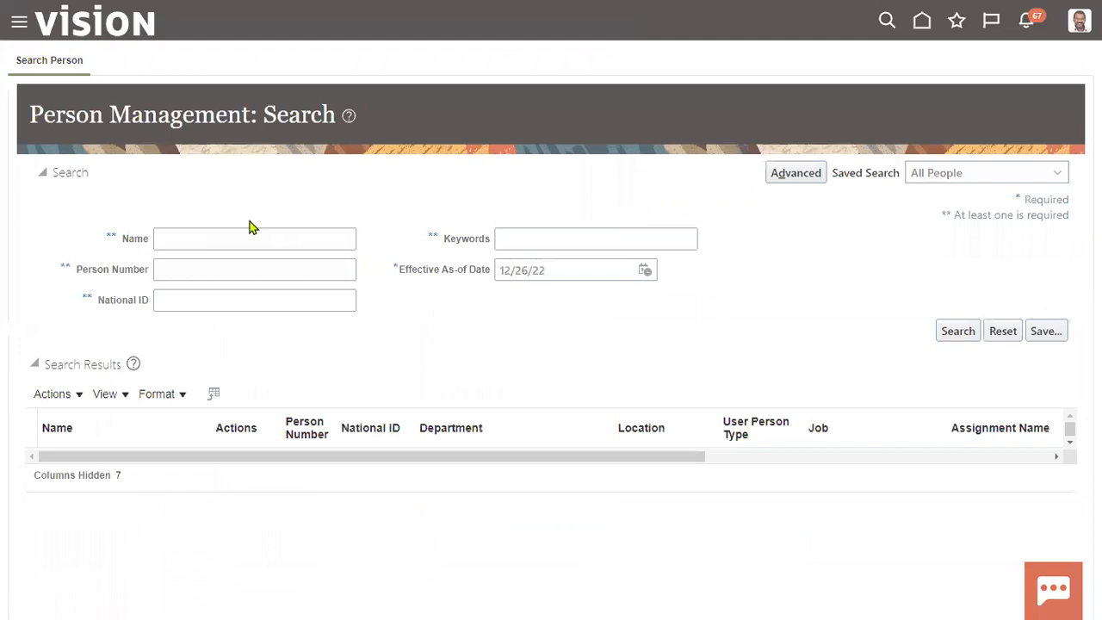
Search Person Management by the new worker's surname and scroll through the results.
left_click(209, 238)
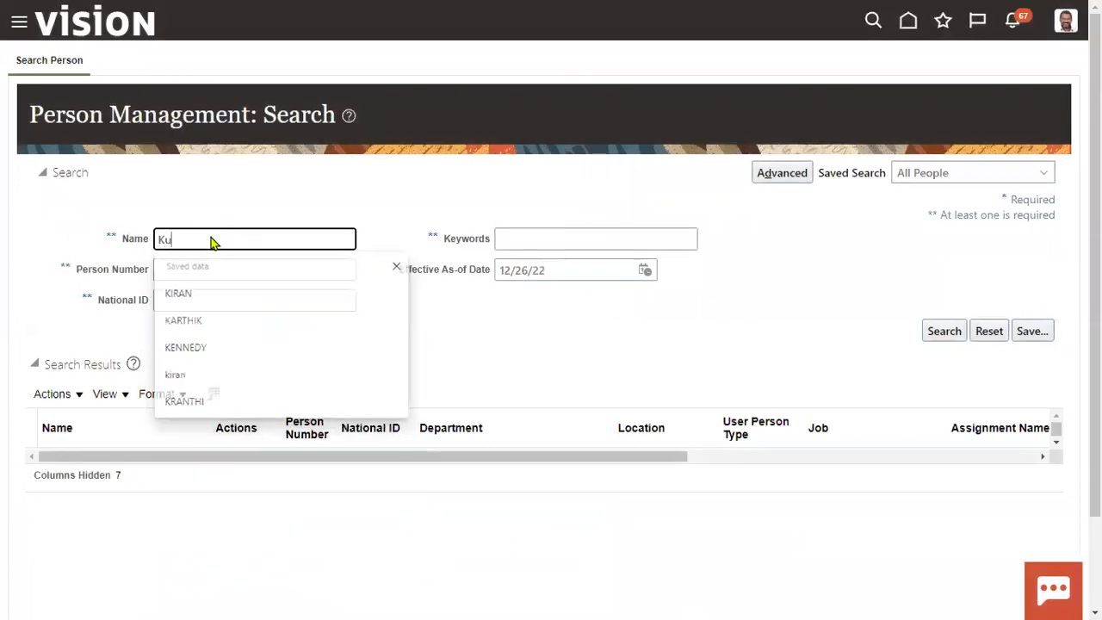
key("Return")
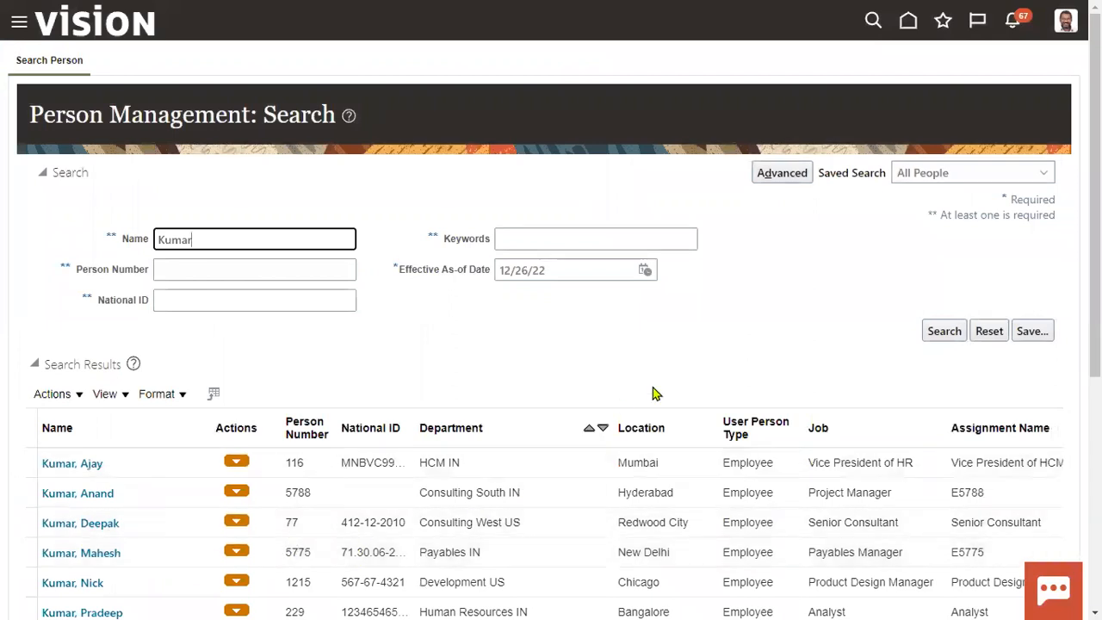
scroll(680, 376, "down", 2)
scroll(686, 451, "down", 3)
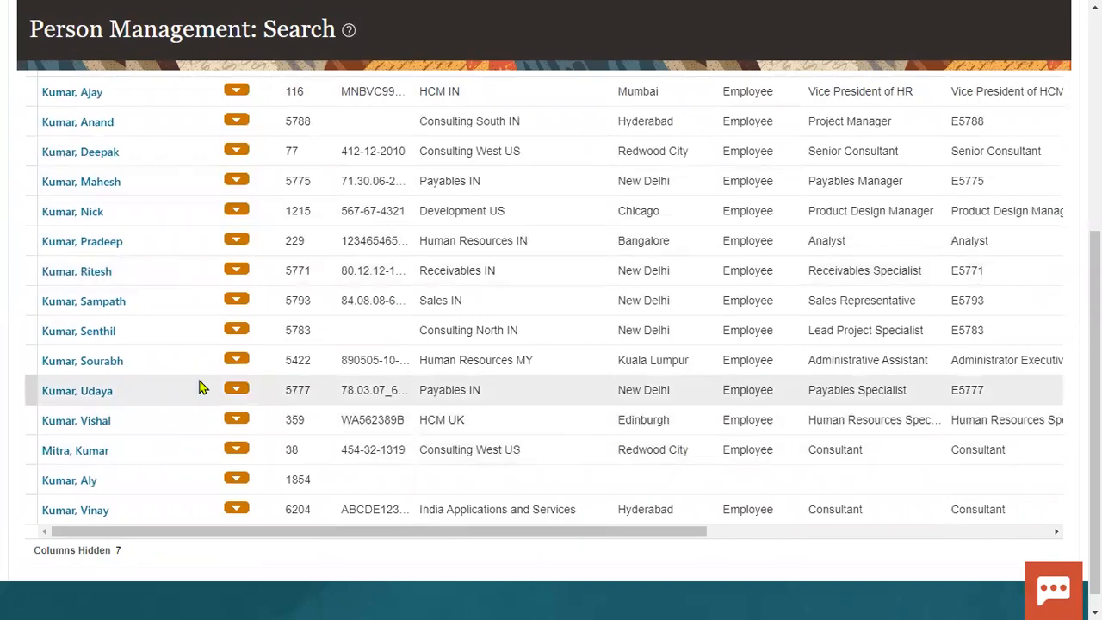
scroll(200, 387, "up", 5)
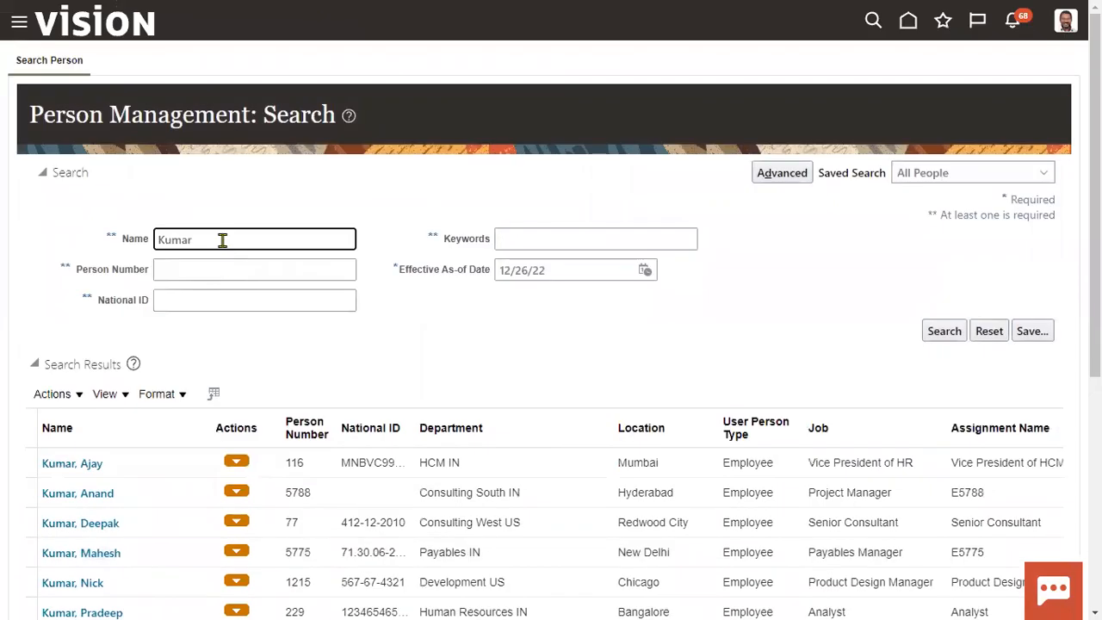
Replace the Name search with the worker's first name, which returns no matches.
left_click_drag(222, 240, 40, 239)
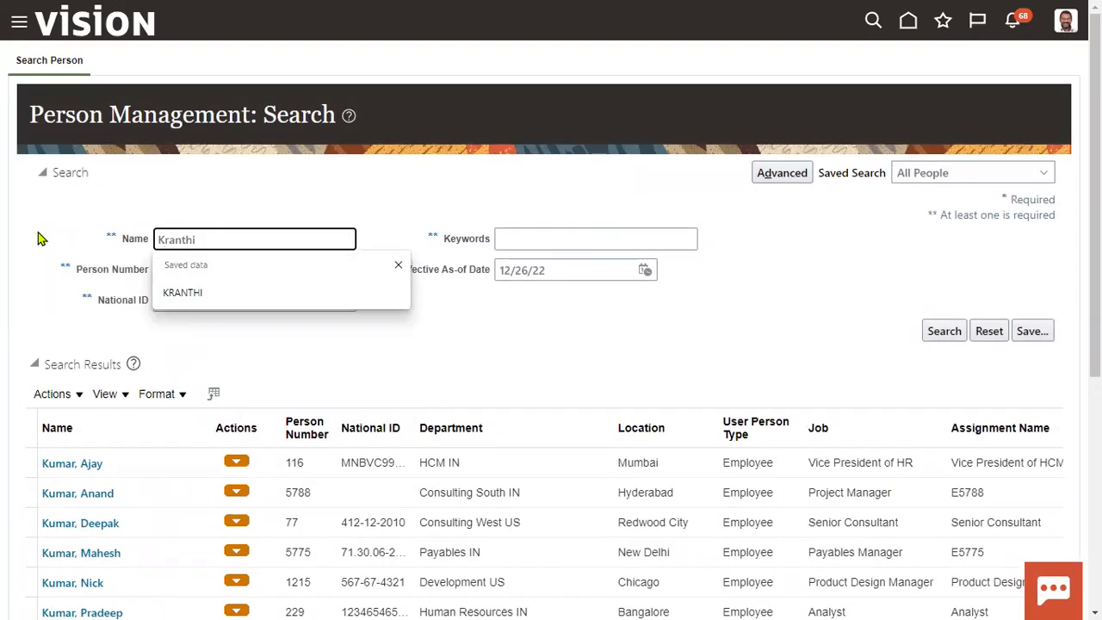
key("Return")
left_click(548, 381)
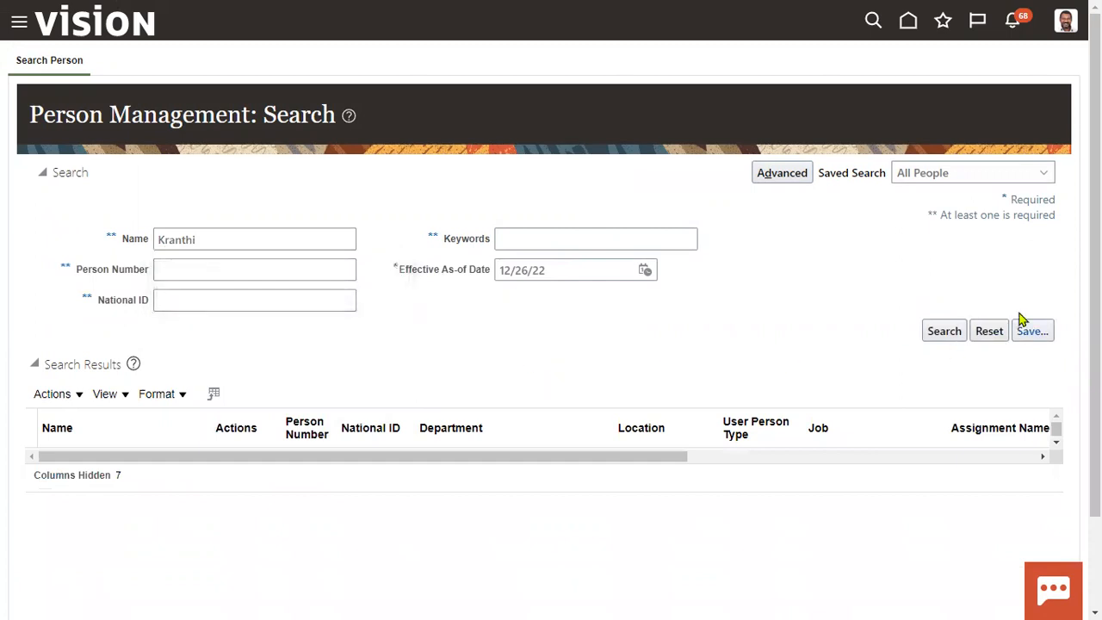
left_click(1012, 21)
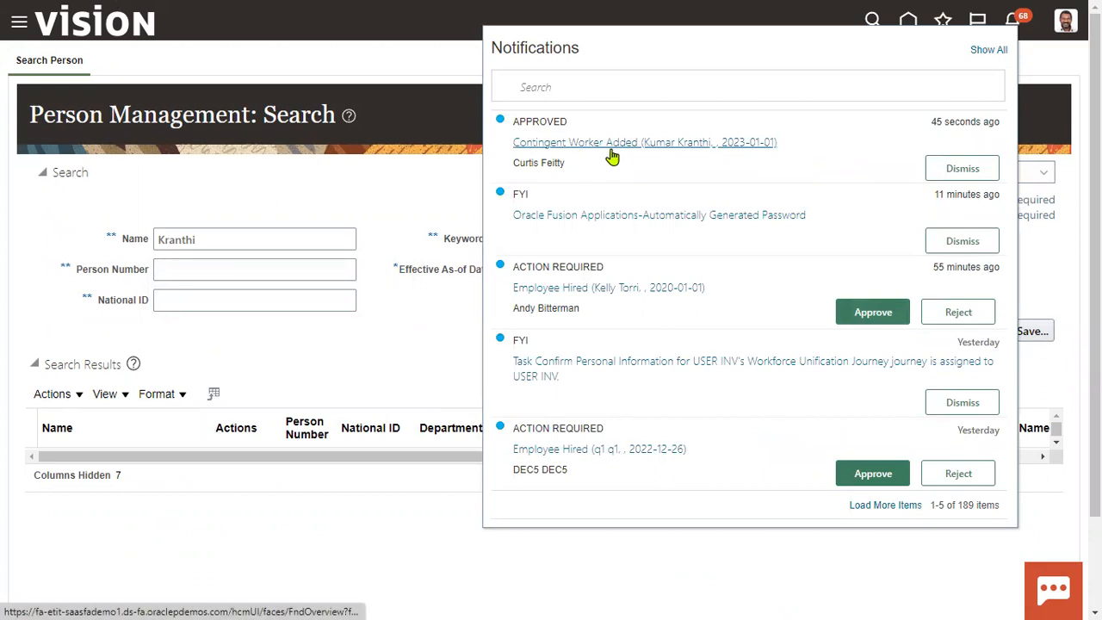
left_click(700, 150)
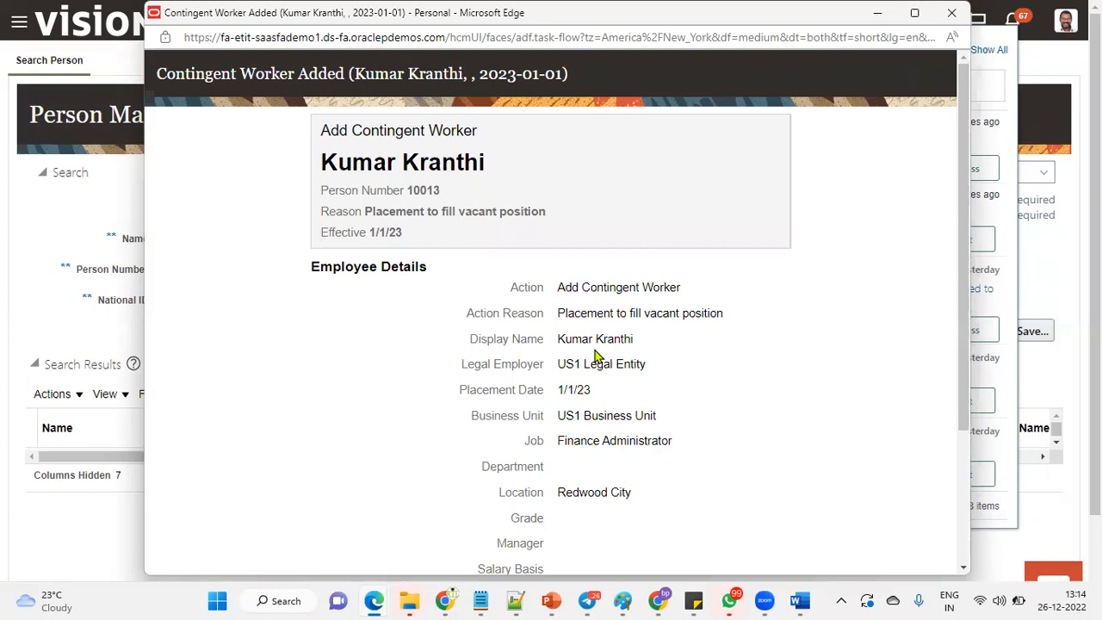
left_click_drag(408, 190, 438, 192)
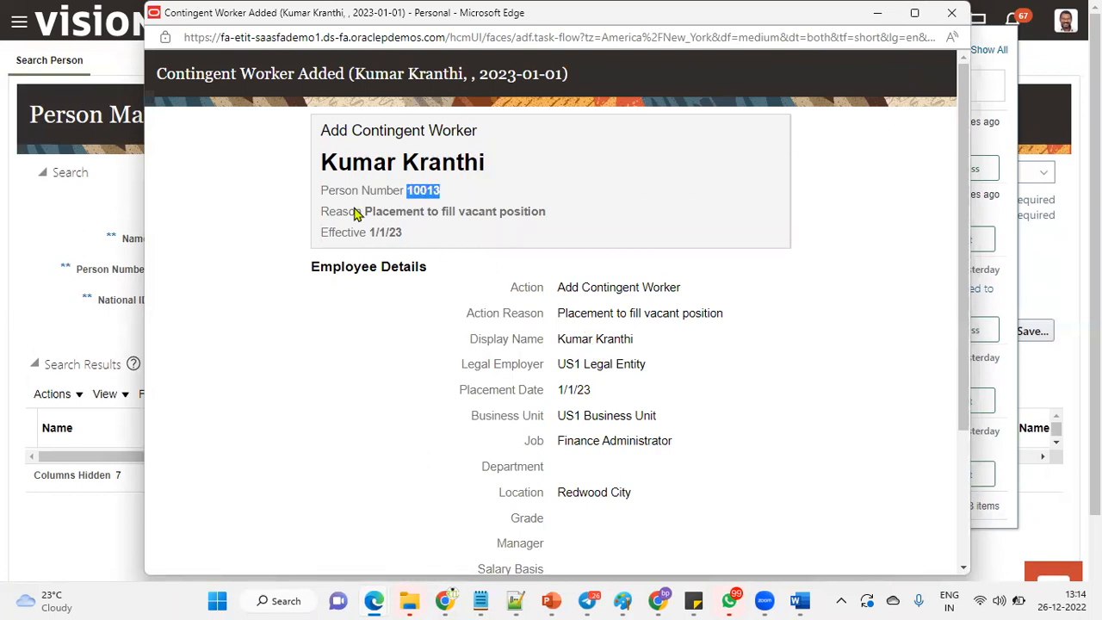
left_click_drag(370, 232, 411, 232)
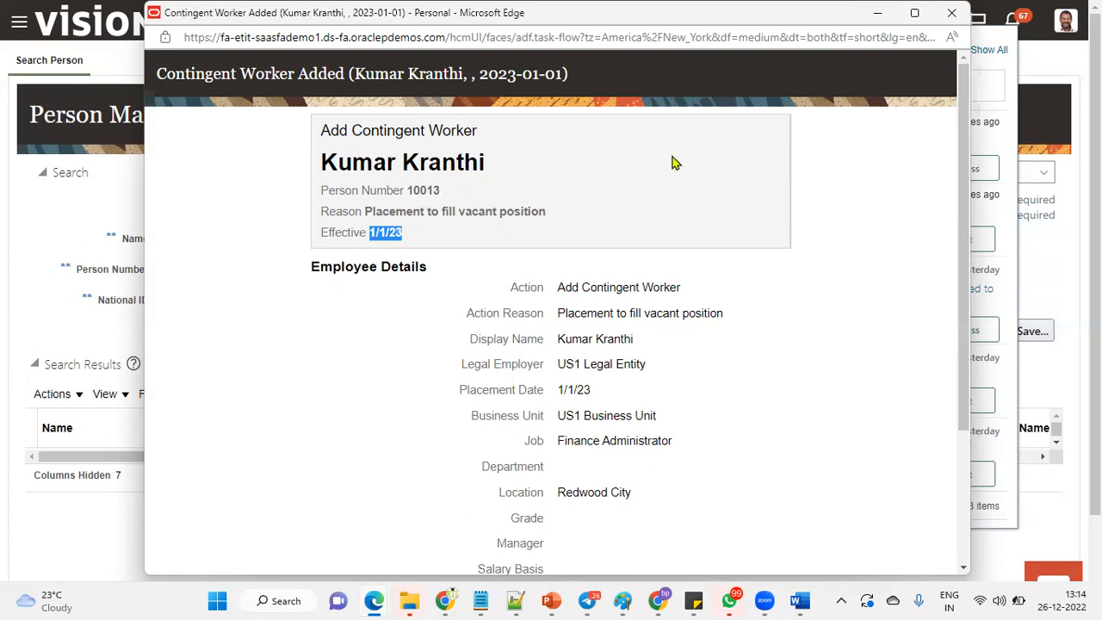
Close the notification windows and set the Effective As-of Date to 1/1/23.
left_click(951, 12)
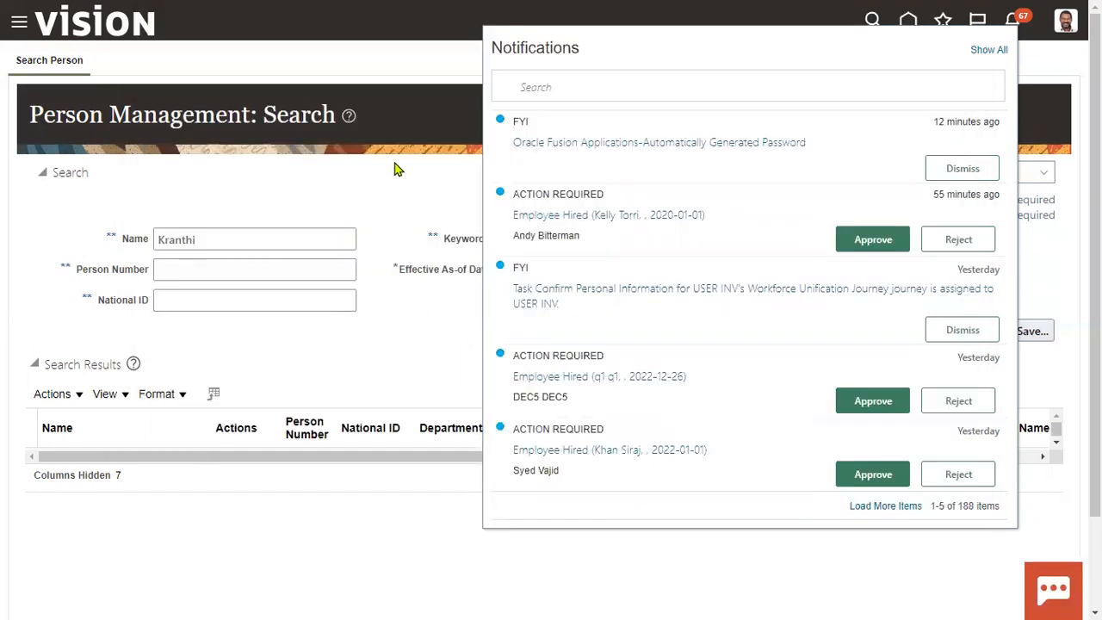
left_click(669, 290)
left_click(647, 272)
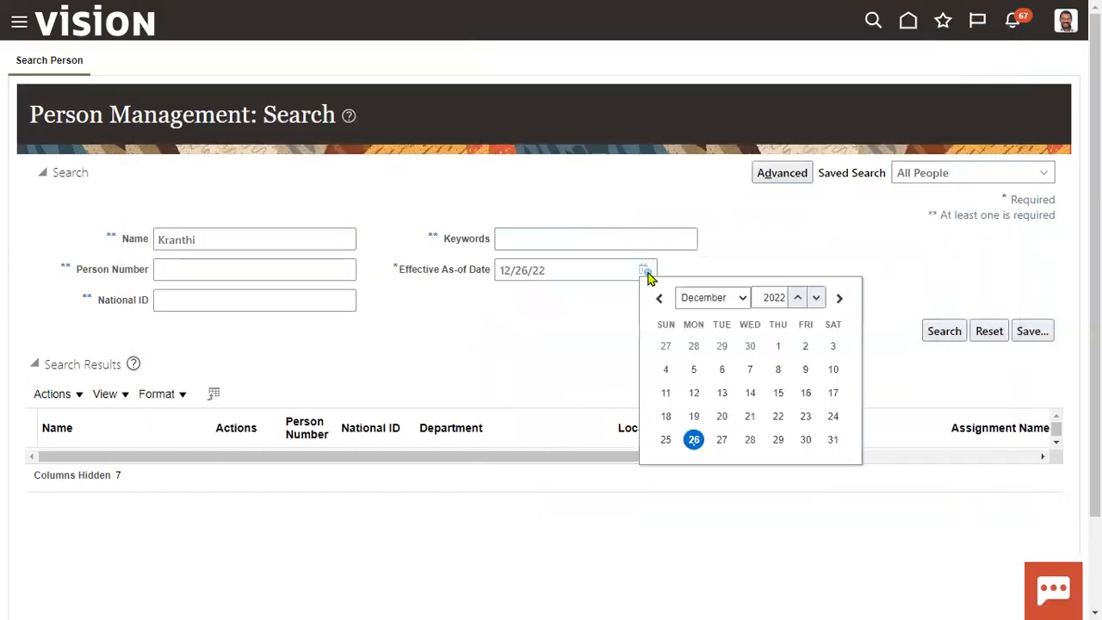
left_click(728, 298)
left_click(697, 319)
left_click(797, 297)
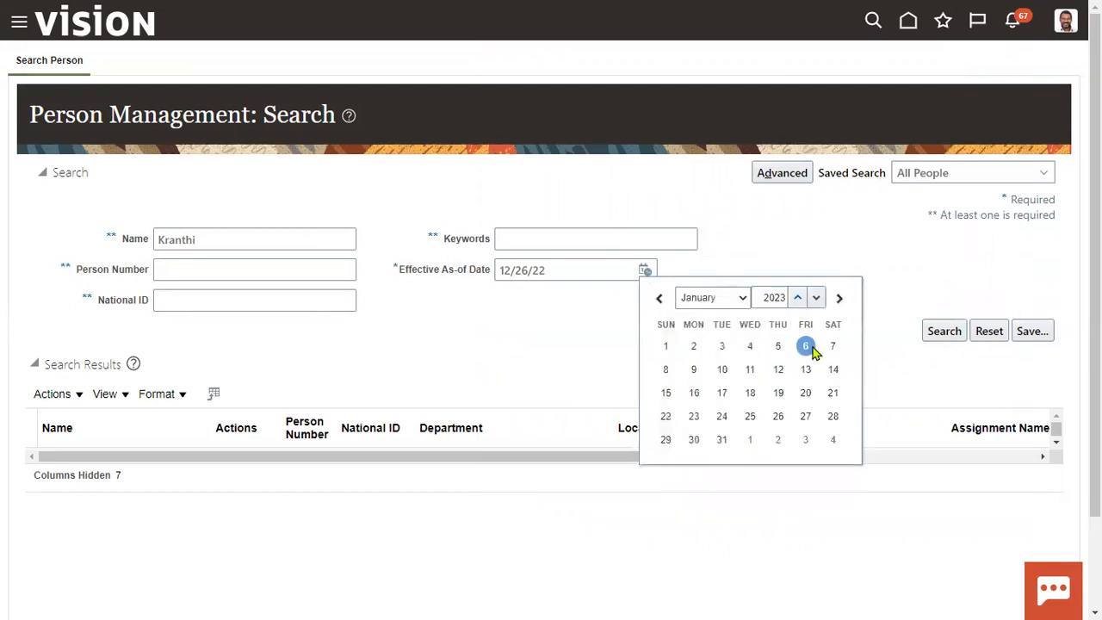
left_click(666, 346)
Clear the Name field, search Person Number 10013, and open the found worker's record.
double_click(186, 239)
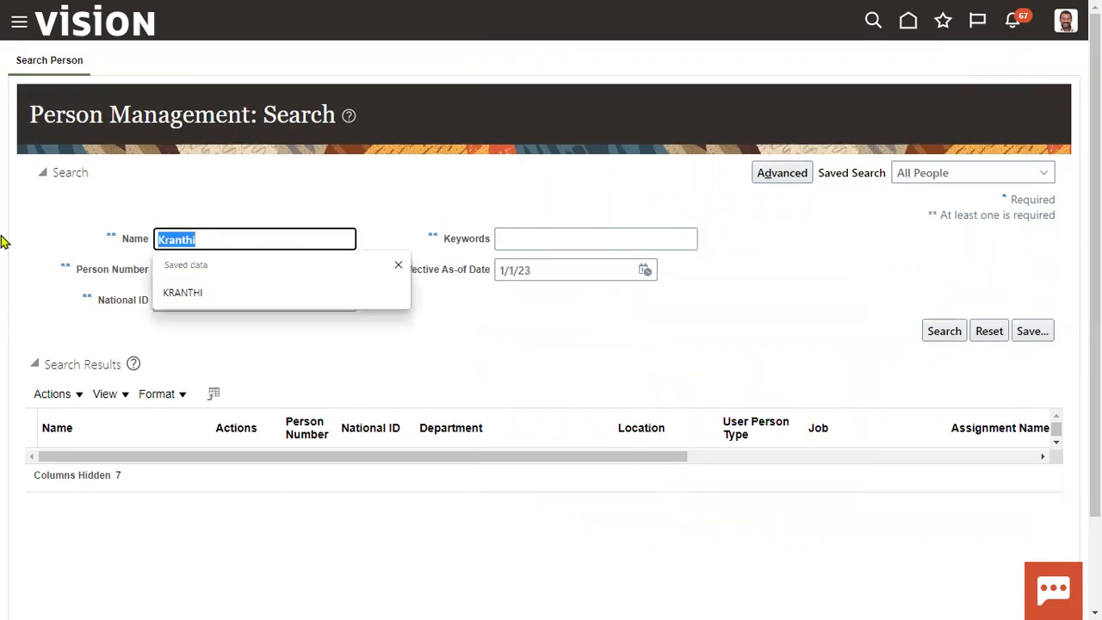
key("BackSpace")
key("Tab")
type("10013")
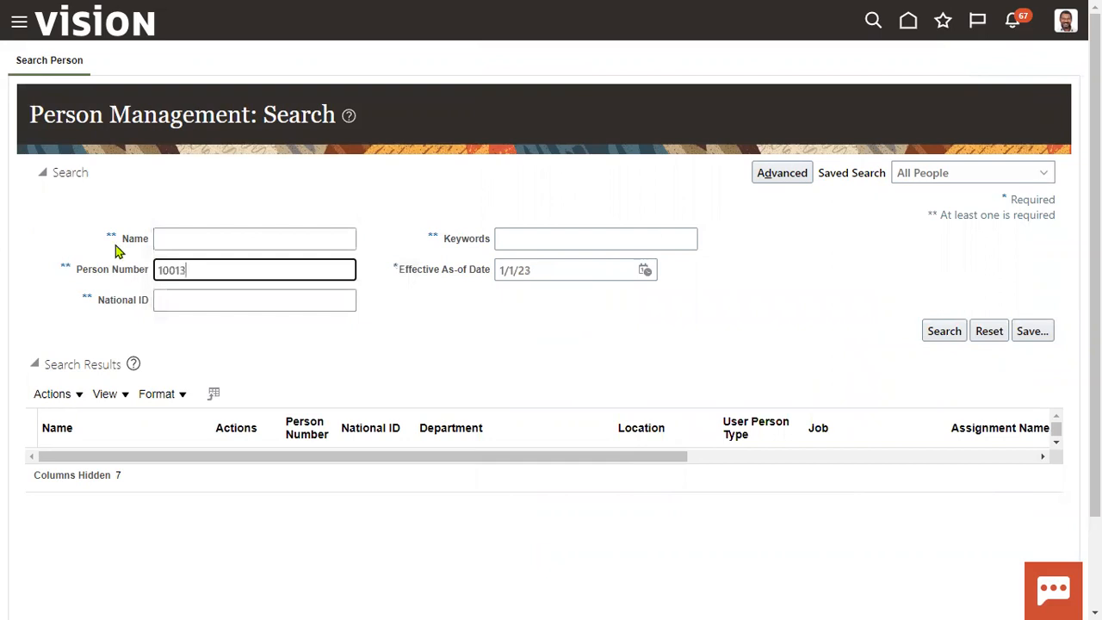
left_click(943, 332)
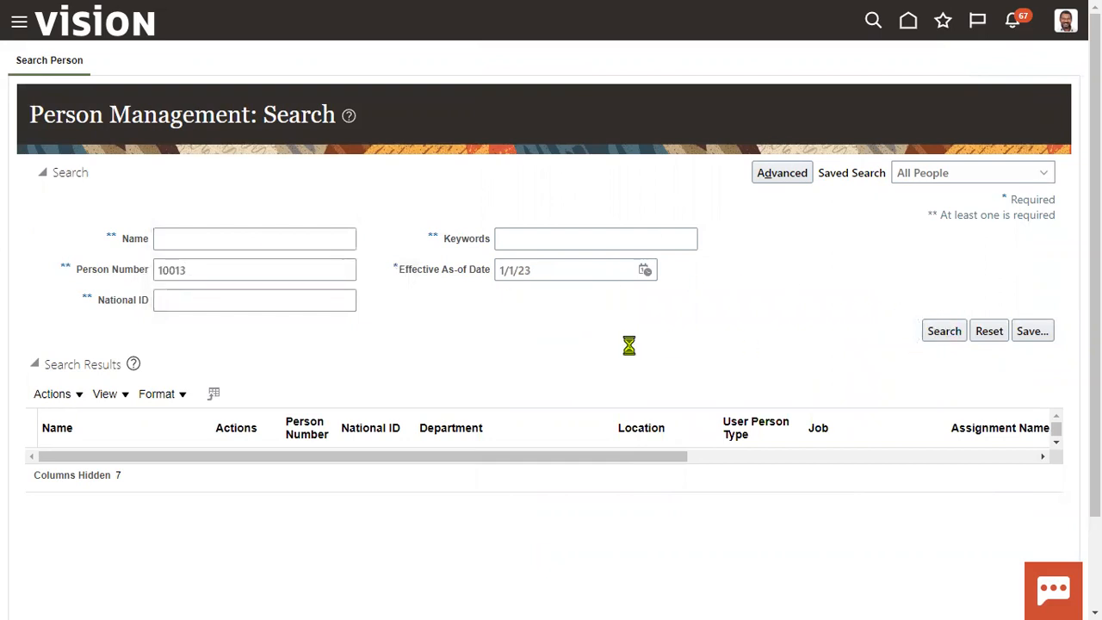
left_click(63, 463)
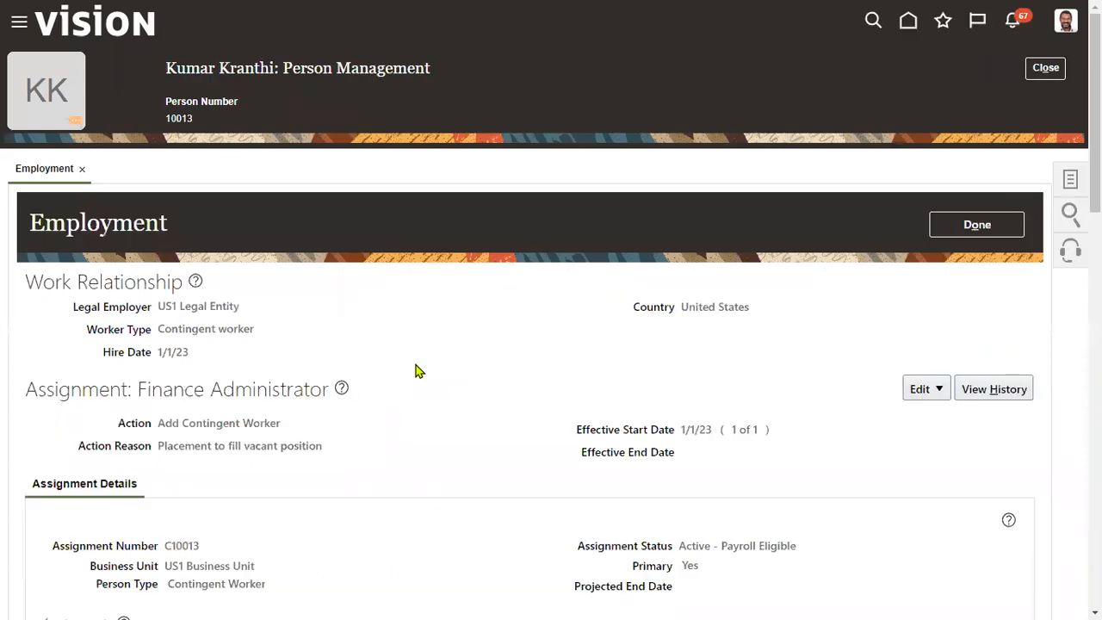
scroll(416, 371, "down", 2)
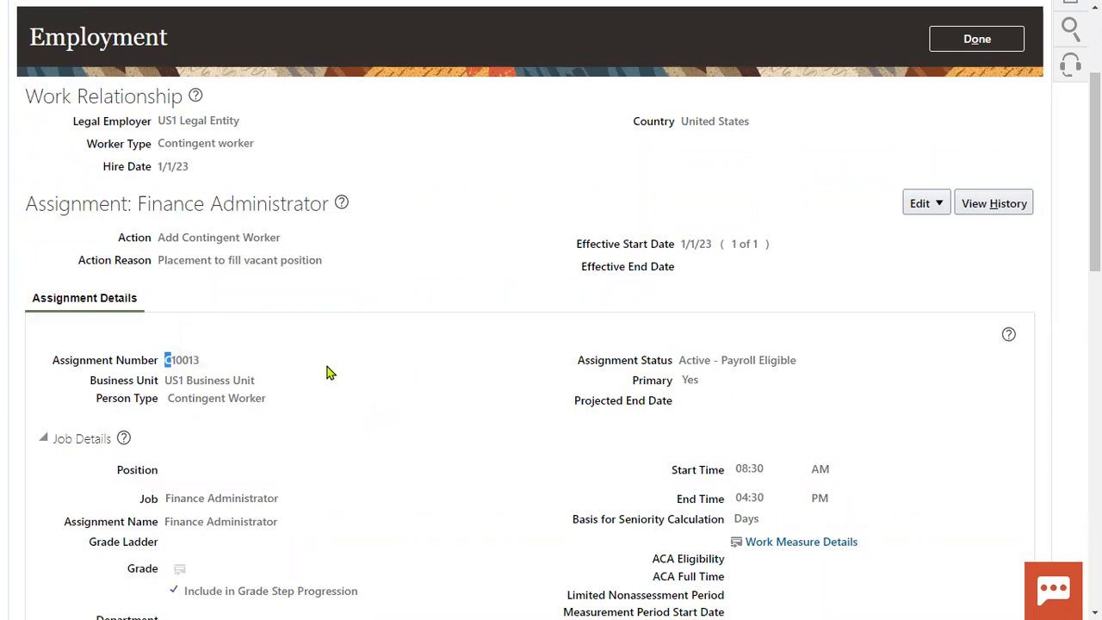
left_click_drag(167, 362, 206, 365)
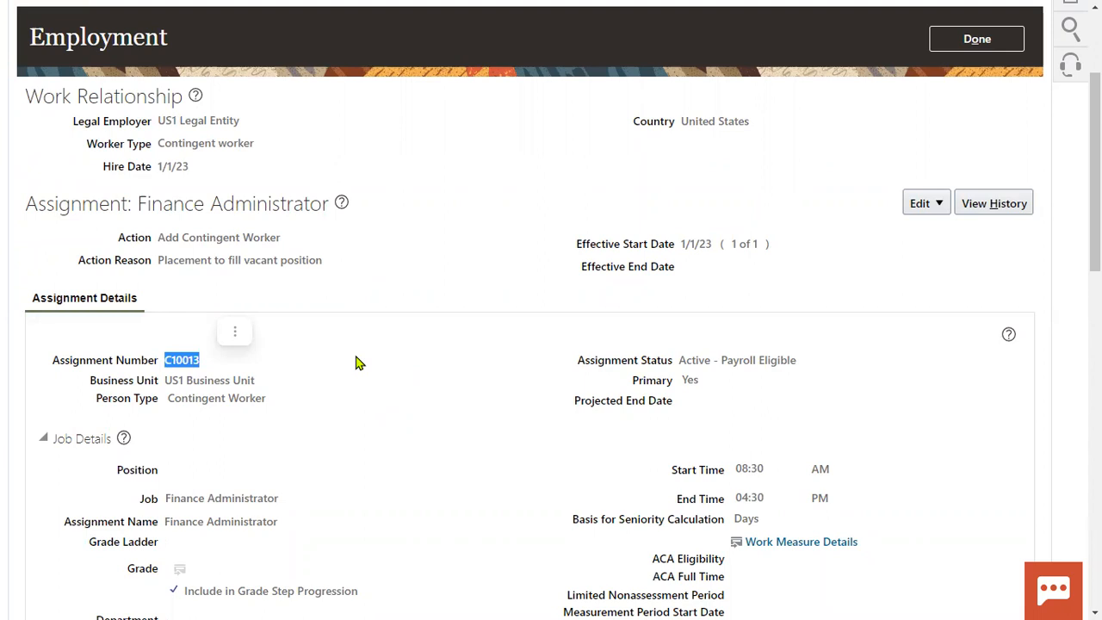
left_click_drag(54, 360, 200, 365)
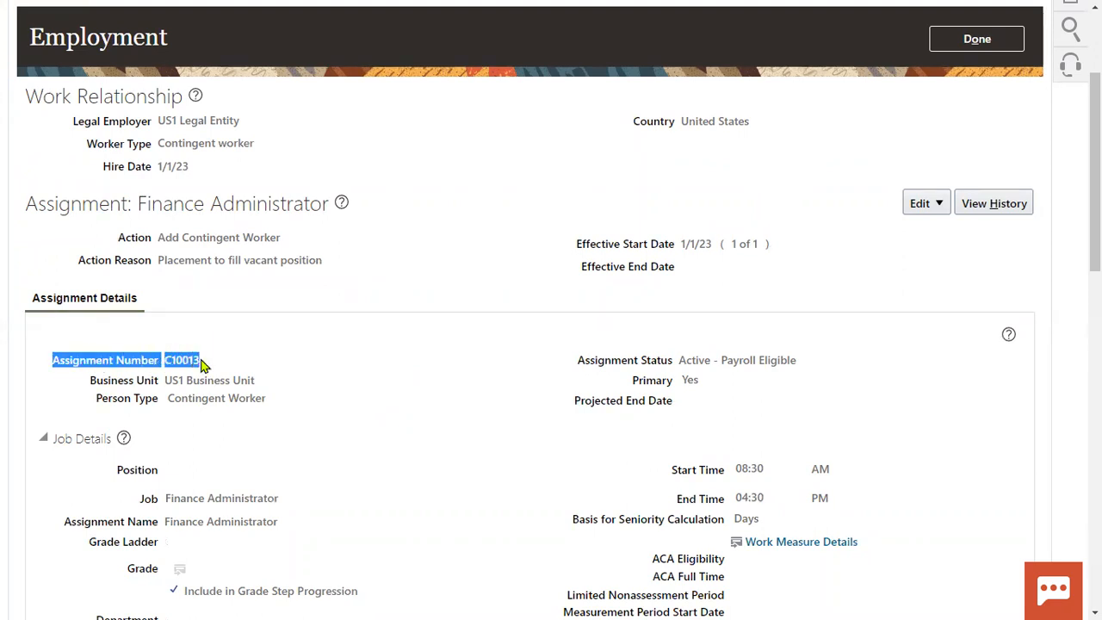
scroll(258, 358, "up", 2)
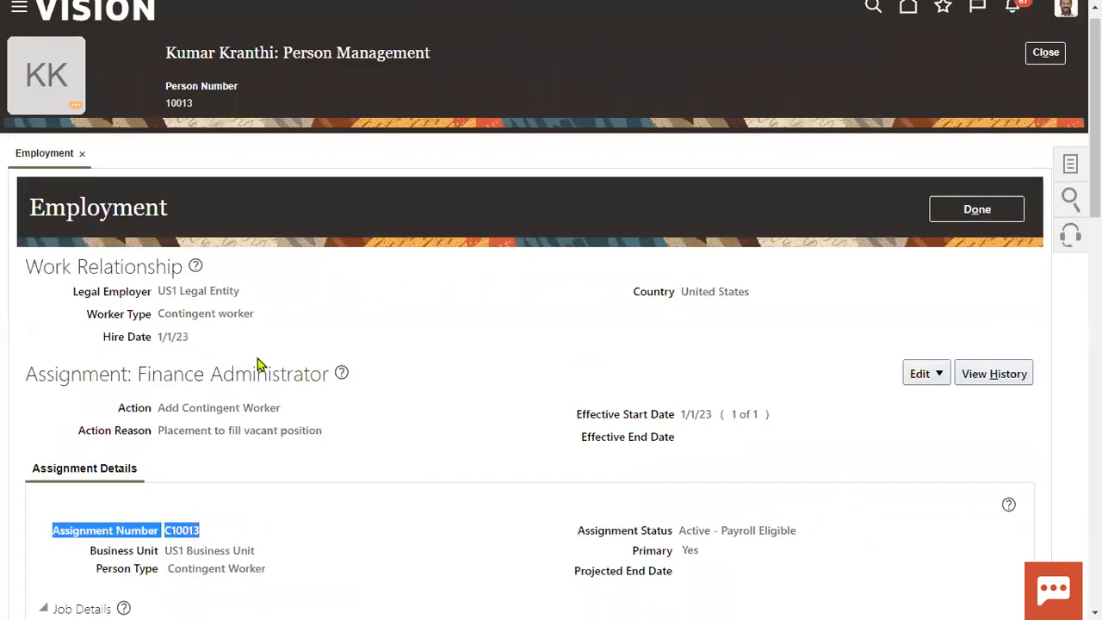
scroll(258, 358, "up", 1)
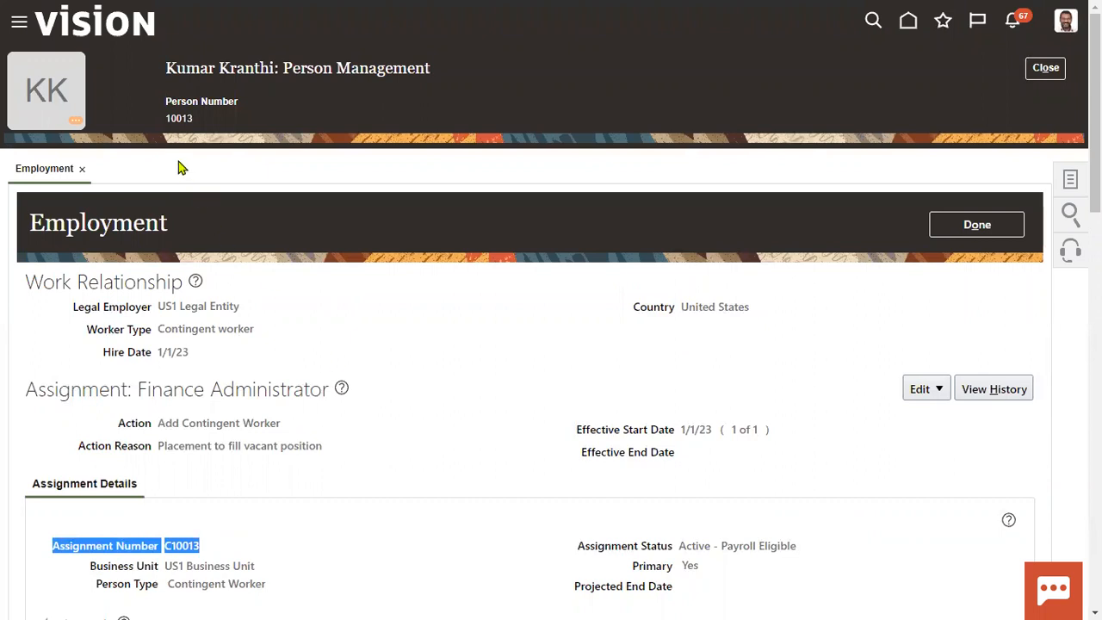
double_click(168, 118)
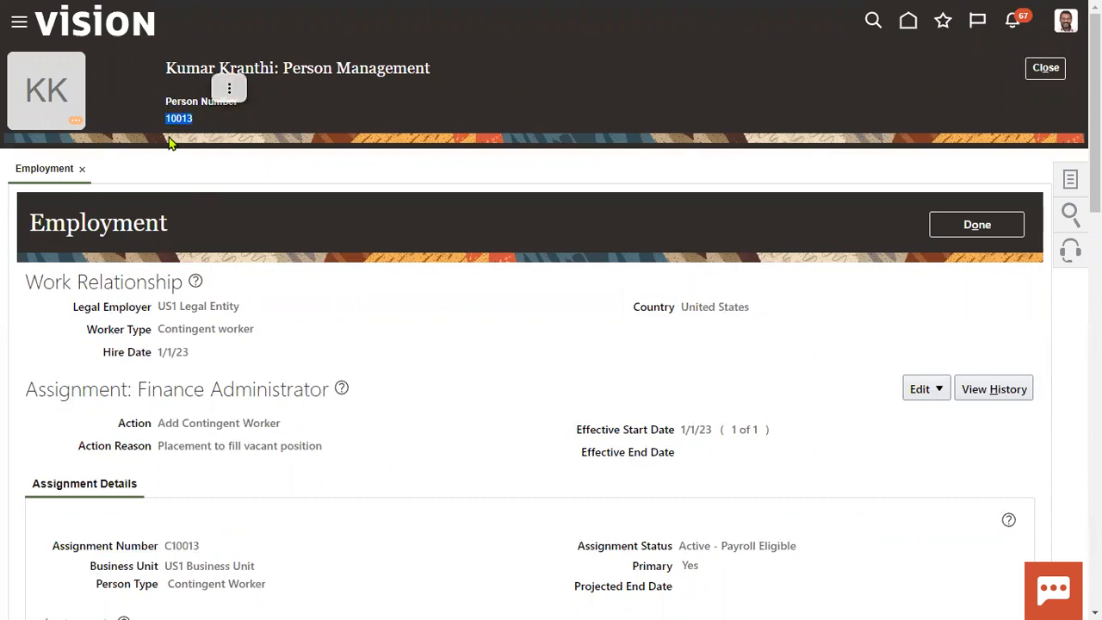
left_click(167, 546)
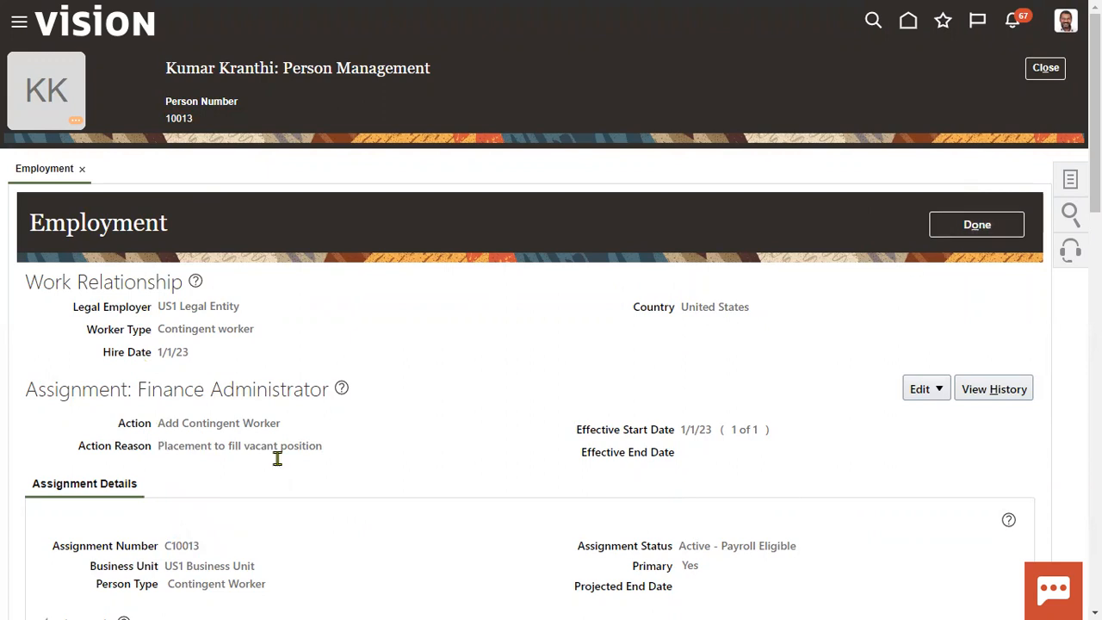
left_click_drag(165, 546, 207, 552)
left_click_drag(158, 327, 264, 327)
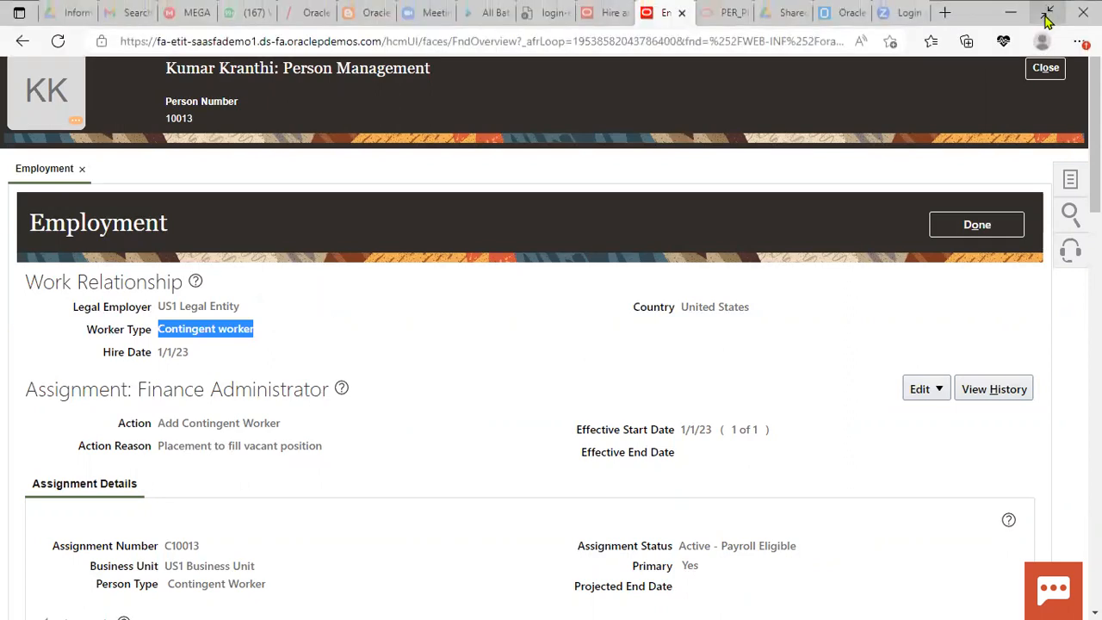
Exit full-screen view and copy the Employment page's web address.
left_click(1046, 12)
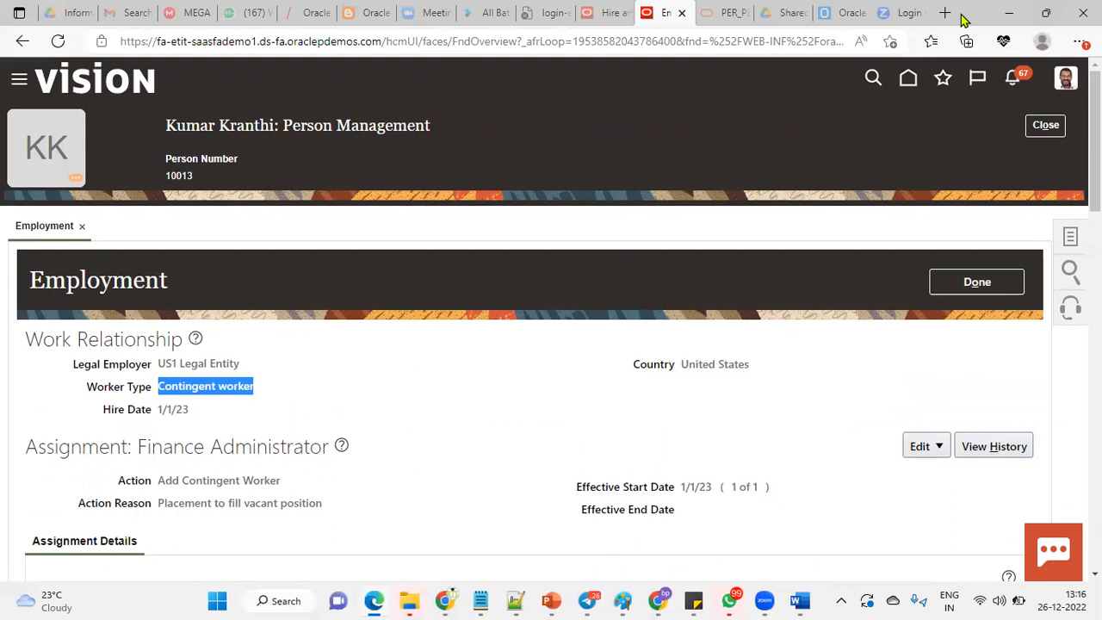
left_click(652, 21)
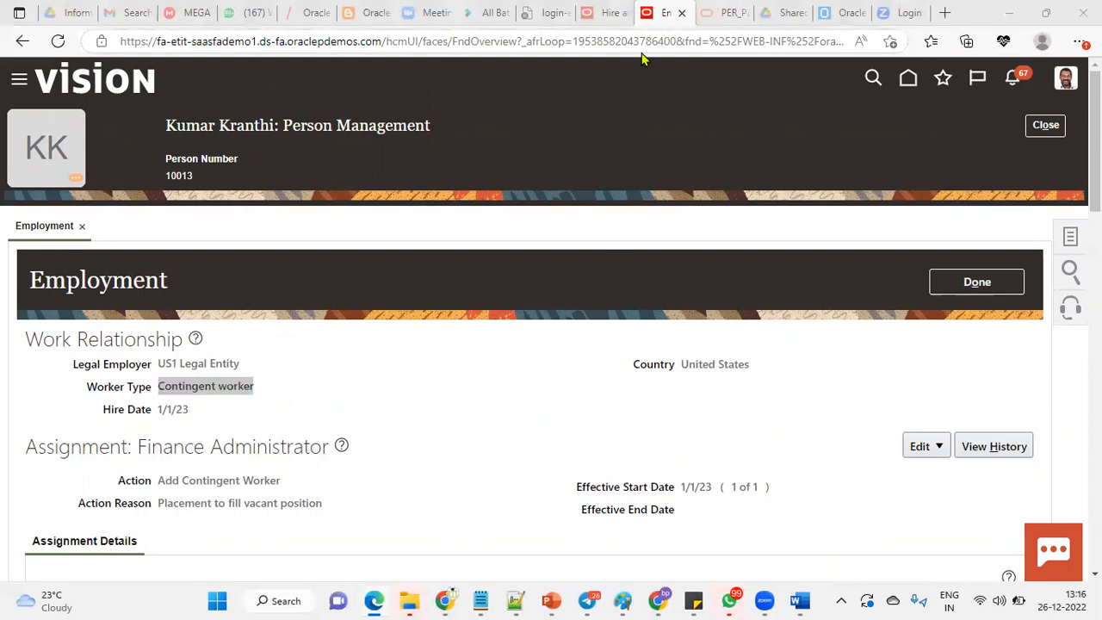
left_click(640, 42)
left_click(640, 42)
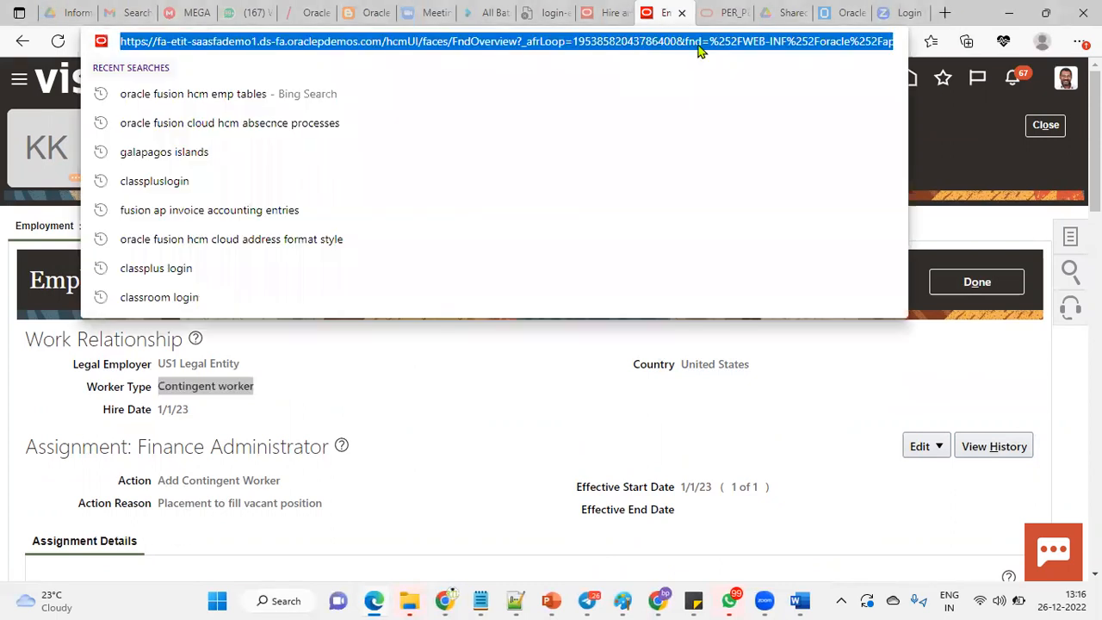
left_click(980, 158)
Load the copied address in a new maximized InPrivate window.
left_click(1080, 42)
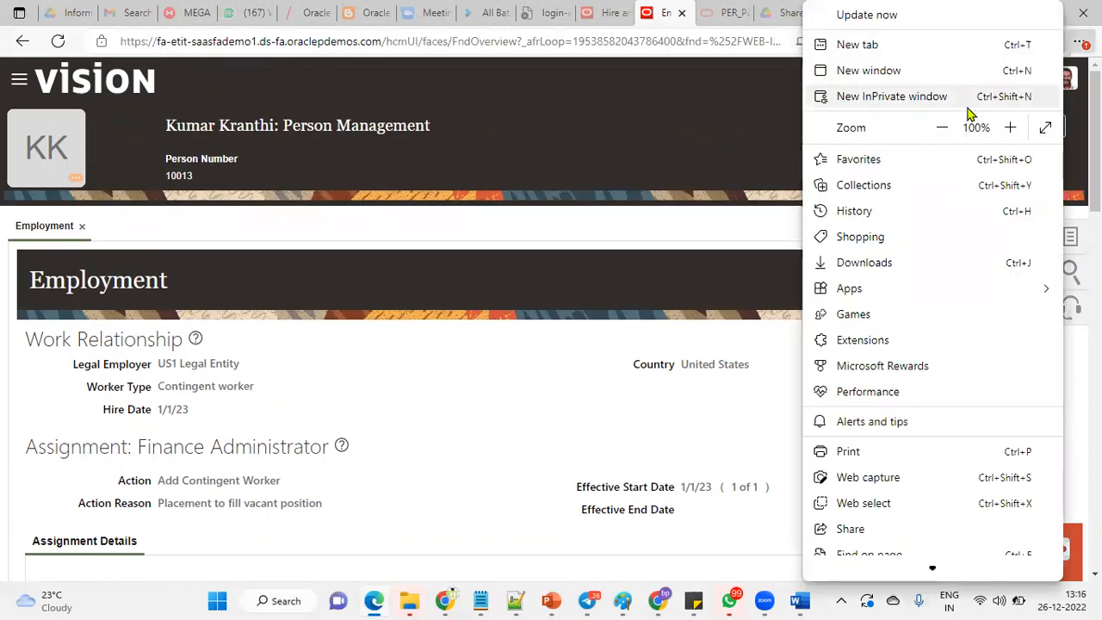
left_click(929, 104)
key("ctrl+v")
key("Return")
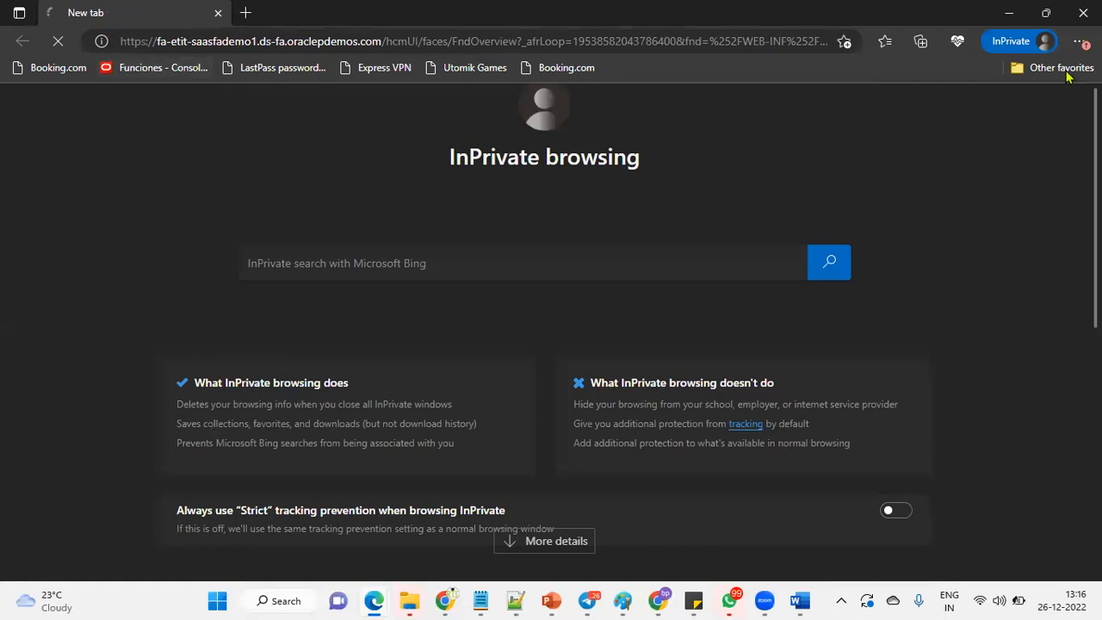
left_click(1046, 13)
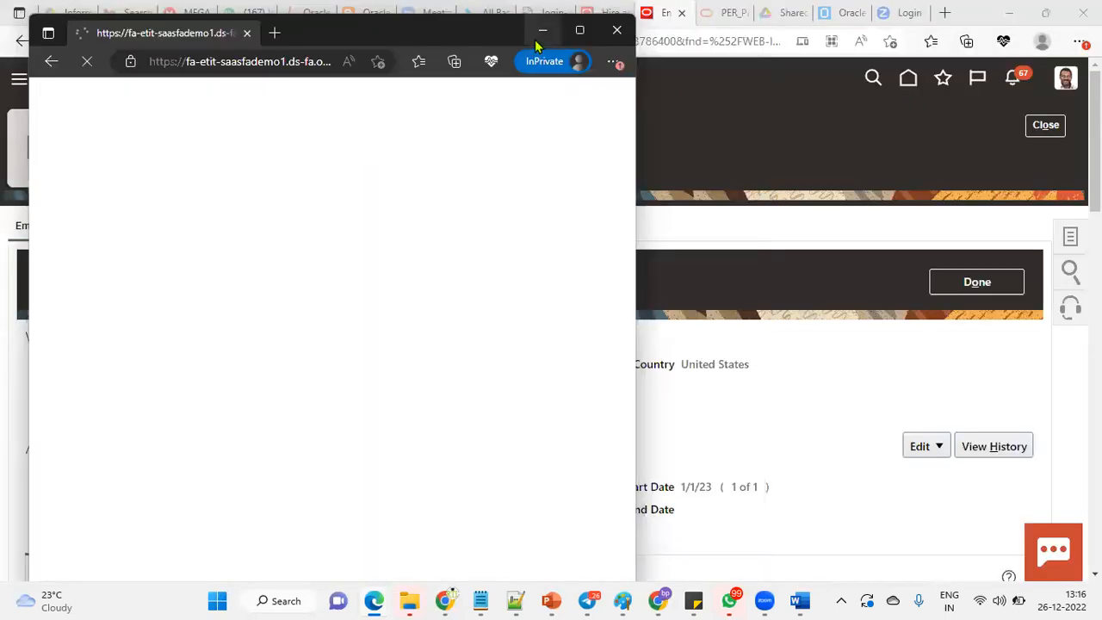
left_click(580, 29)
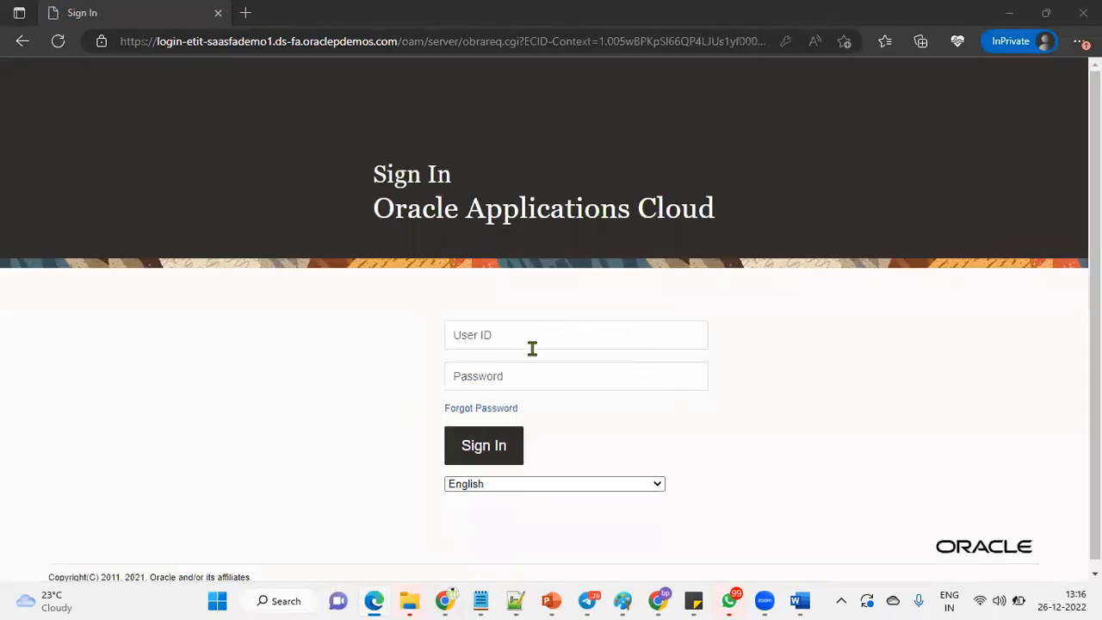
Sign in using the saved user ID credentials from the autofill list.
left_click(528, 339)
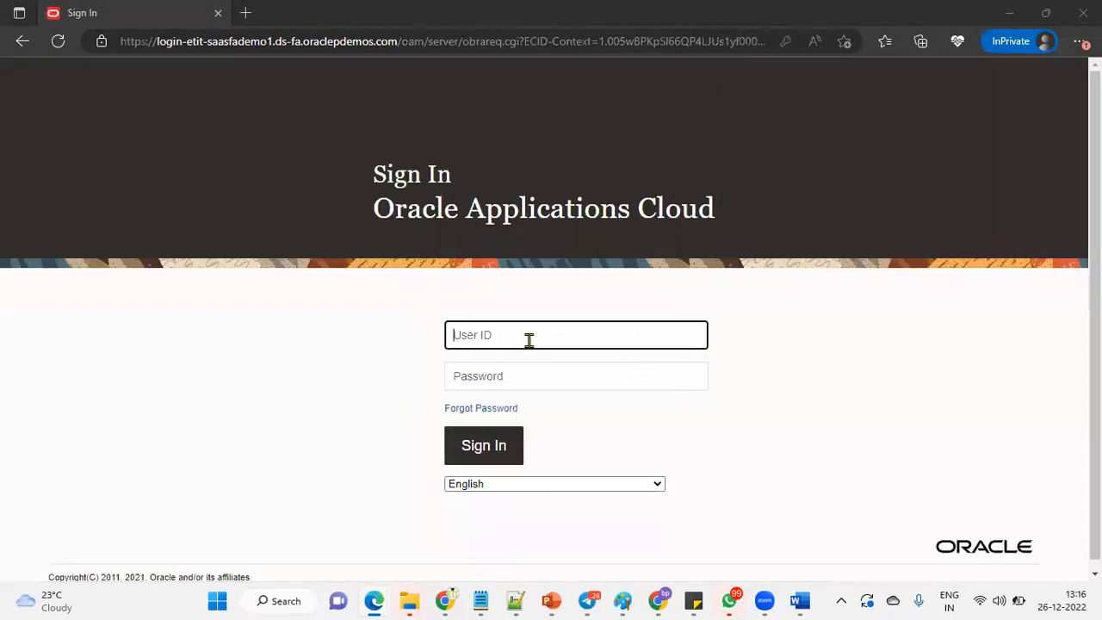
type("curt")
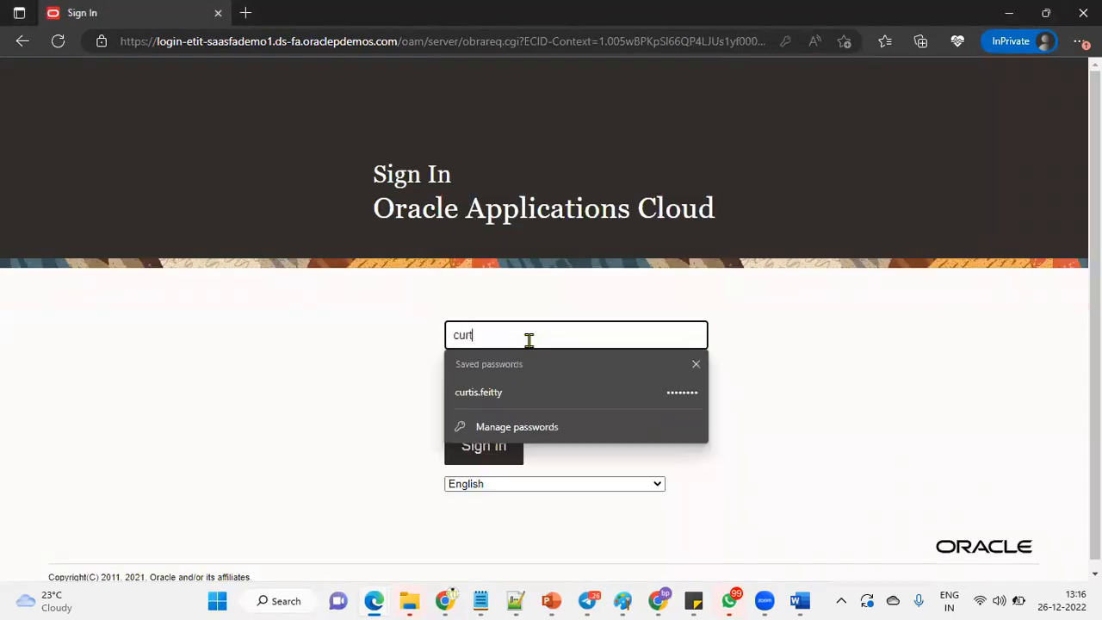
left_click(533, 394)
left_click(502, 447)
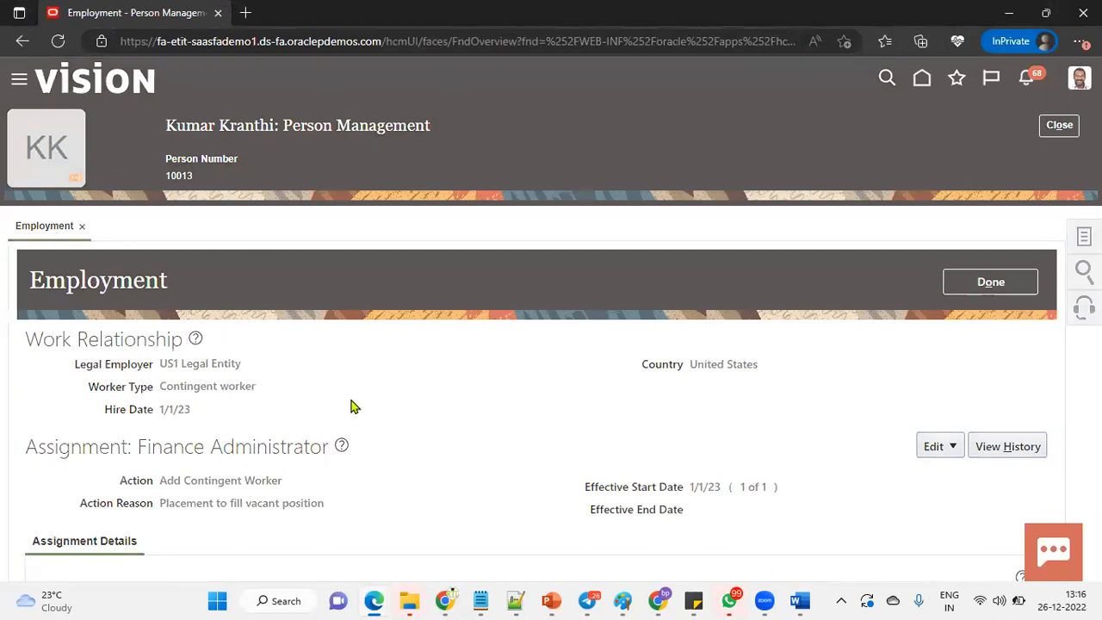
Expand Tools in the Navigator and go to Reports and Analytics.
scroll(382, 409, "down", 5)
scroll(209, 418, "down", 3)
left_click(184, 388)
scroll(325, 391, "down", 4)
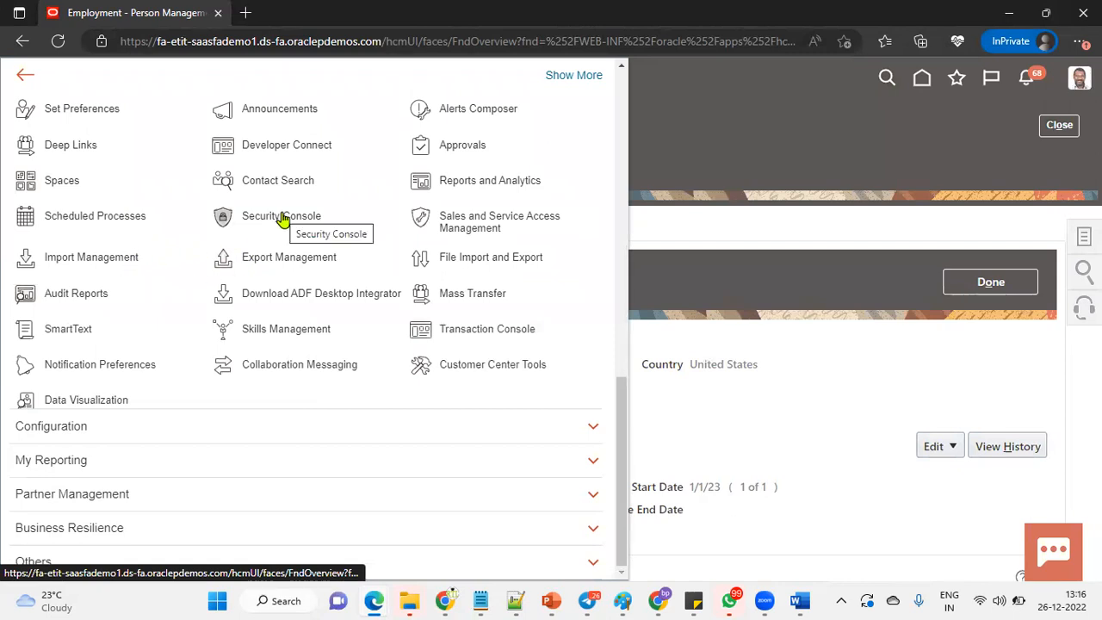
left_click(459, 184)
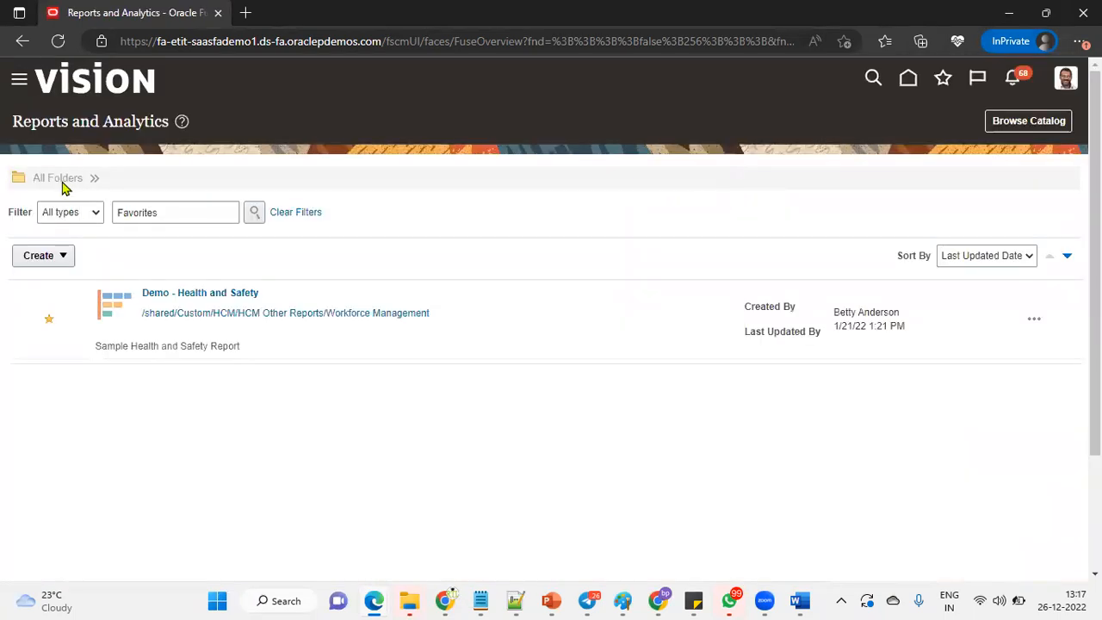
Begin a new report, zoom the page to 90%, and cancel the report wizard.
left_click(67, 258)
left_click(61, 285)
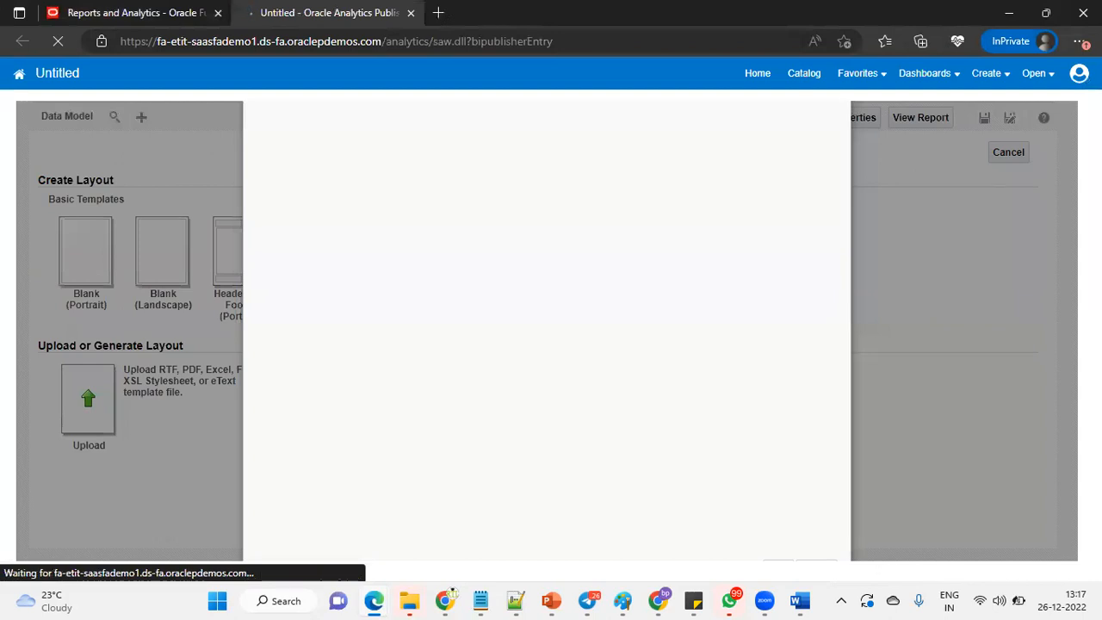
left_click(1079, 40)
left_click(941, 128)
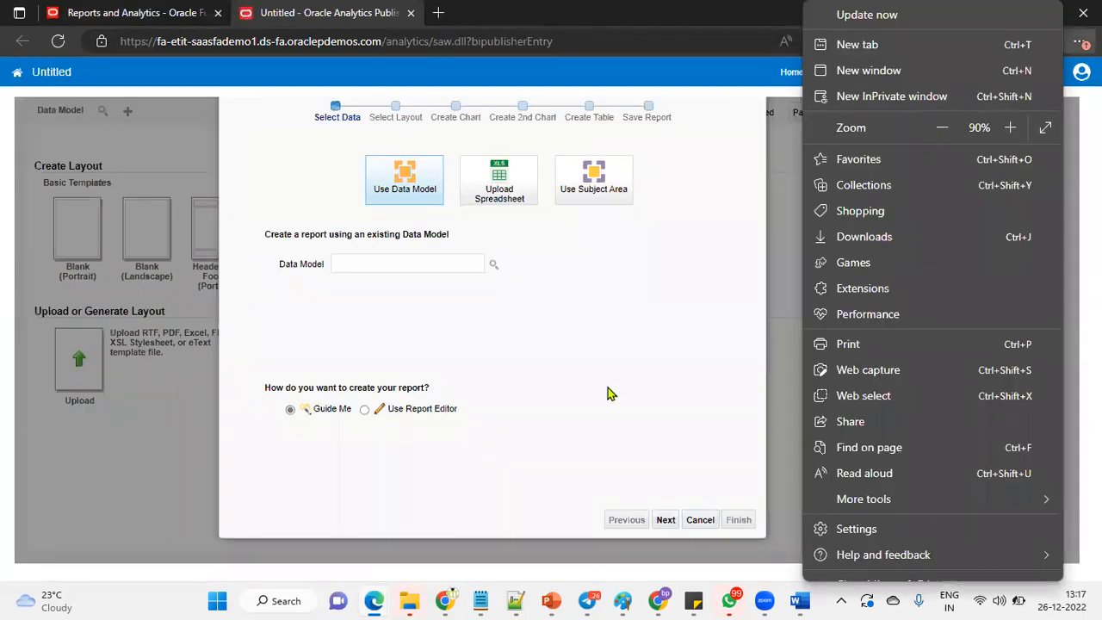
left_click(700, 519)
left_click(700, 519)
left_click(629, 129)
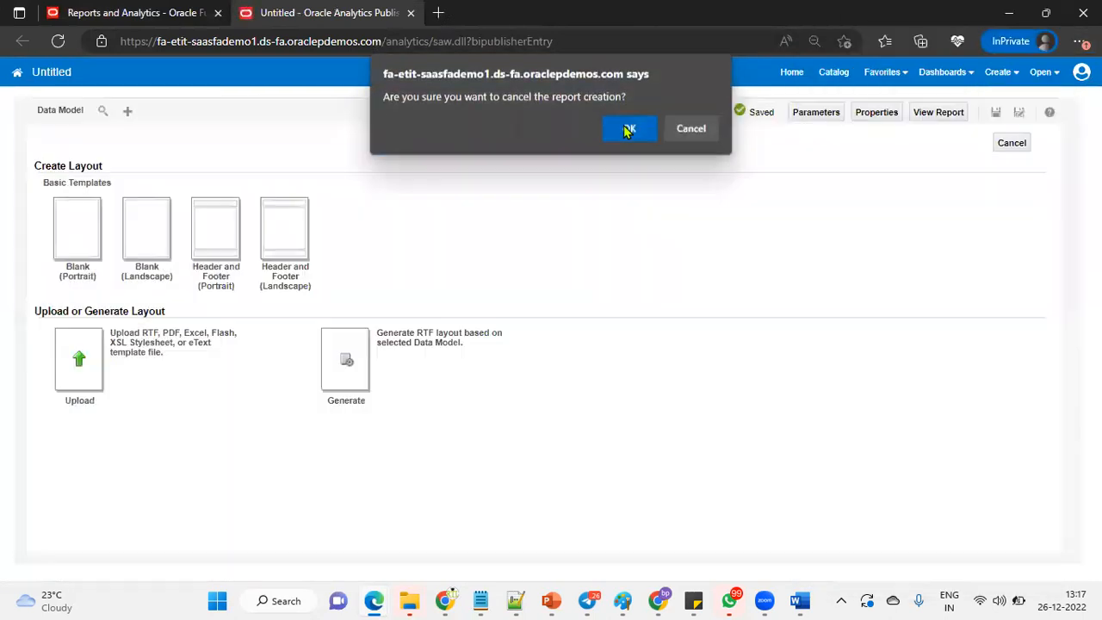
Restore page zoom to 100% and start a new data model.
left_click(1079, 41)
left_click(1010, 128)
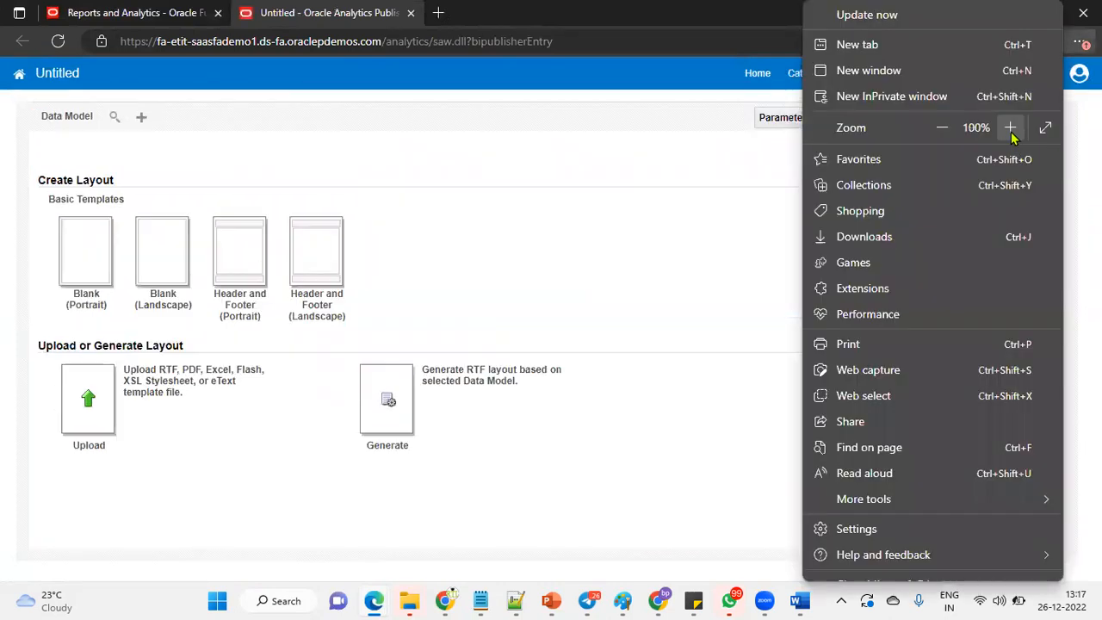
left_click(478, 174)
left_click(143, 118)
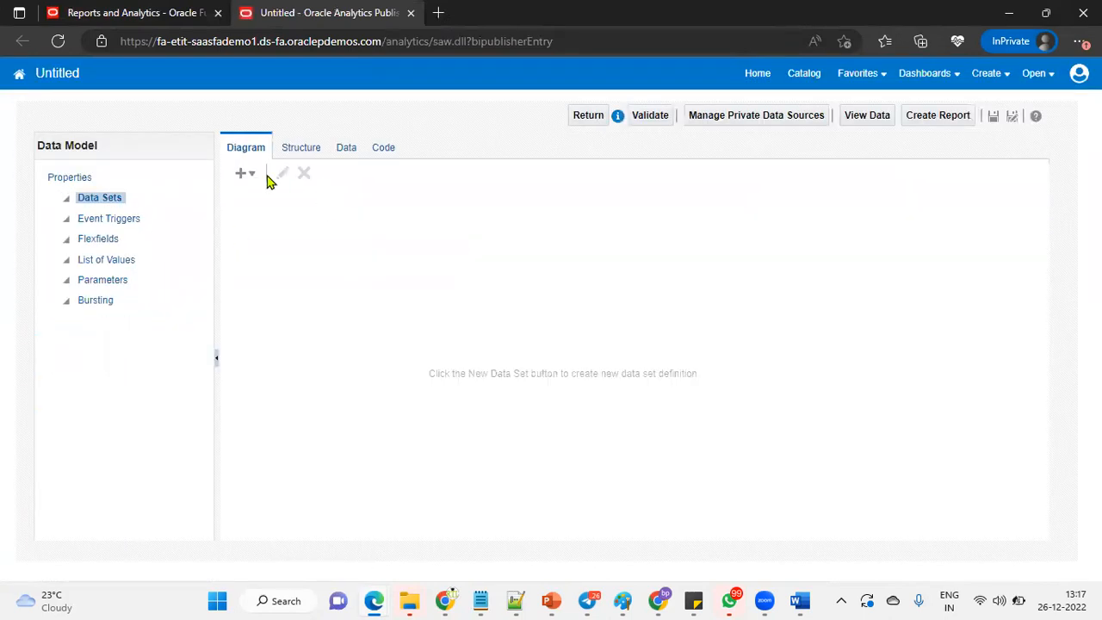
Add a SQL query data set named EMP_DATA using the ApplicationDB_HCM data source.
left_click(246, 174)
left_click(261, 200)
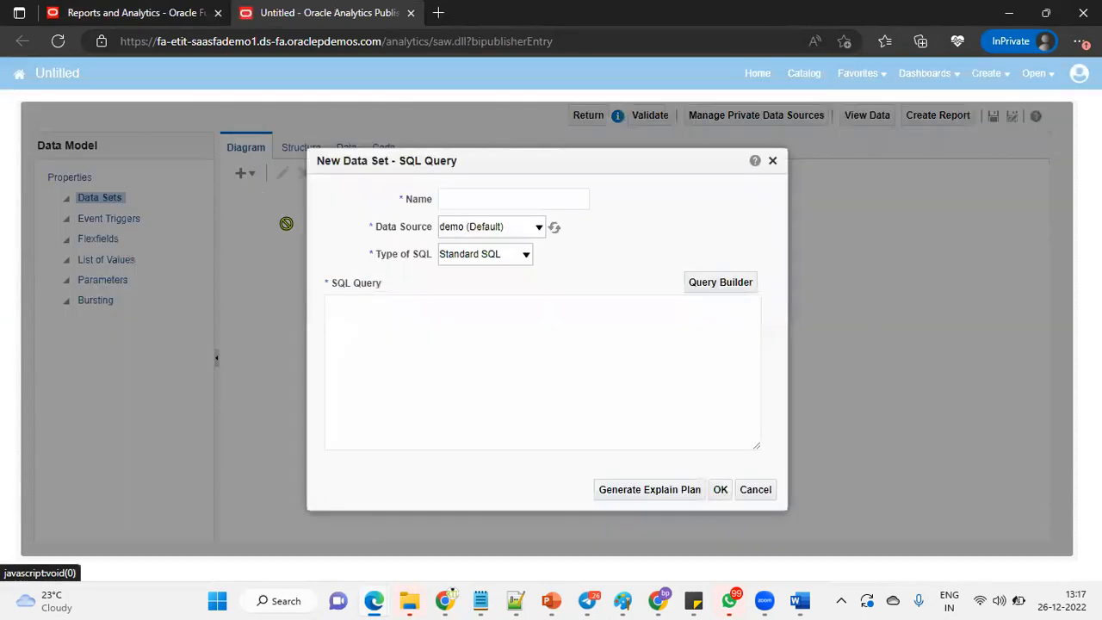
left_click(543, 197)
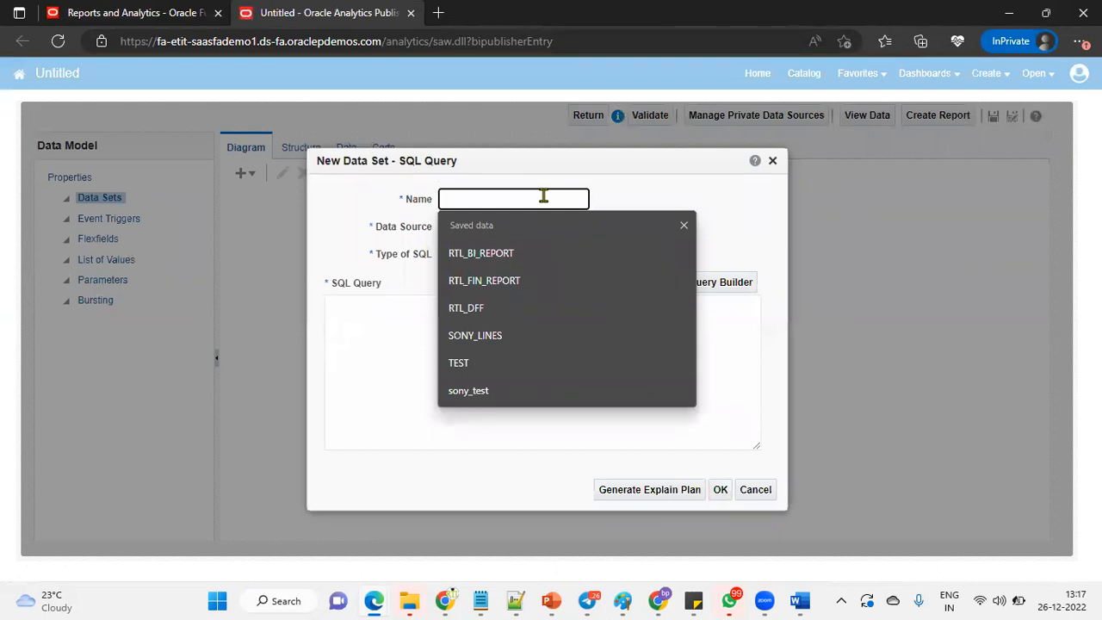
type("MP_")
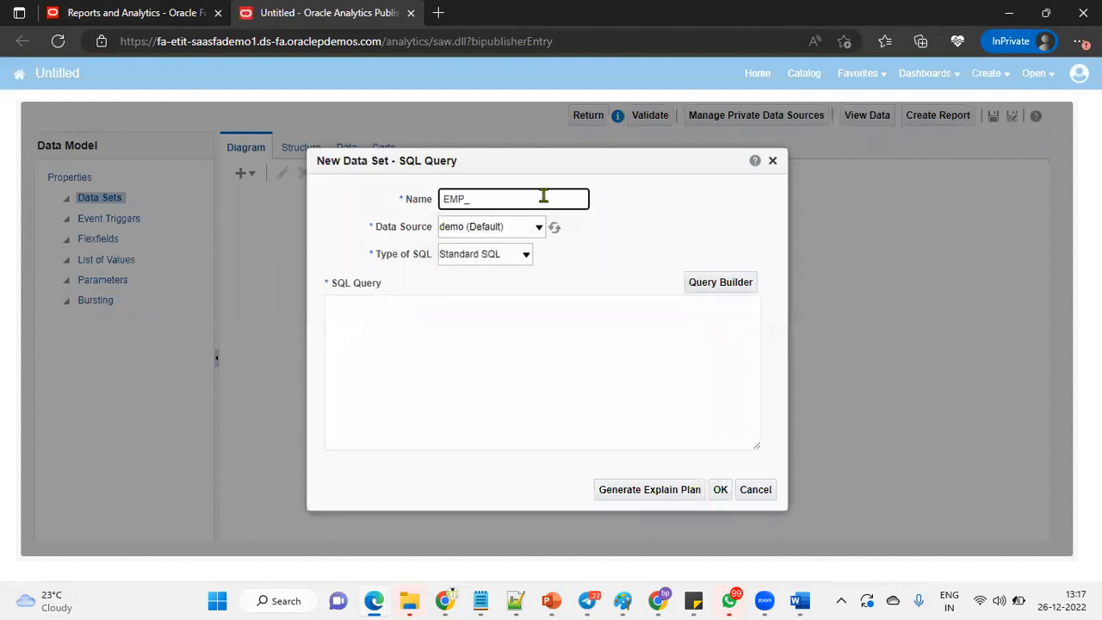
key("Tab")
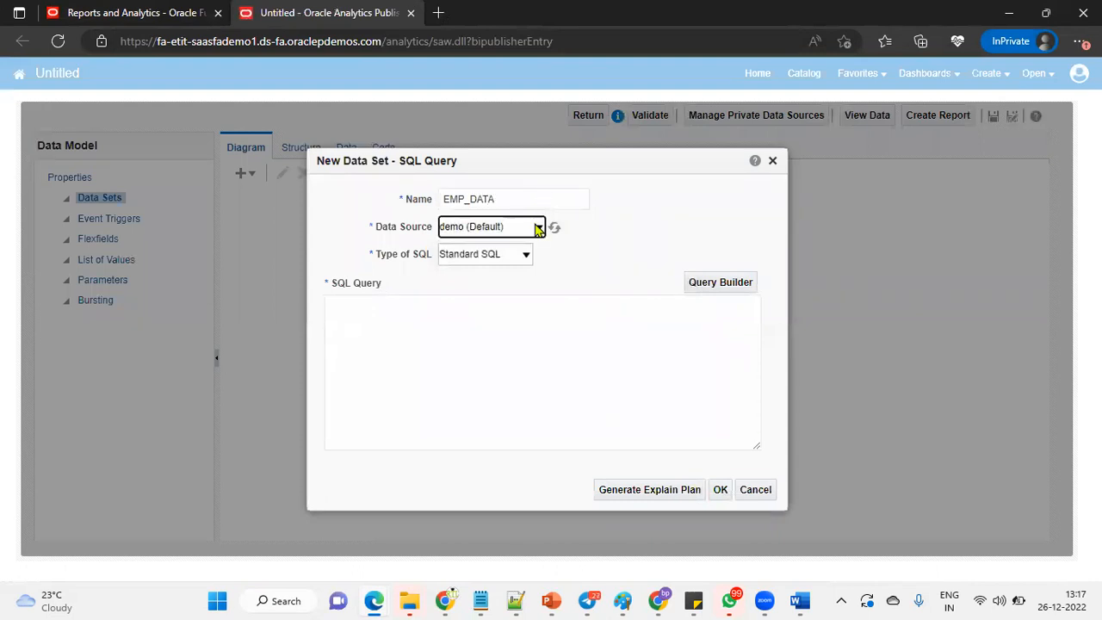
left_click(539, 226)
left_click(511, 285)
left_click(455, 327)
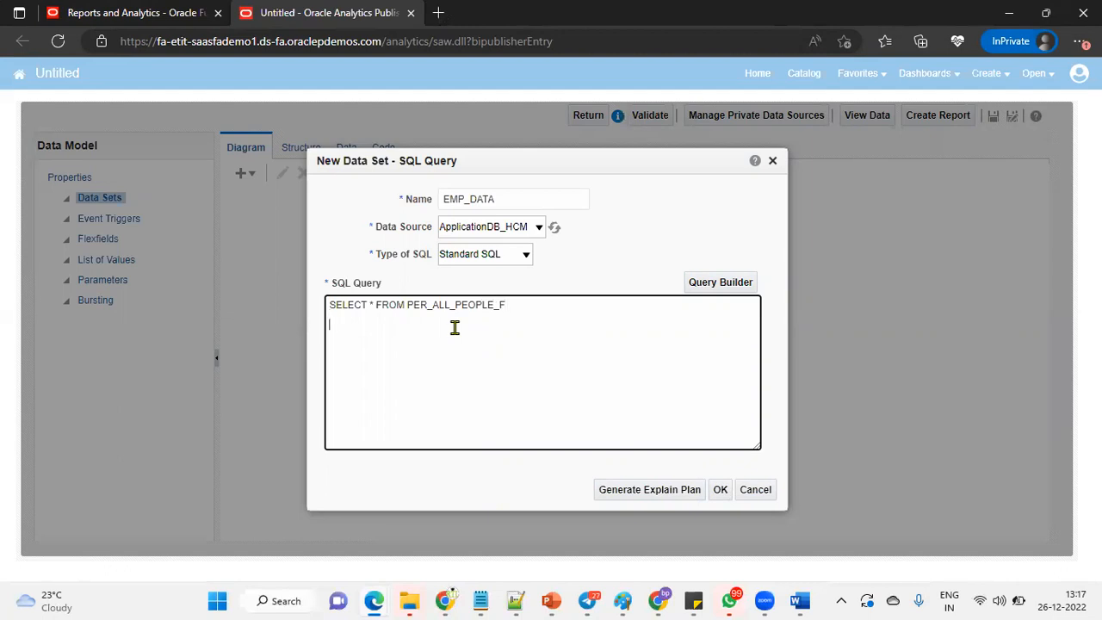
type("E PERSON")
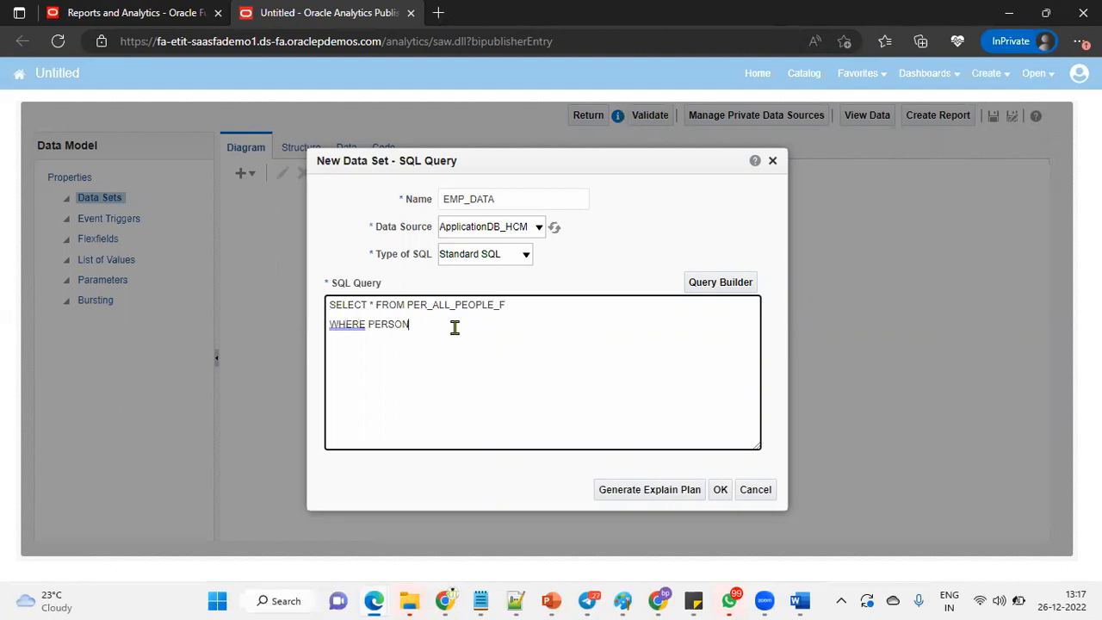
type("nUMBER")
key("ctrl+v")
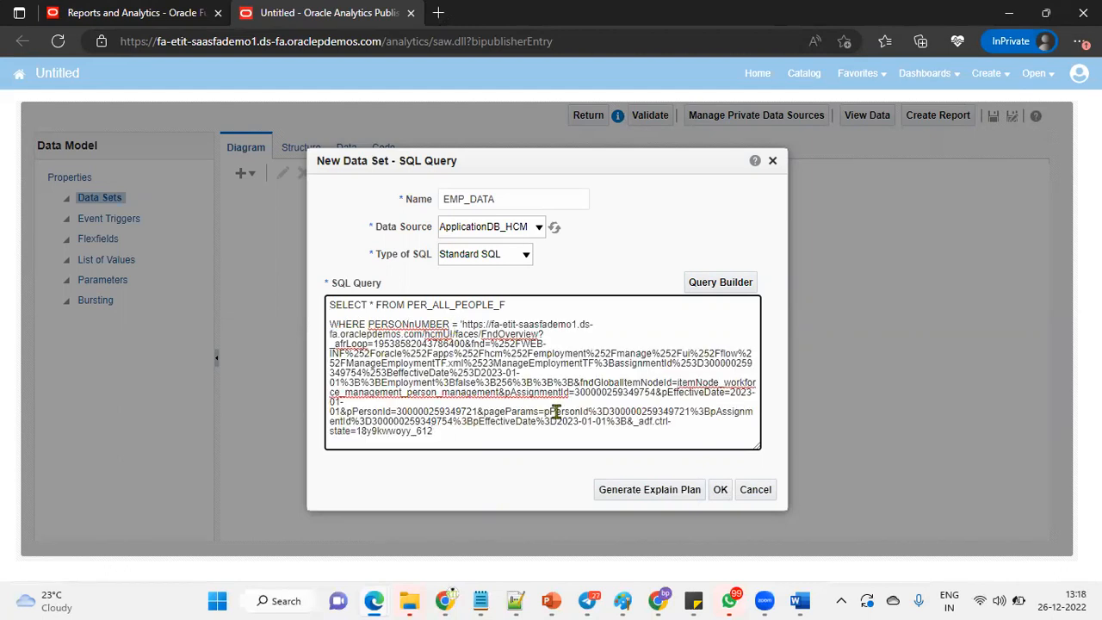
key("ctrl+z")
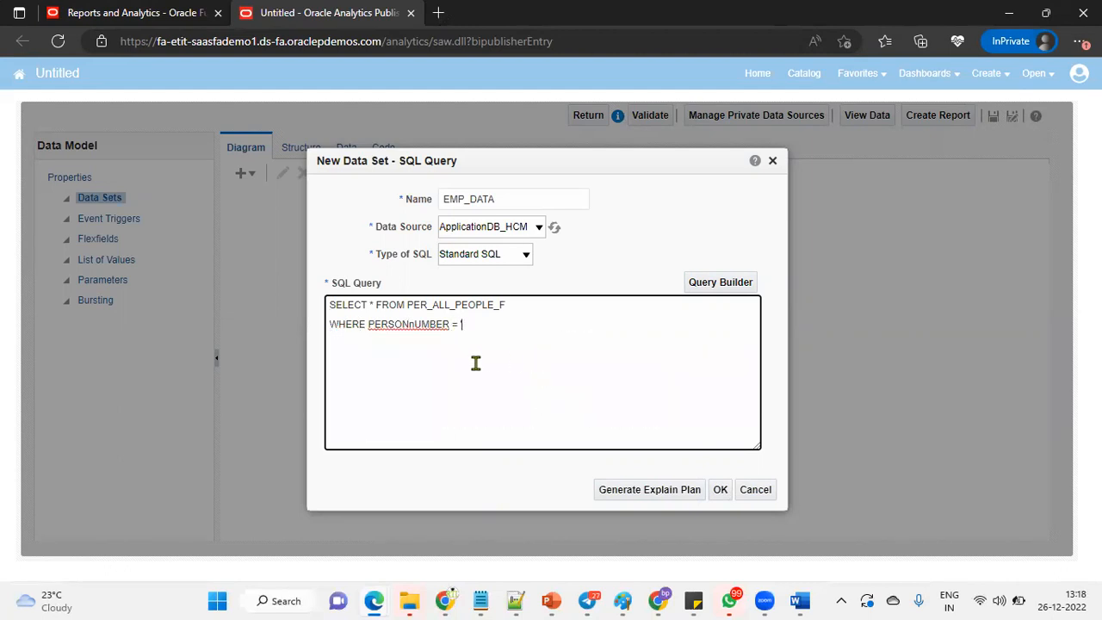
key("alt+Tab")
key("alt+Tab")
key("alt+Tab")
double_click(181, 177)
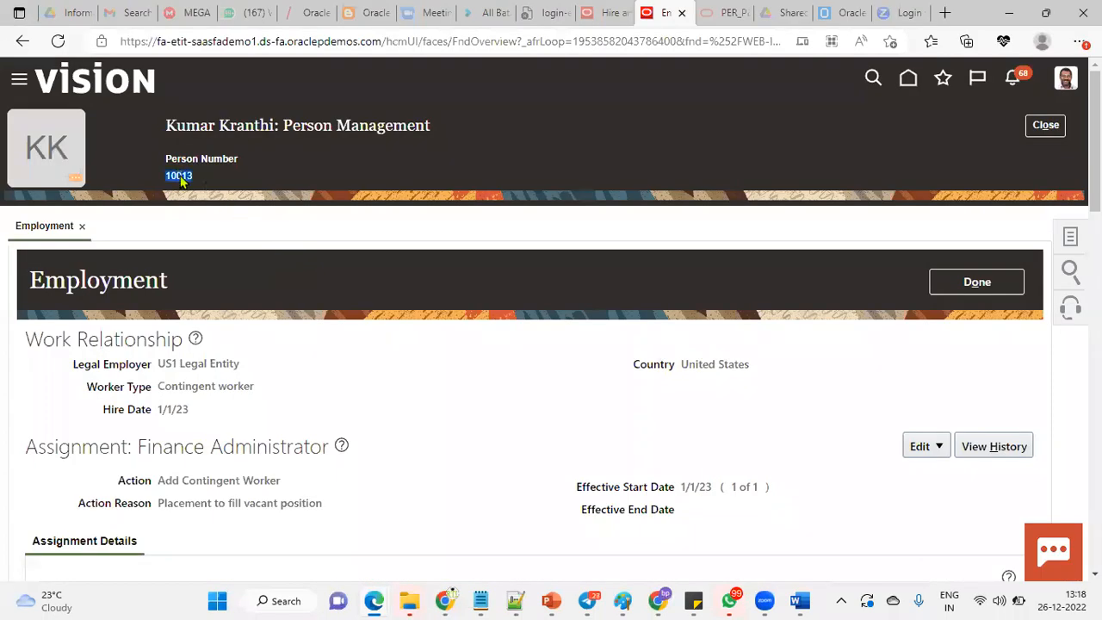
key("ctrl+c")
key("alt+Tab")
key("ctrl+v")
type("'")
left_click(723, 491)
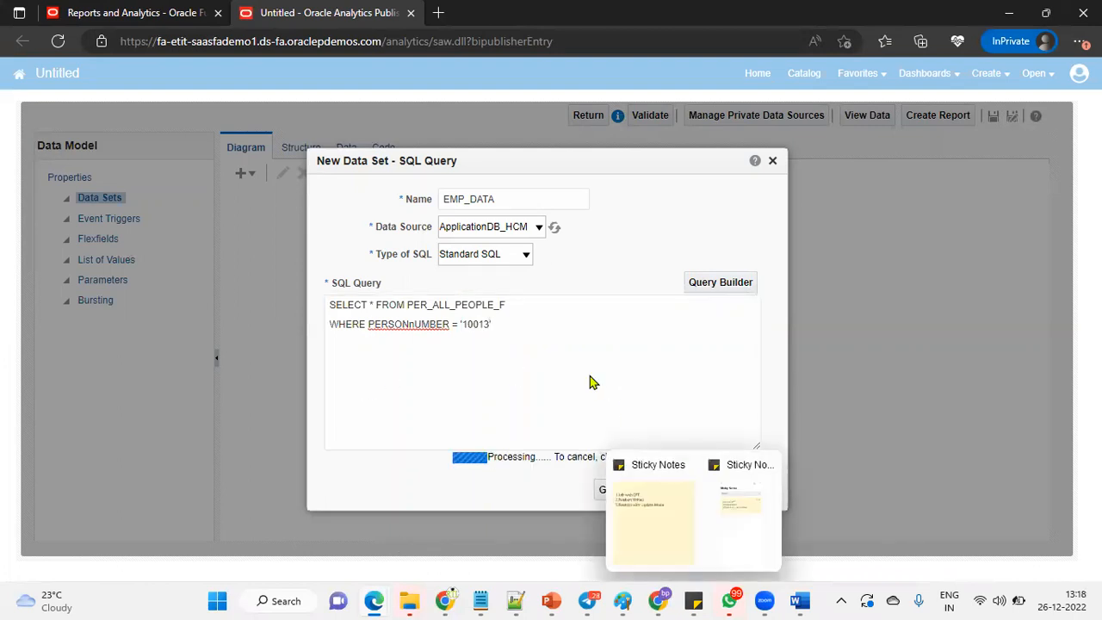
Correct the WHERE clause's column name and closing quote, save, and open the data preview.
left_click_drag(370, 324, 451, 325)
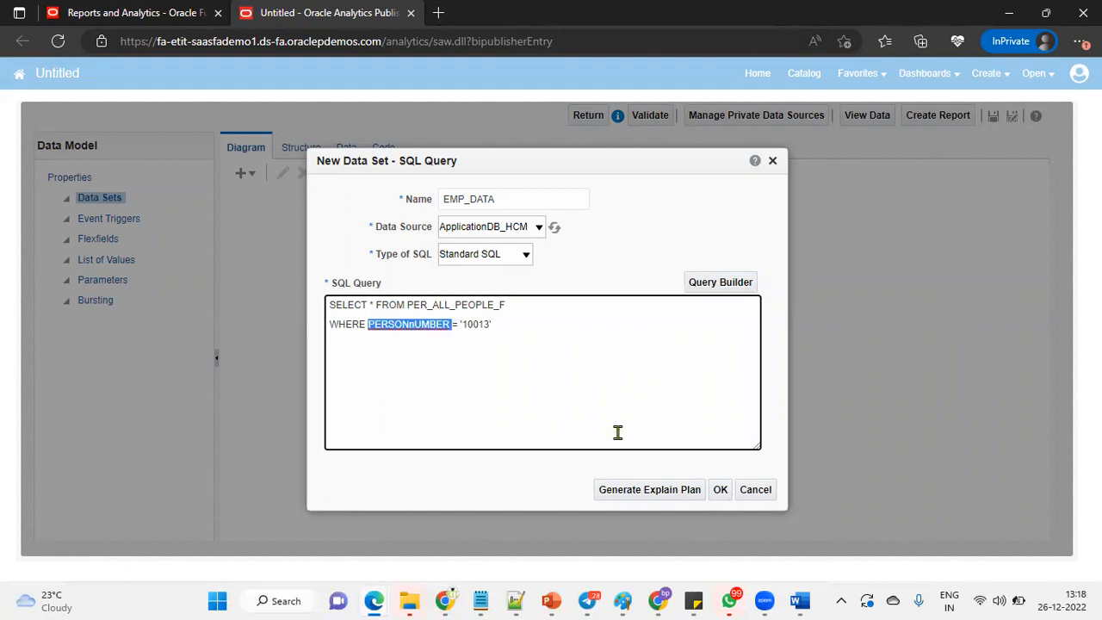
type("EMPLOYEE_")
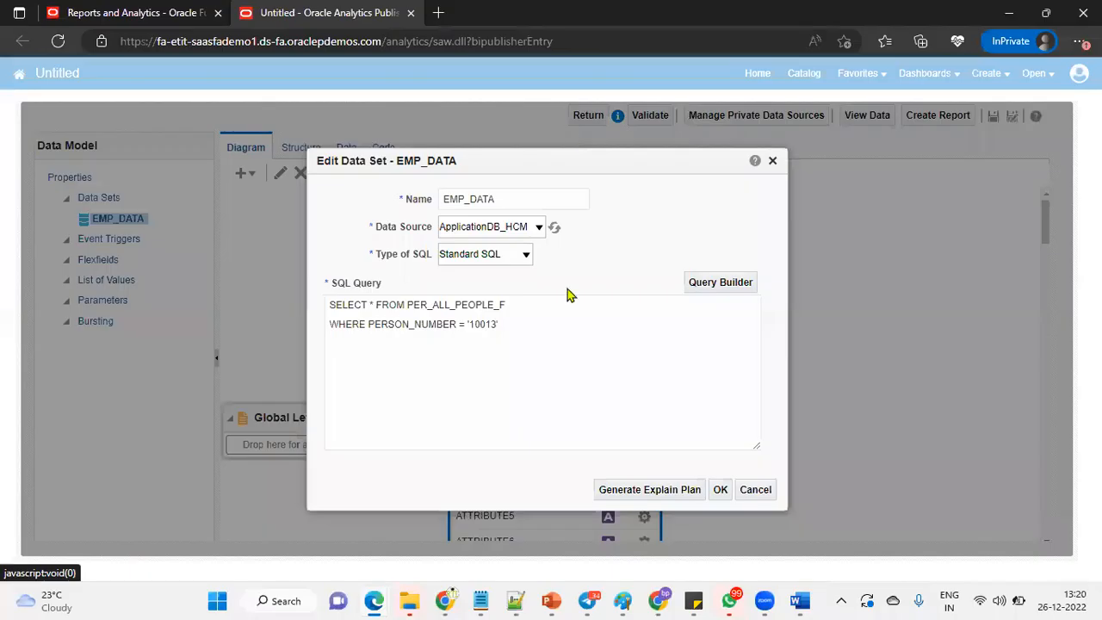
left_click(516, 402)
left_click_drag(408, 304, 509, 305)
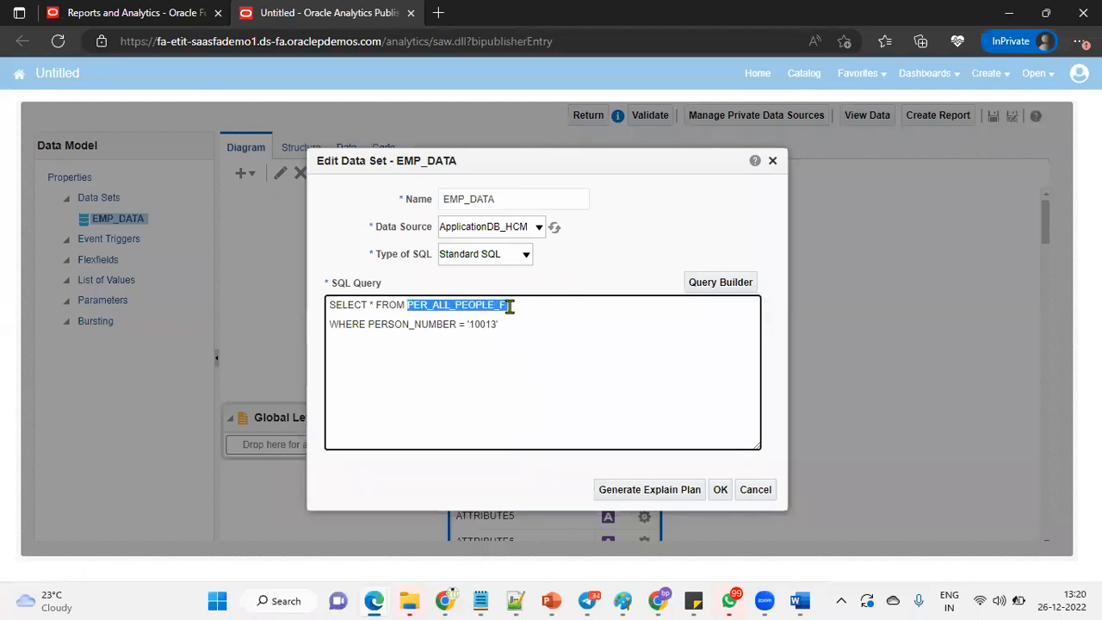
left_click(545, 337)
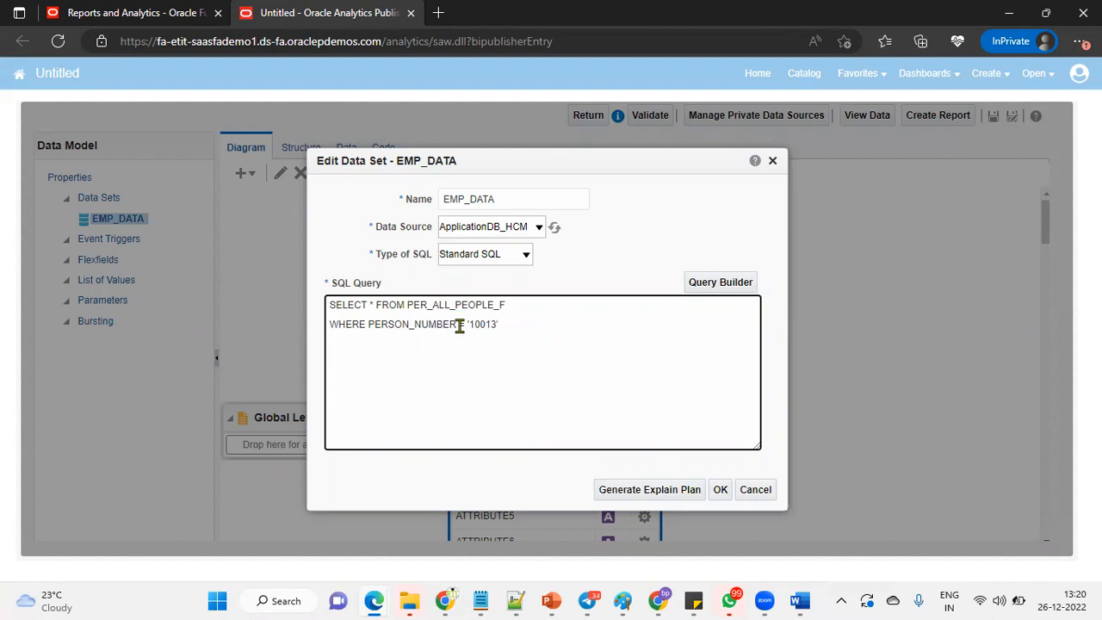
type("'")
left_click(720, 489)
left_click(344, 150)
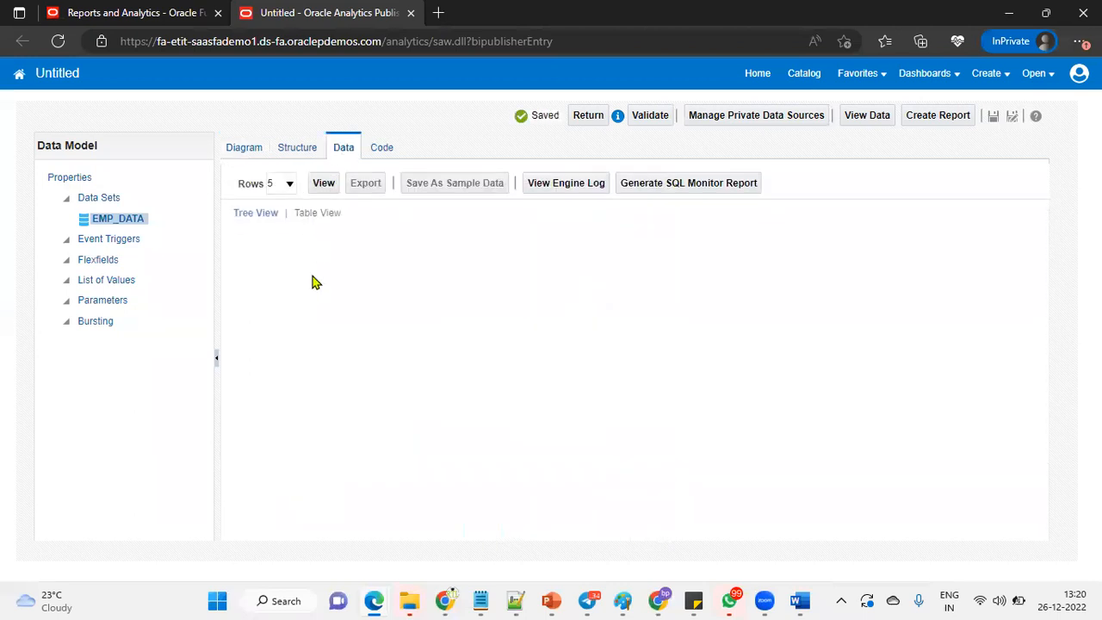
left_click(324, 184)
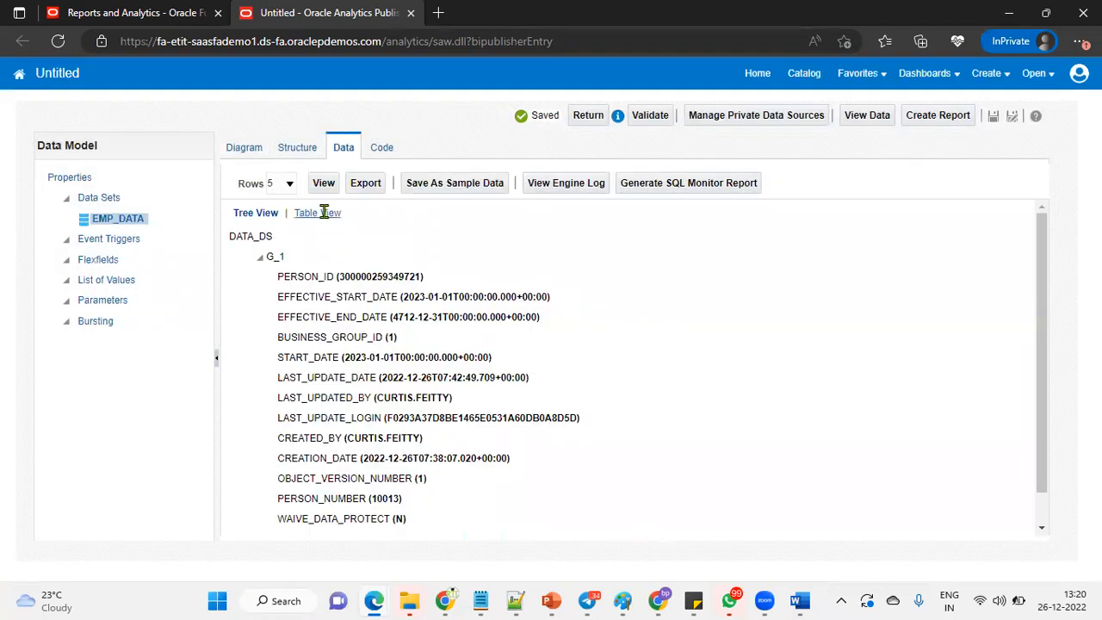
left_click(324, 212)
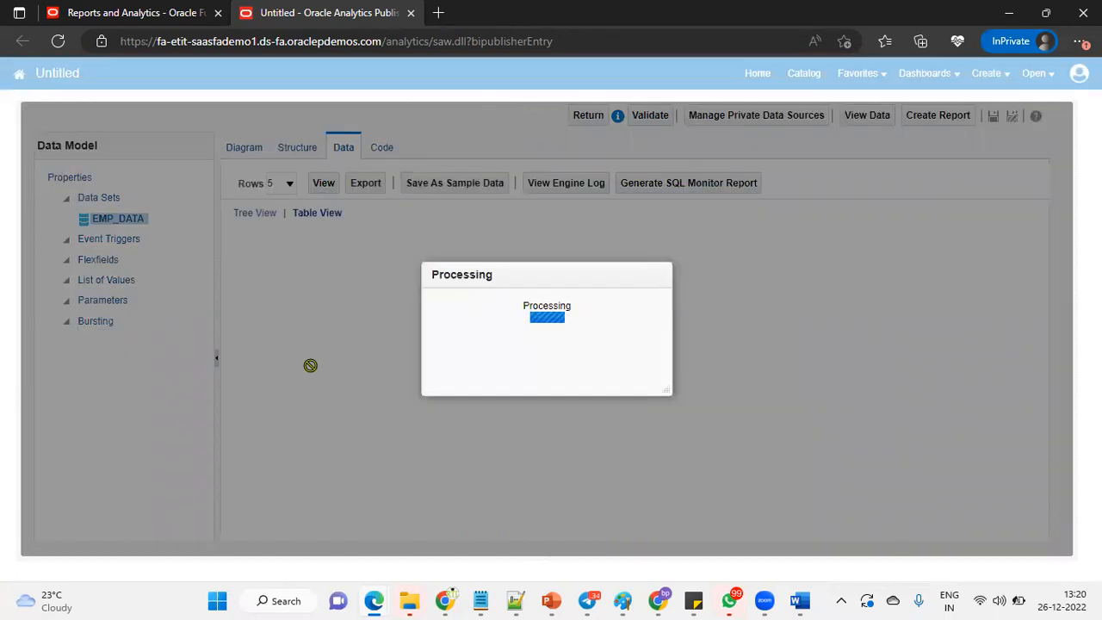
double_click(262, 289)
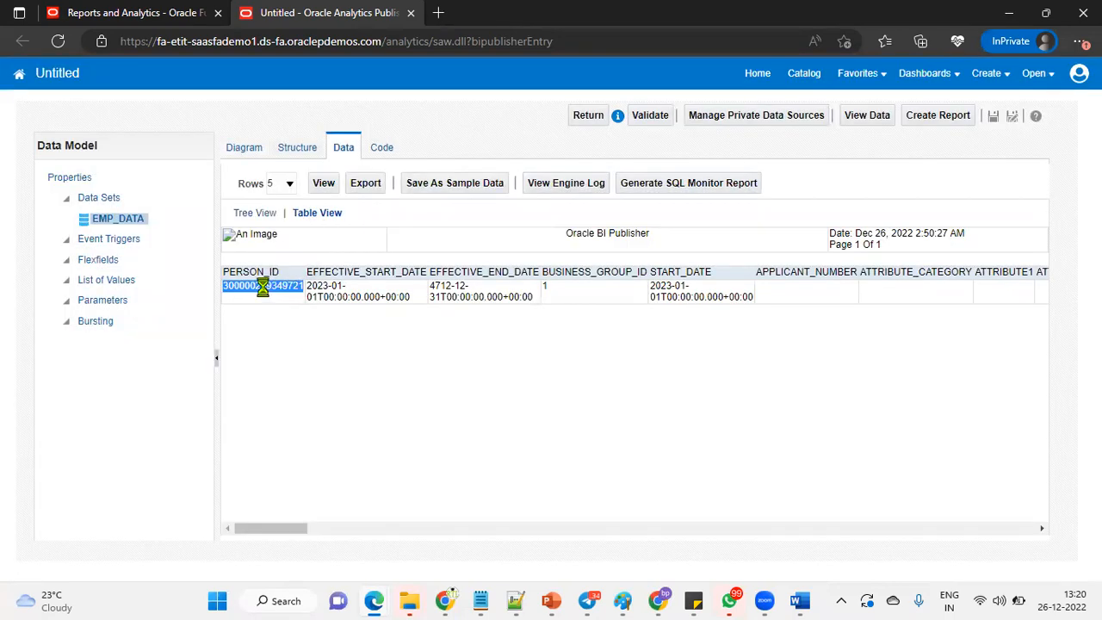
right_click(264, 288)
left_click(303, 217)
left_click_drag(279, 531, 512, 524)
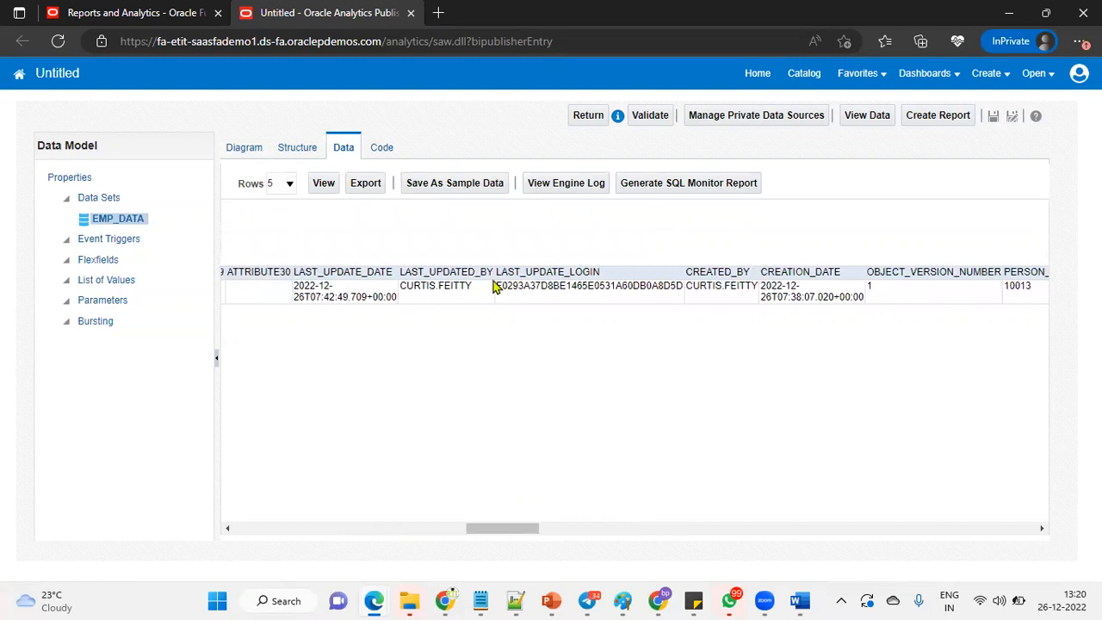
Review the row's audit columns, PERSON_NUMBER 10013, MAILING_ADDRESS_ID and PRIMARY_NID_ID values.
double_click(734, 273)
left_click_drag(734, 273, 802, 274)
double_click(802, 274)
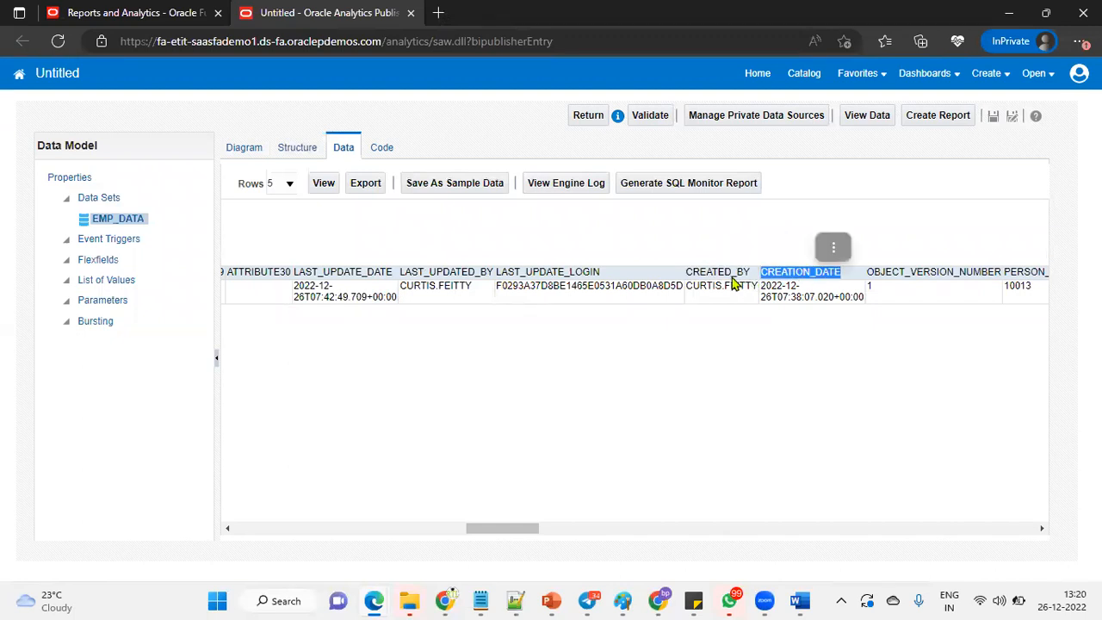
double_click(578, 272)
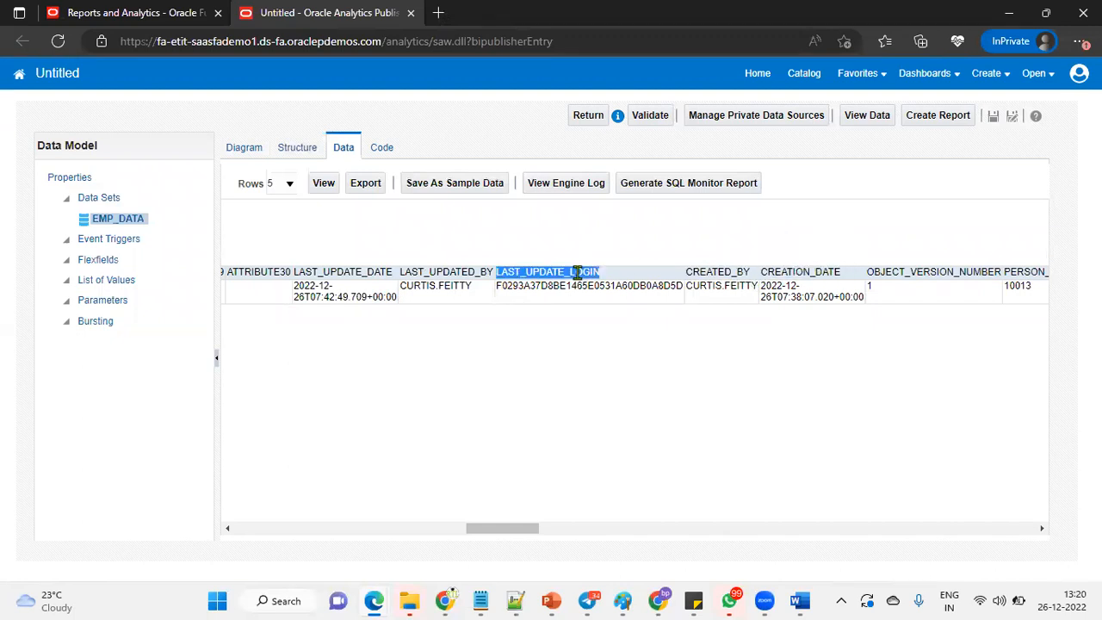
double_click(454, 272)
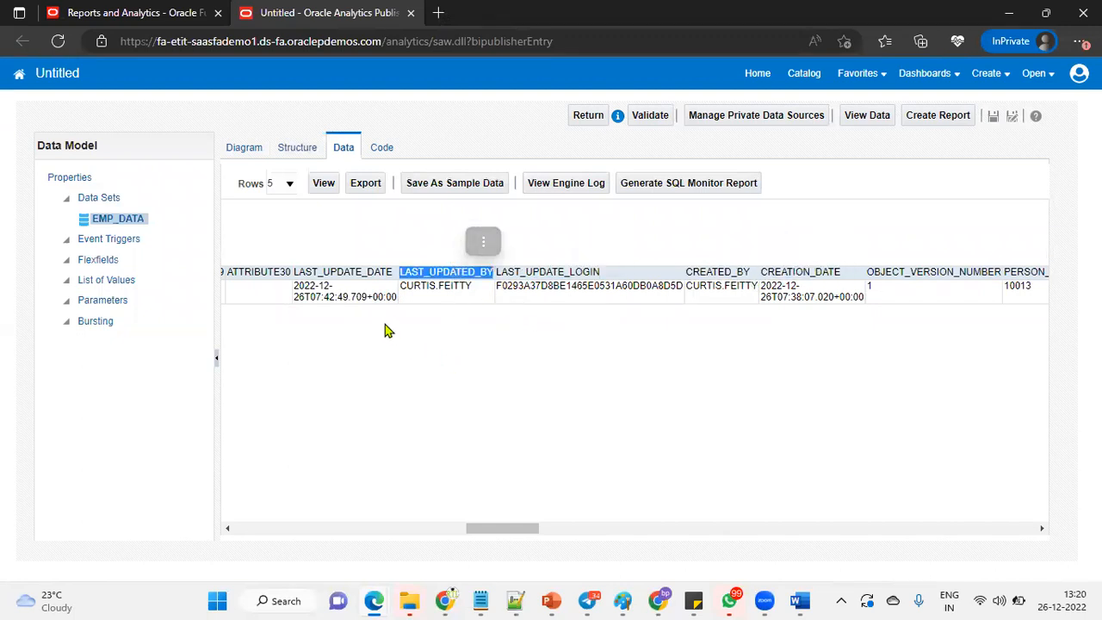
double_click(336, 272)
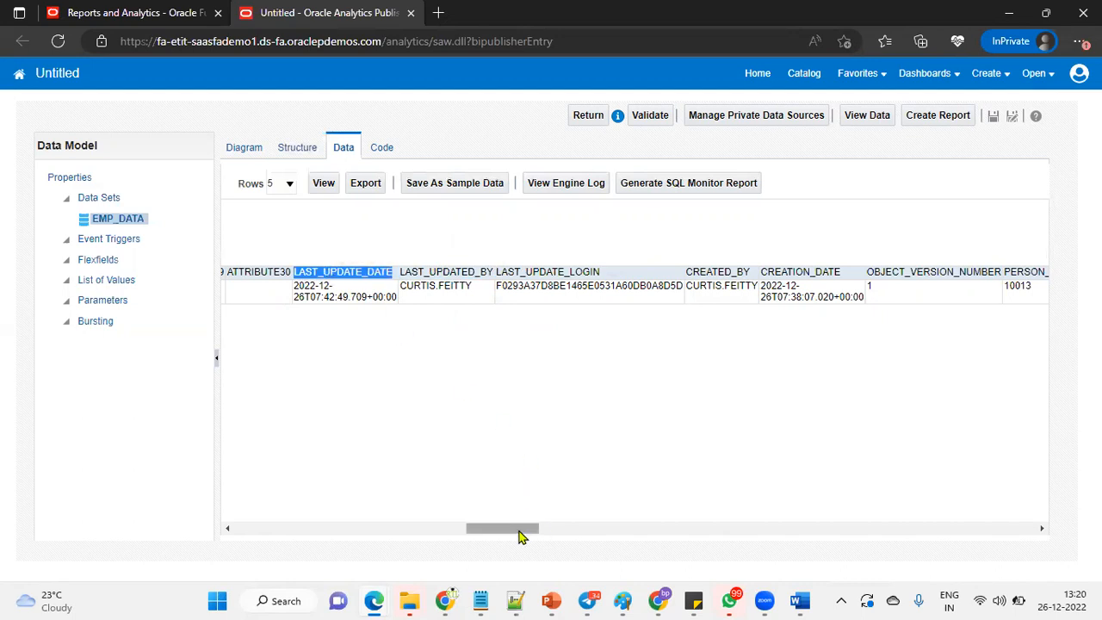
scroll(540, 526, "right", 3)
double_click(774, 287)
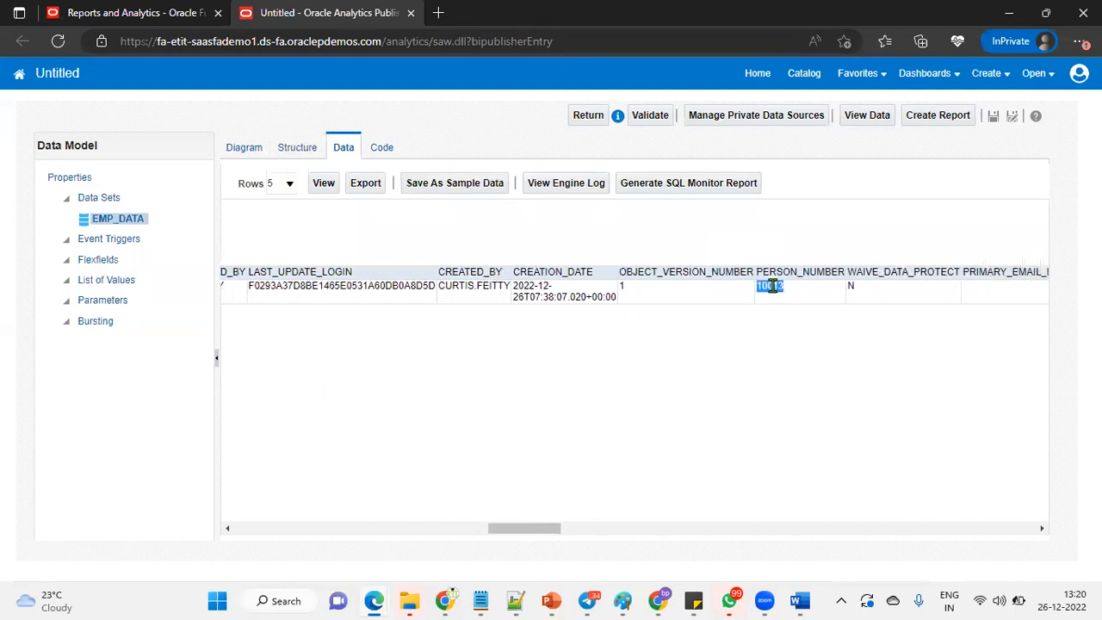
left_click_drag(549, 528, 609, 528)
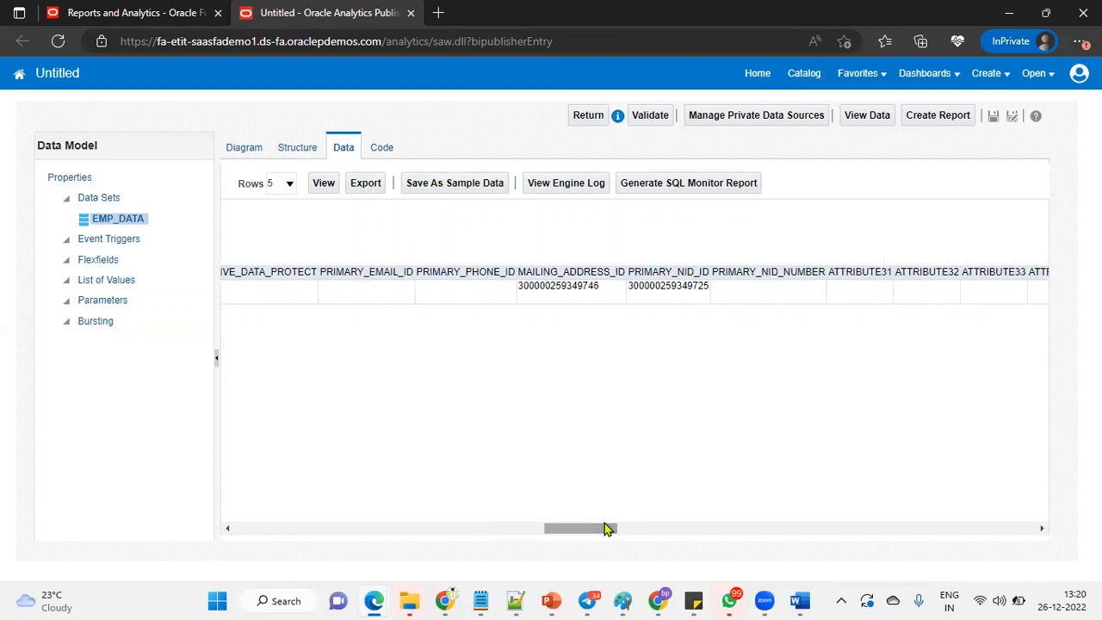
double_click(569, 287)
double_click(657, 286)
left_click_drag(608, 527, 258, 509)
Edit the EMP_DATA query: replace SELECT *, alias PER_ALL_PEOPLE_F as PPF, and add a second table line.
left_click(244, 154)
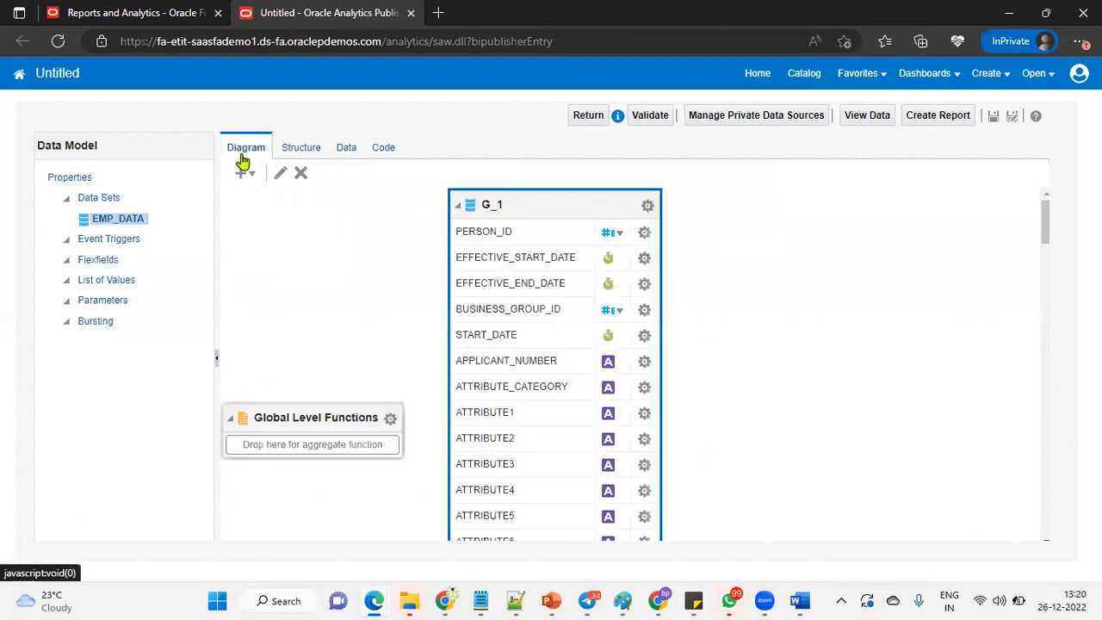
left_click(647, 205)
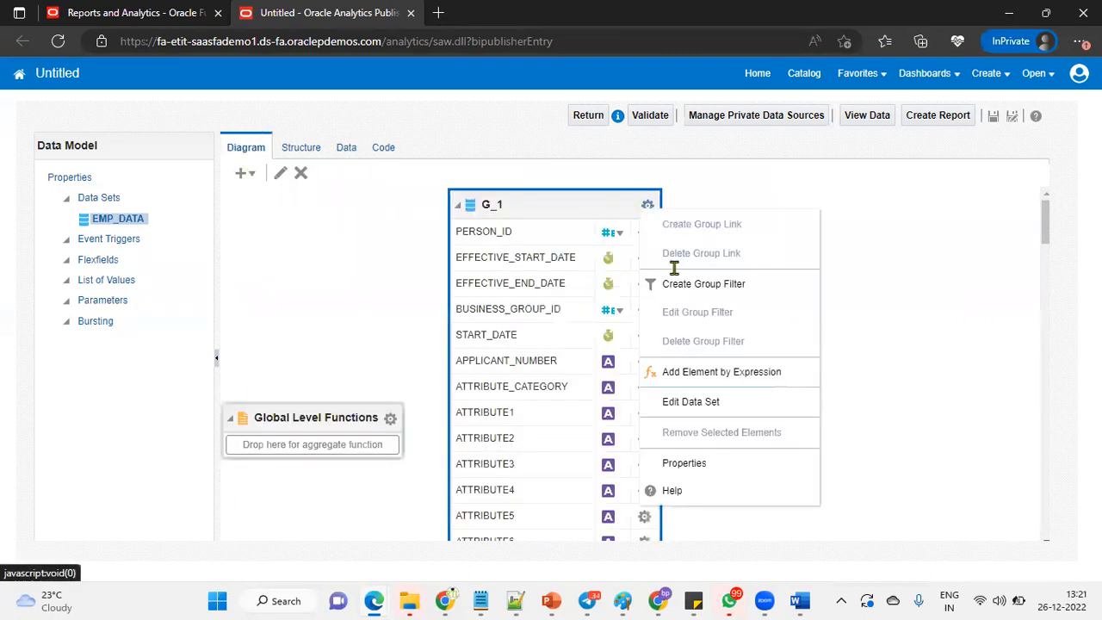
left_click(691, 401)
double_click(371, 304)
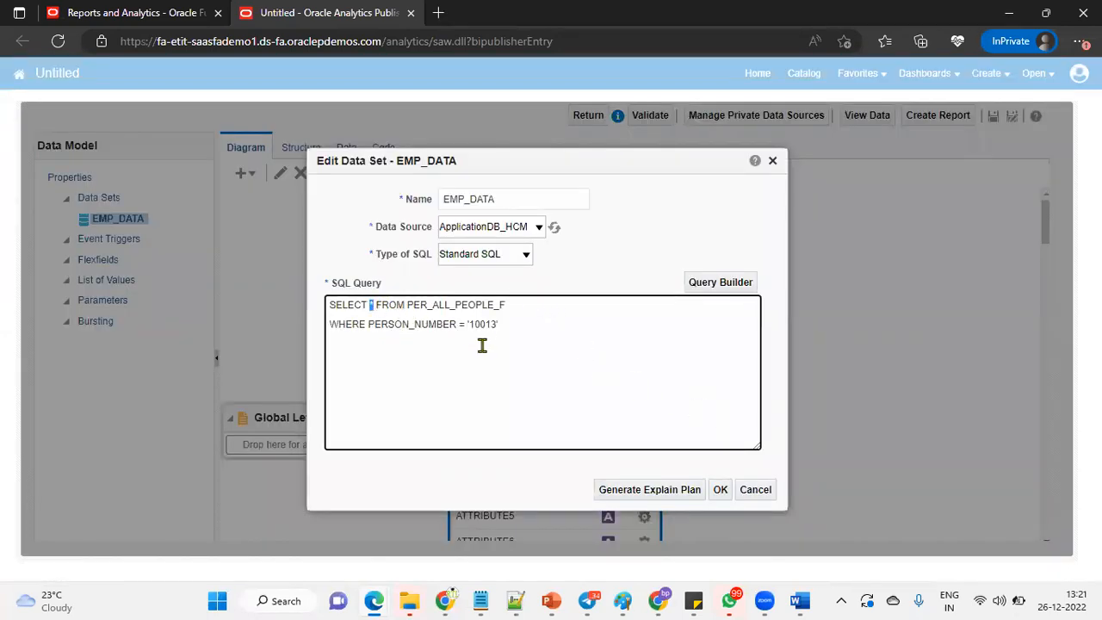
key("Return")
key("Return")
key("Return")
left_click(508, 355)
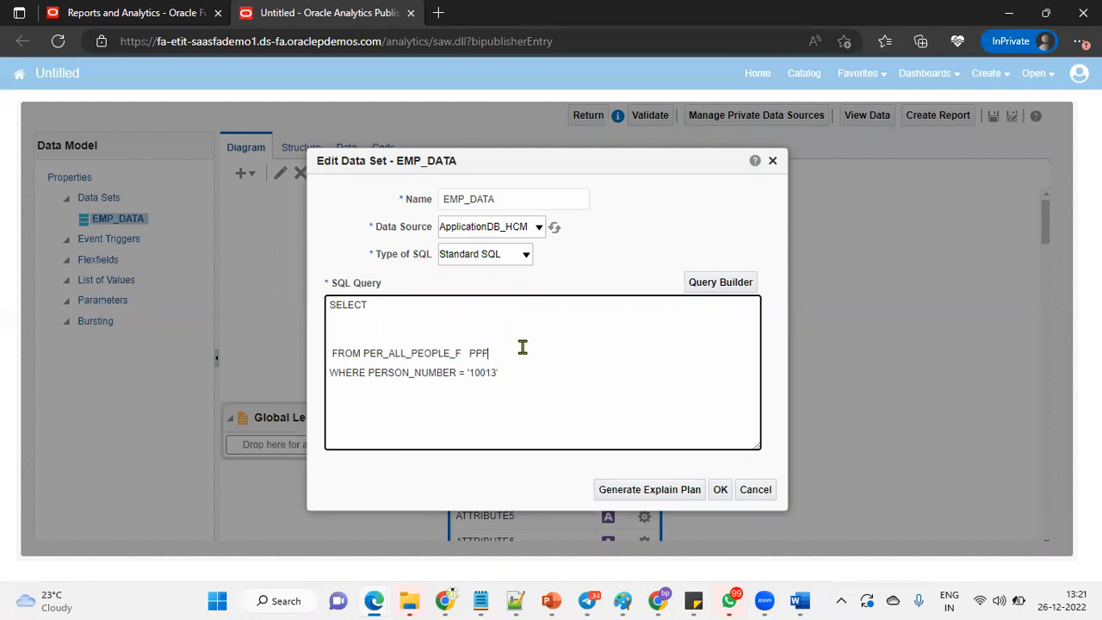
left_click(369, 374)
type("PPF.")
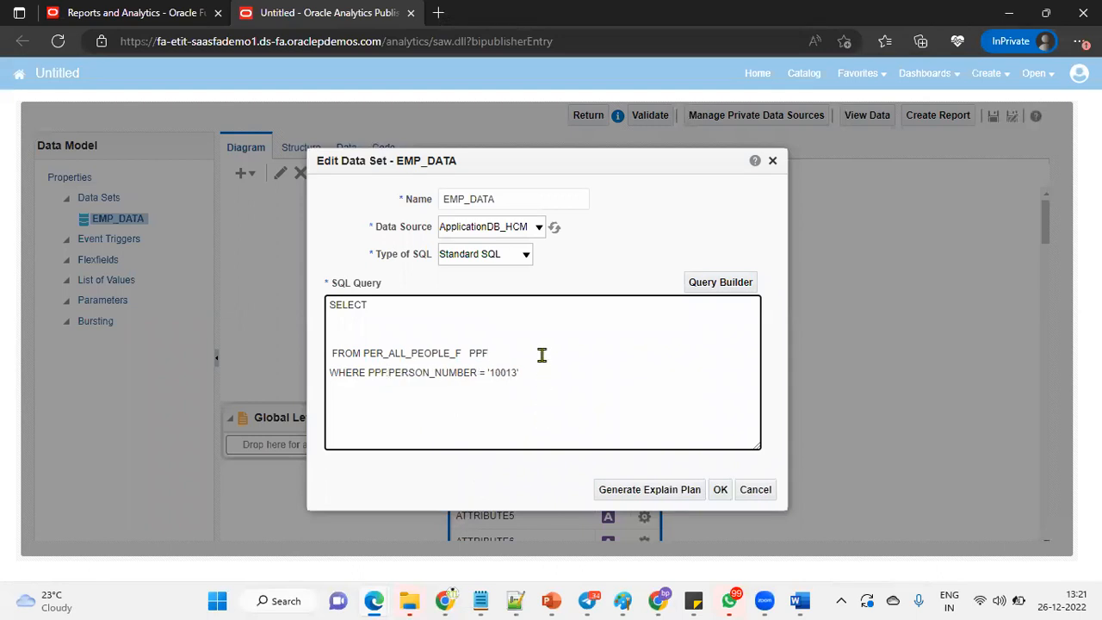
left_click(541, 354)
type(",")
key("Return")
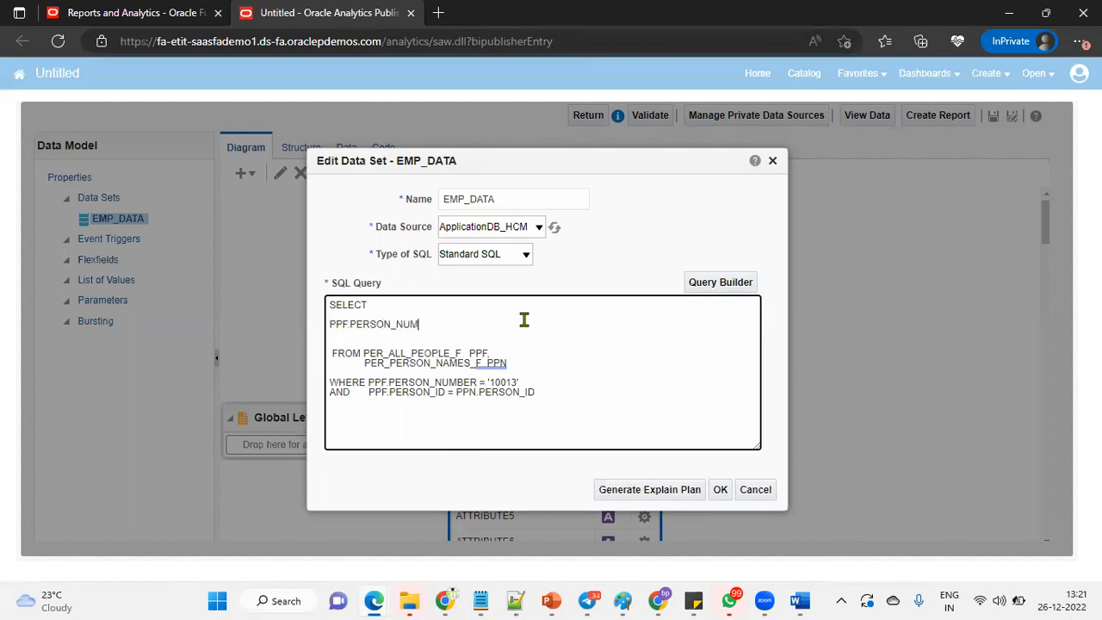
Add PPN.FIRST_NAME and PPN.LAST_NAME to the selected columns and save the join query.
type(",")
key("Return")
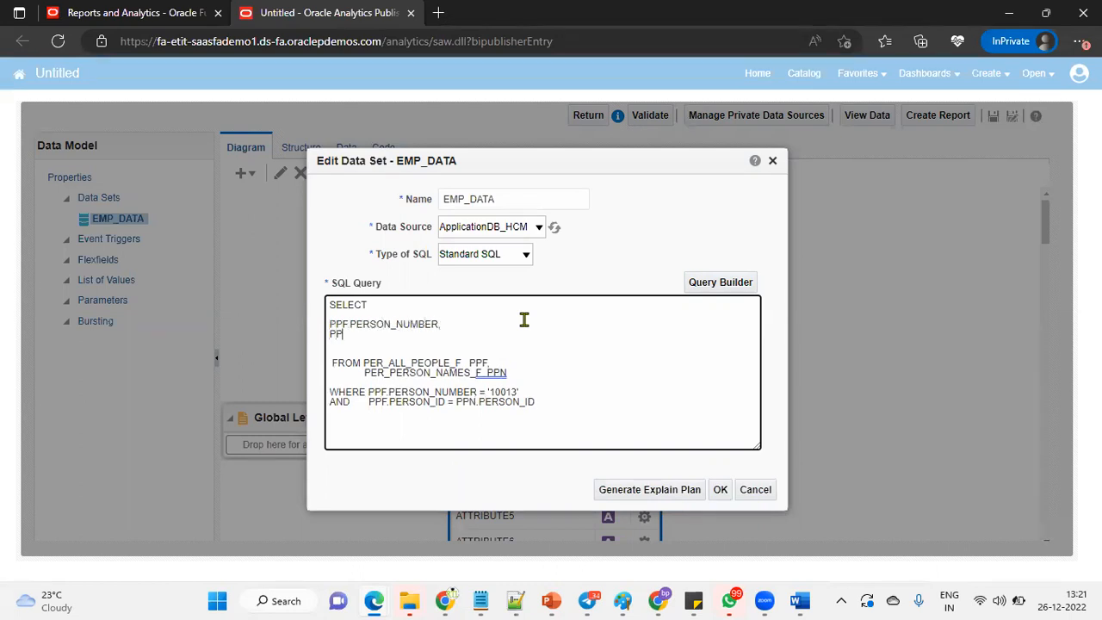
type("PPN.FIRST_NAME,")
key("Return")
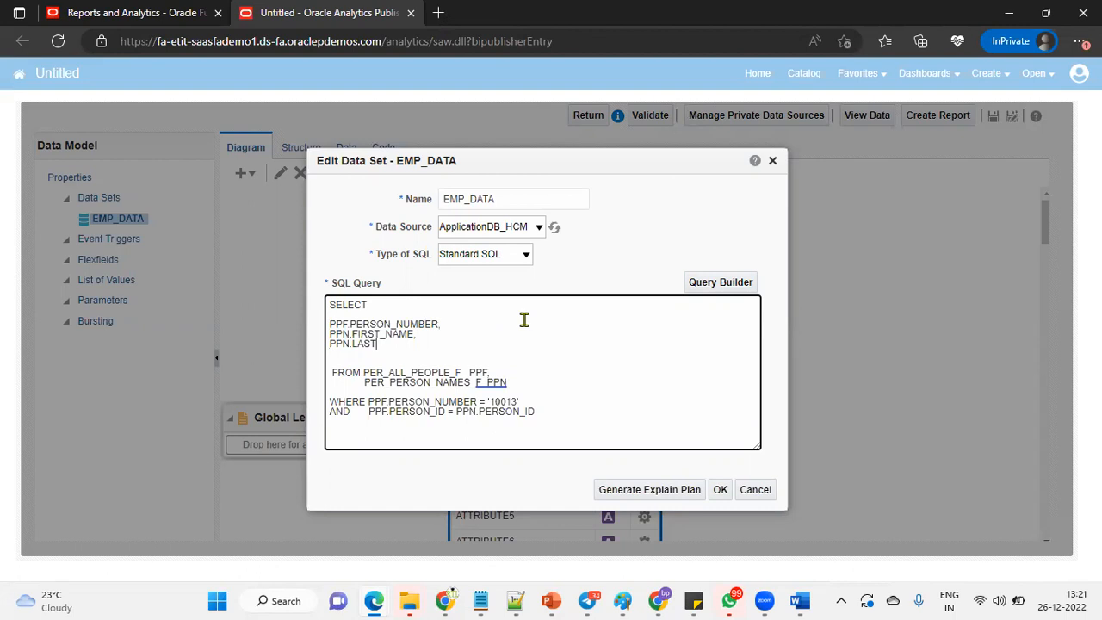
type("PPN.LAST_NAME,")
key("Return")
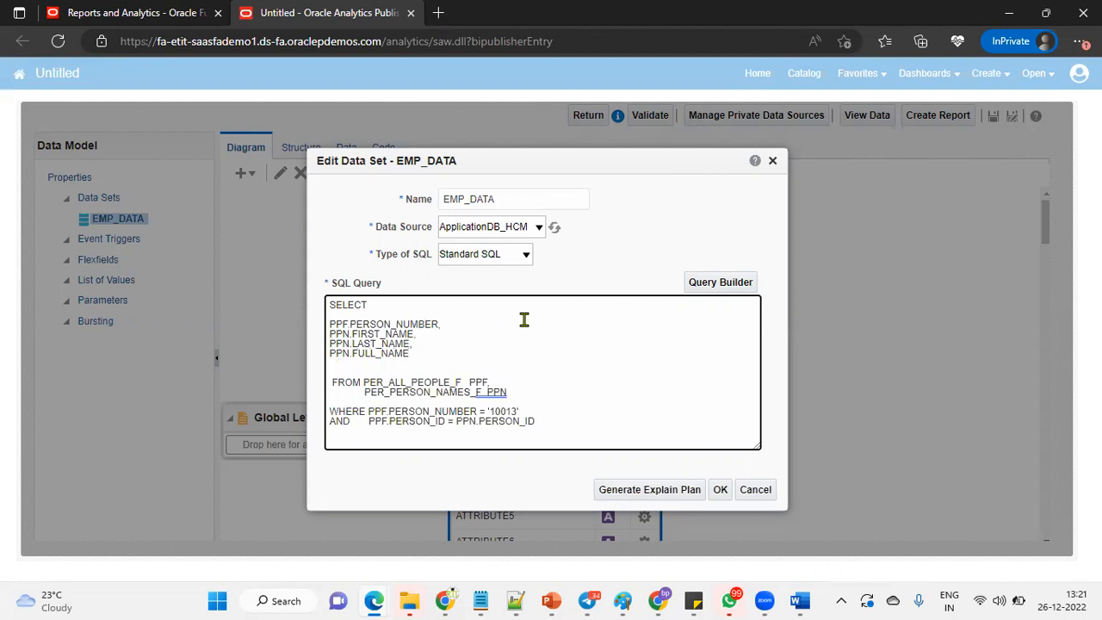
left_click(715, 490)
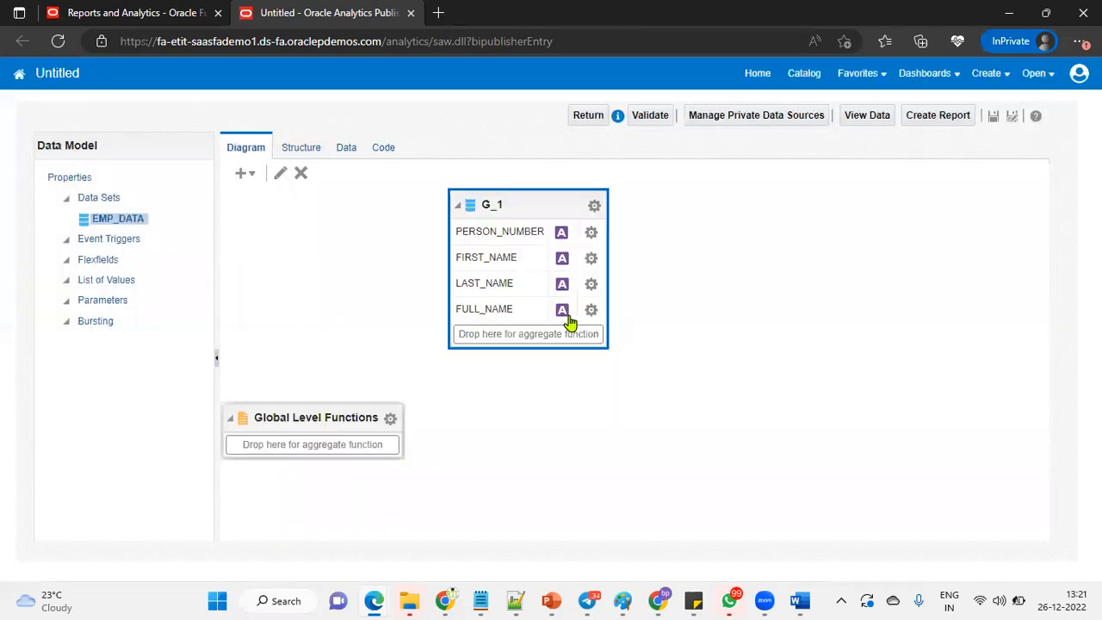
Preview EMP_DATA's rows as a table, showing two name rows, then return to the diagram.
left_click(341, 152)
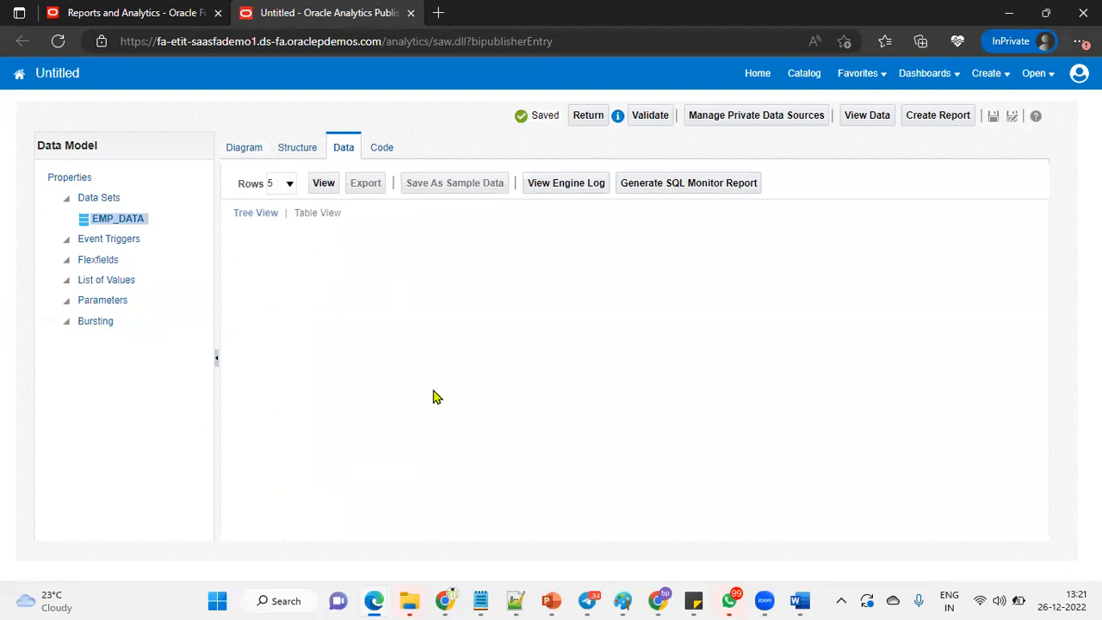
left_click(324, 185)
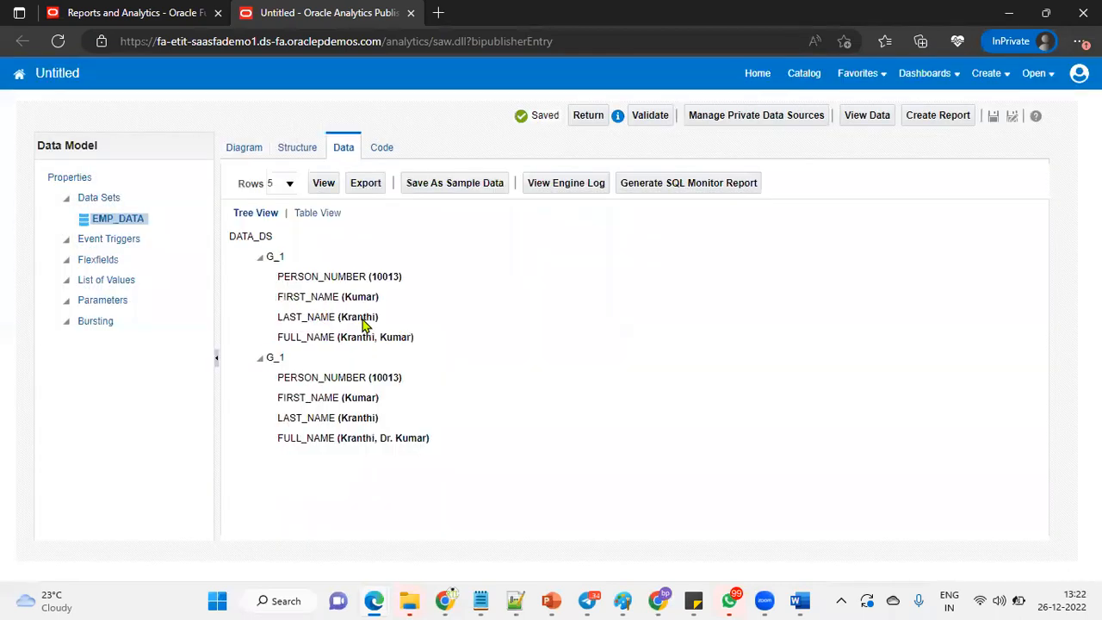
left_click(324, 213)
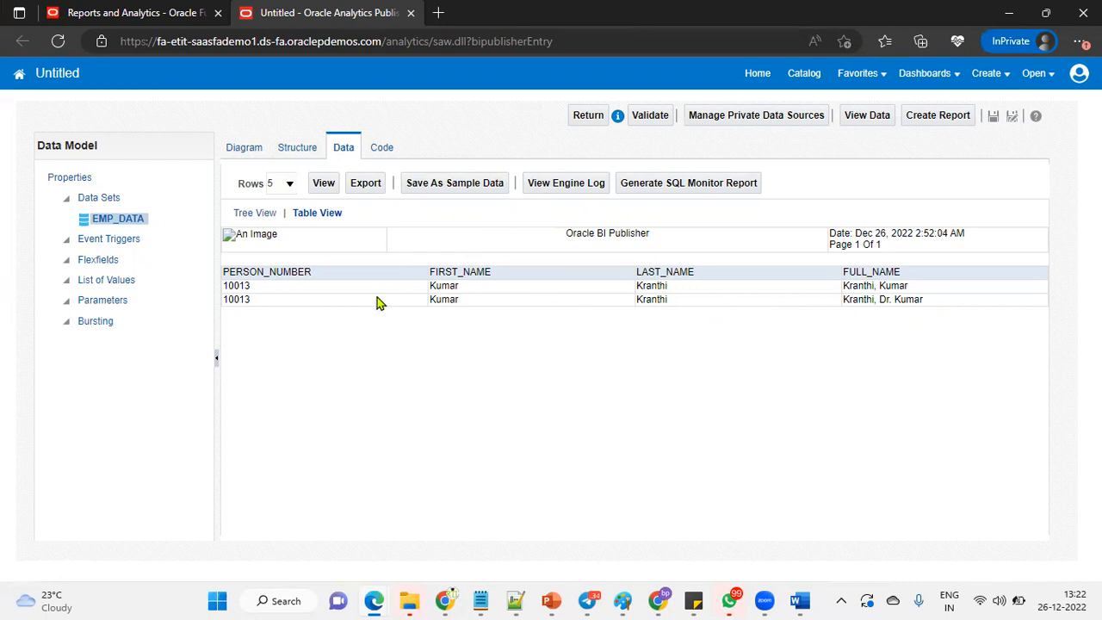
left_click(238, 149)
Add PPN.NAME_TYPE to the EMP_DATA query's SELECT list after PPN.FULL_NAME and save it.
left_click(595, 207)
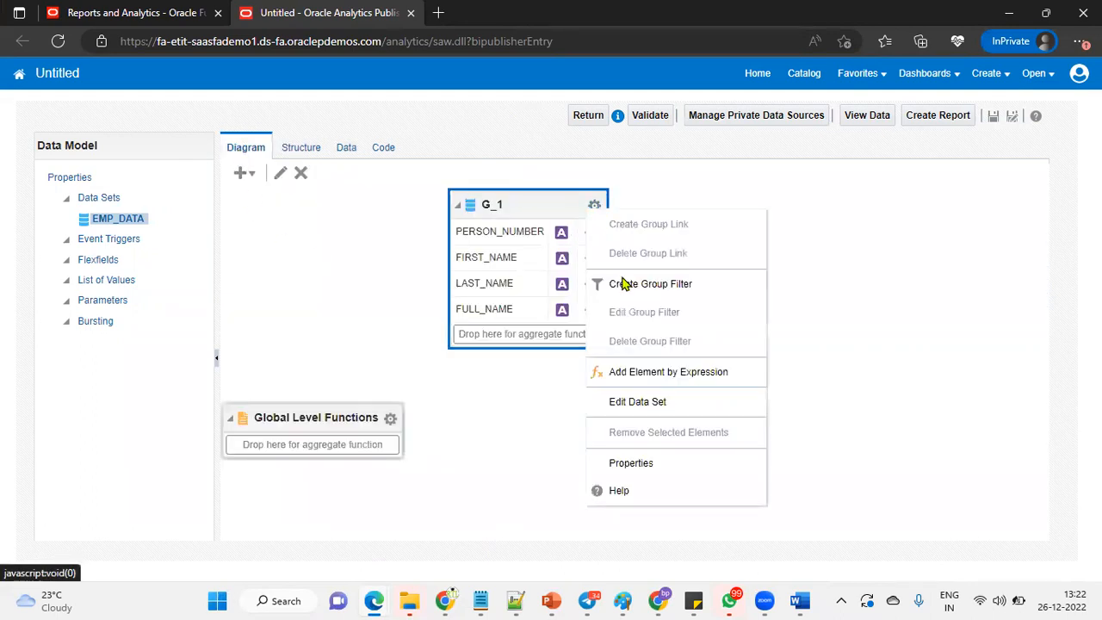
left_click(638, 399)
left_click(444, 358)
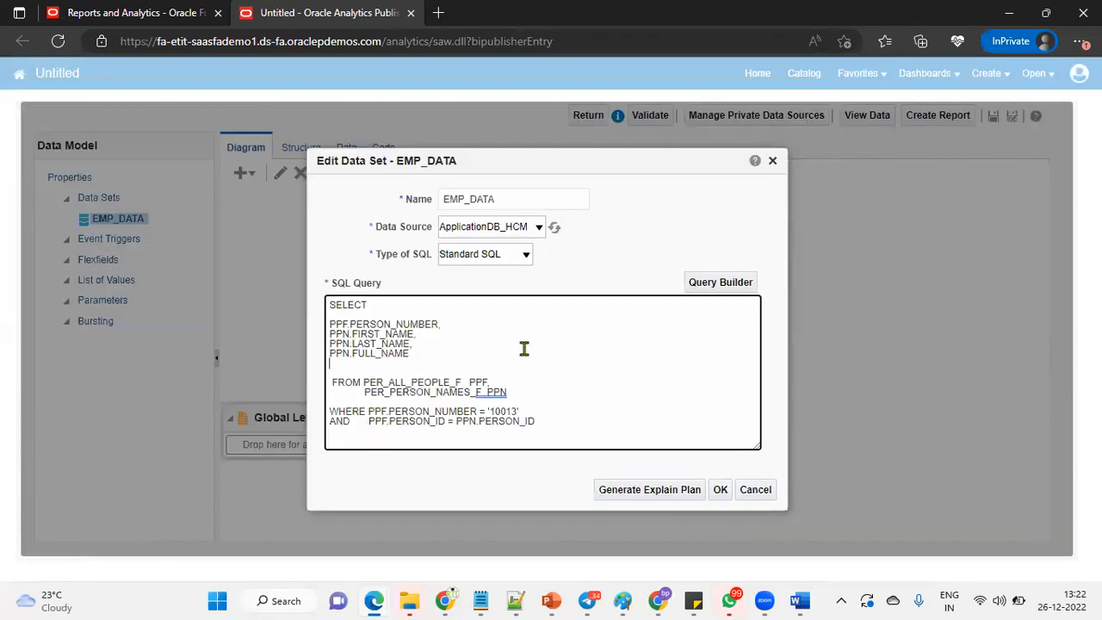
type(",")
key("Return")
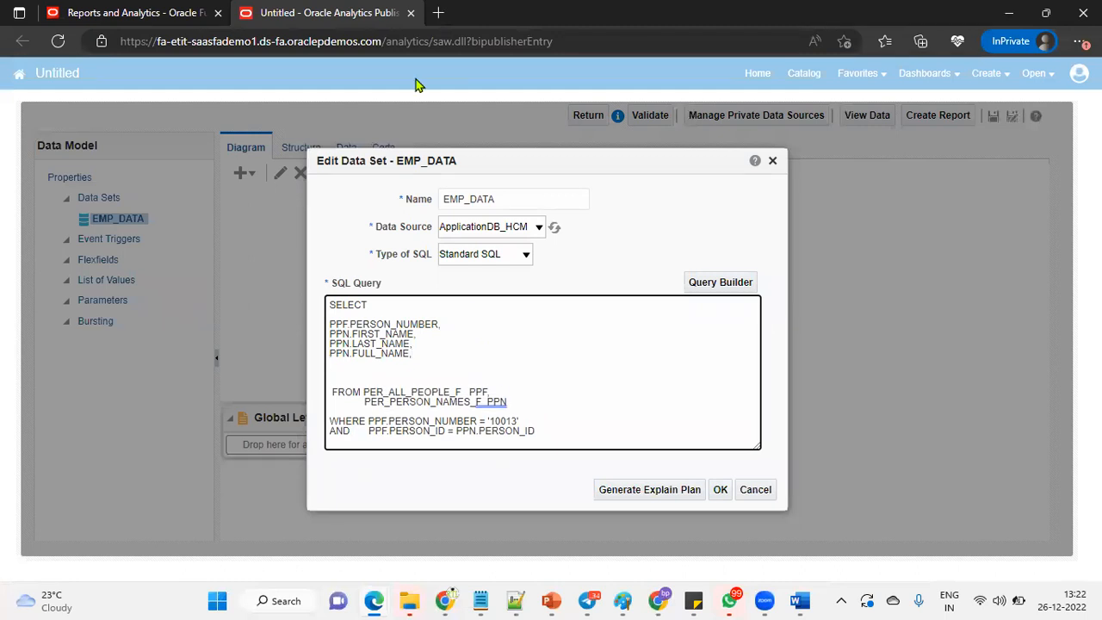
type("PPN.NAME_TYPE")
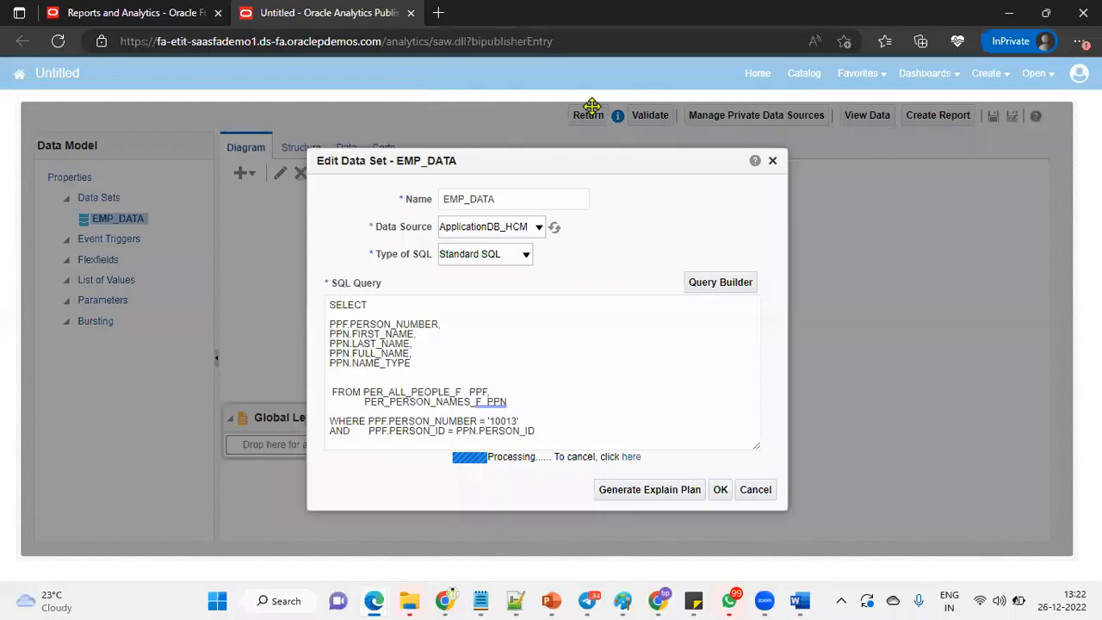
left_click(345, 150)
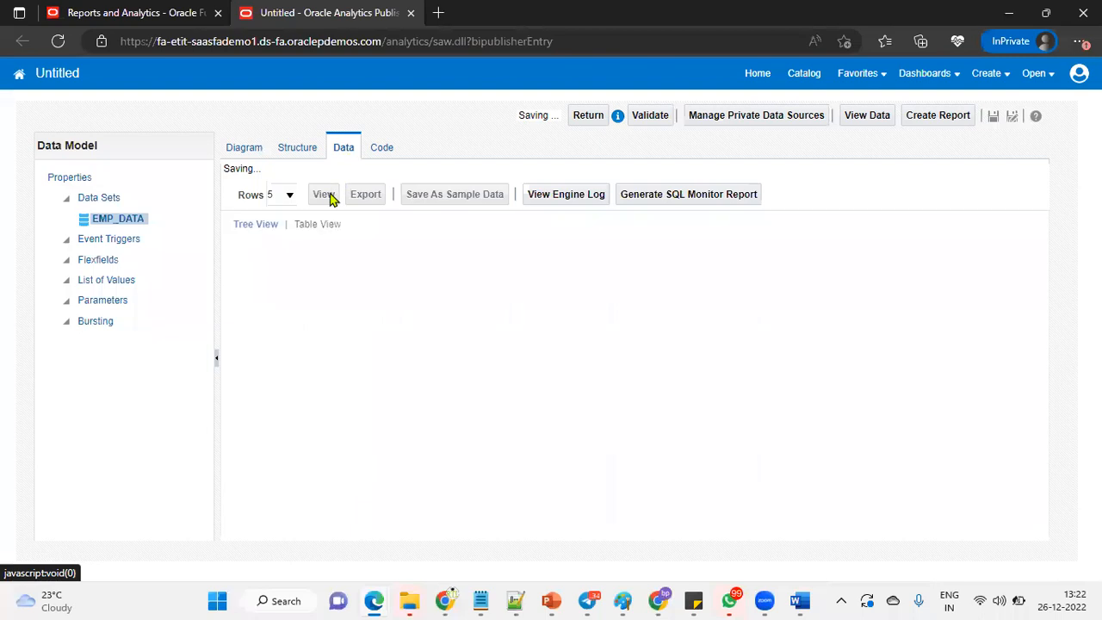
Preview the data set as a table and confirm the GLOBAL and US name type rows.
left_click(327, 186)
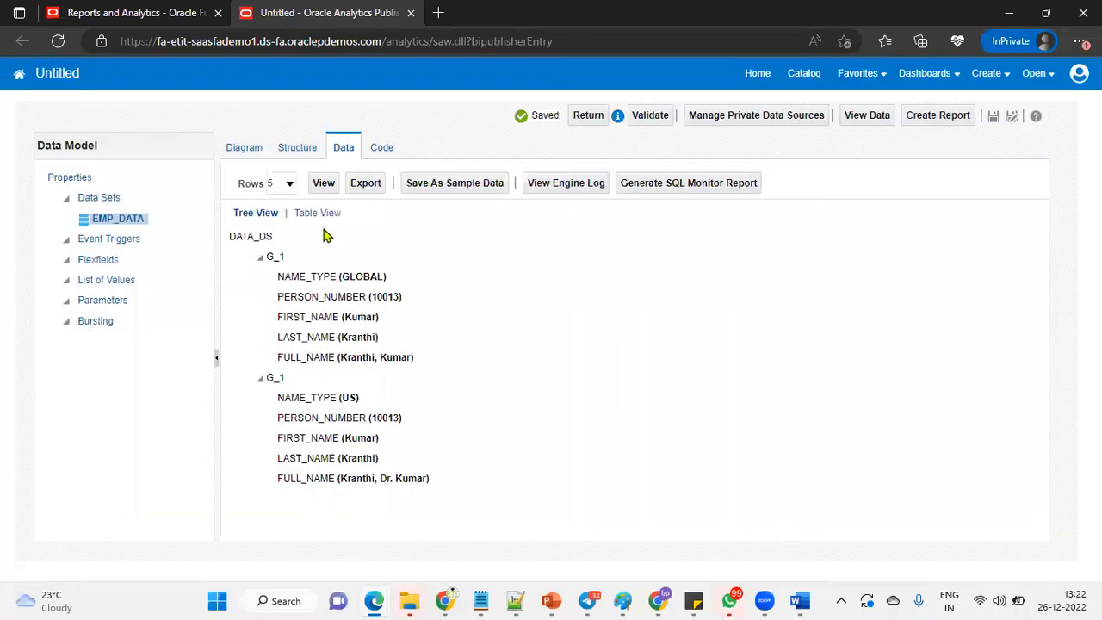
left_click(319, 213)
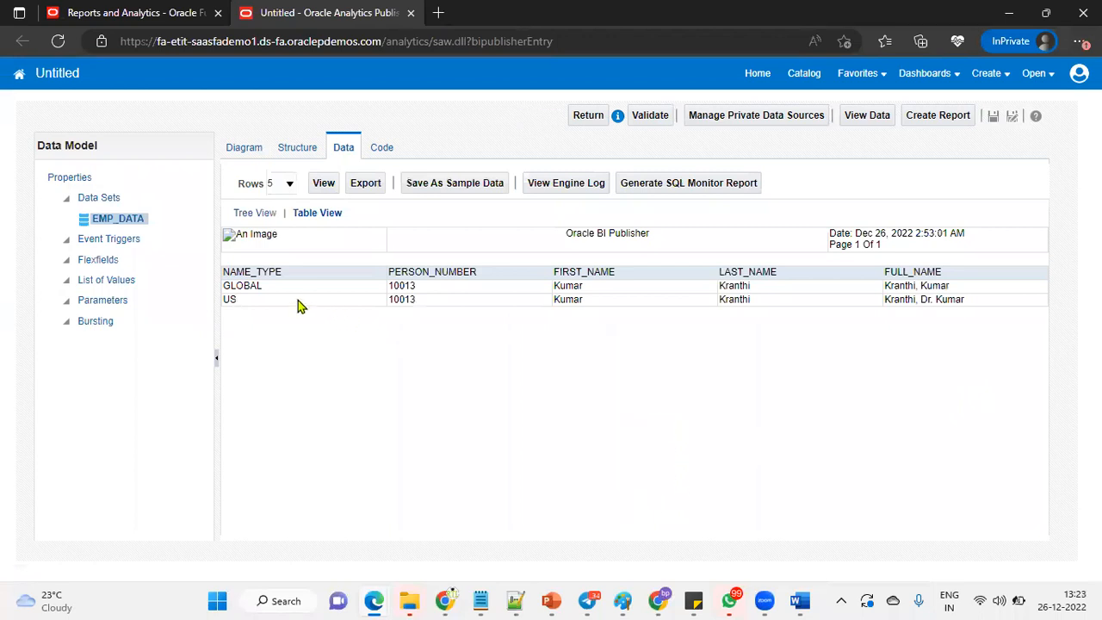
double_click(248, 288)
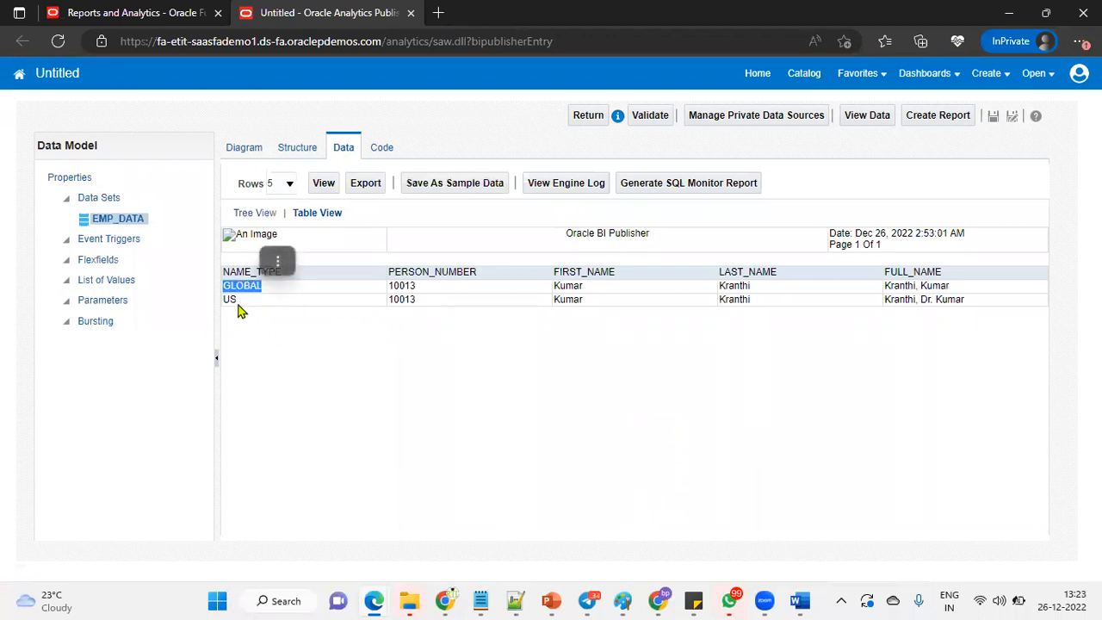
double_click(230, 301)
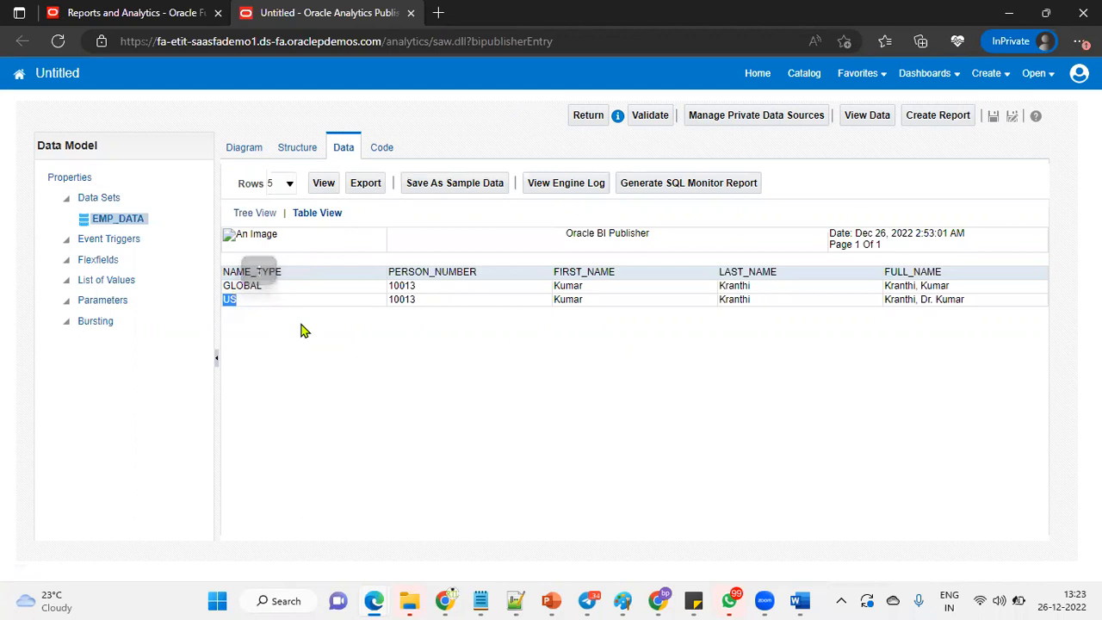
left_click(233, 300)
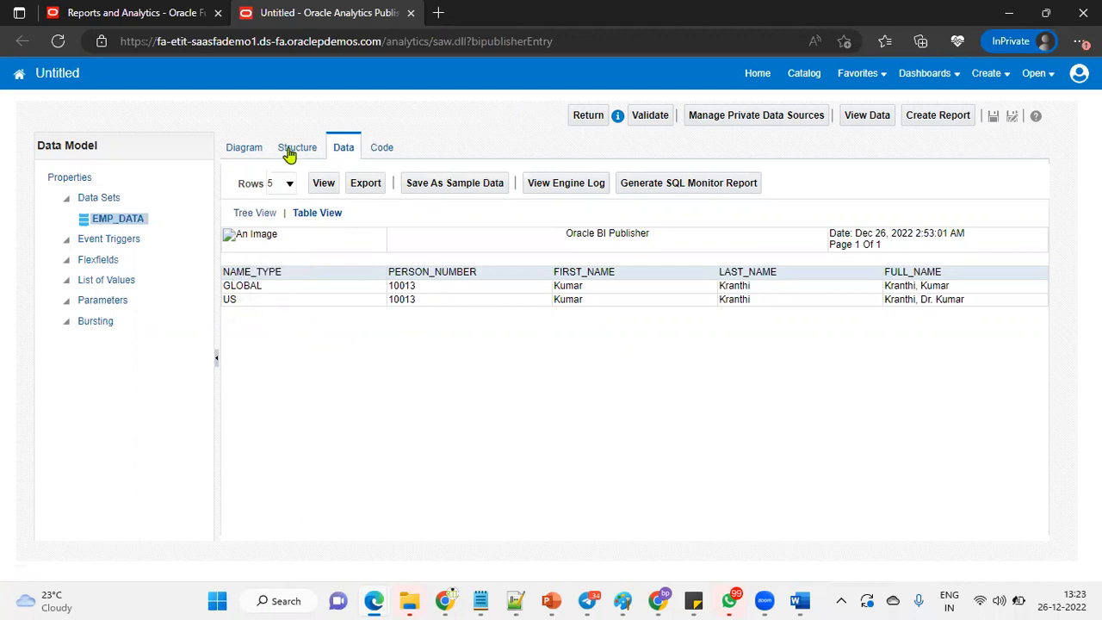
Reopen the EMP_DATA query from the diagram with the cursor at the end of the PPN.NAME_TYPE line.
left_click(245, 152)
left_click(594, 204)
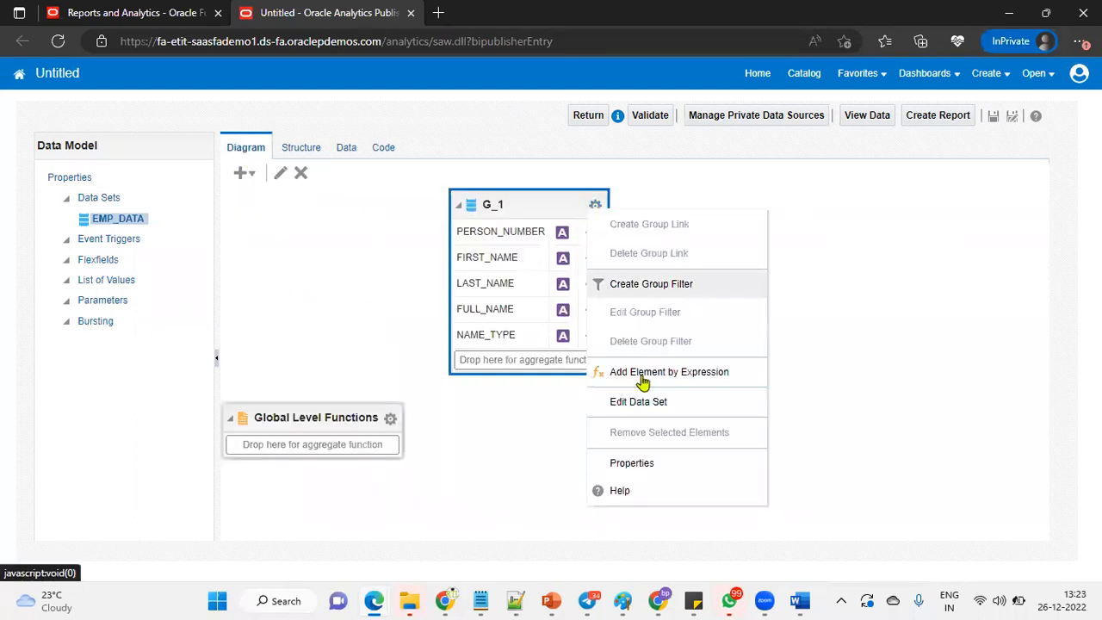
left_click(652, 410)
left_click_drag(415, 362, 348, 365)
left_click(534, 362)
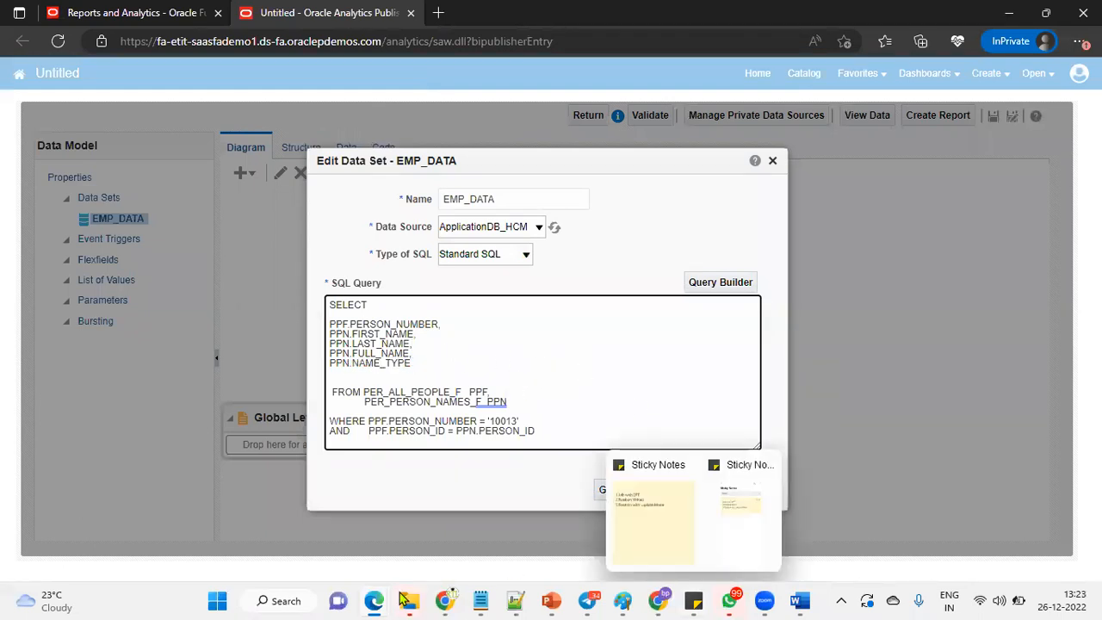
mouse_move(446, 600)
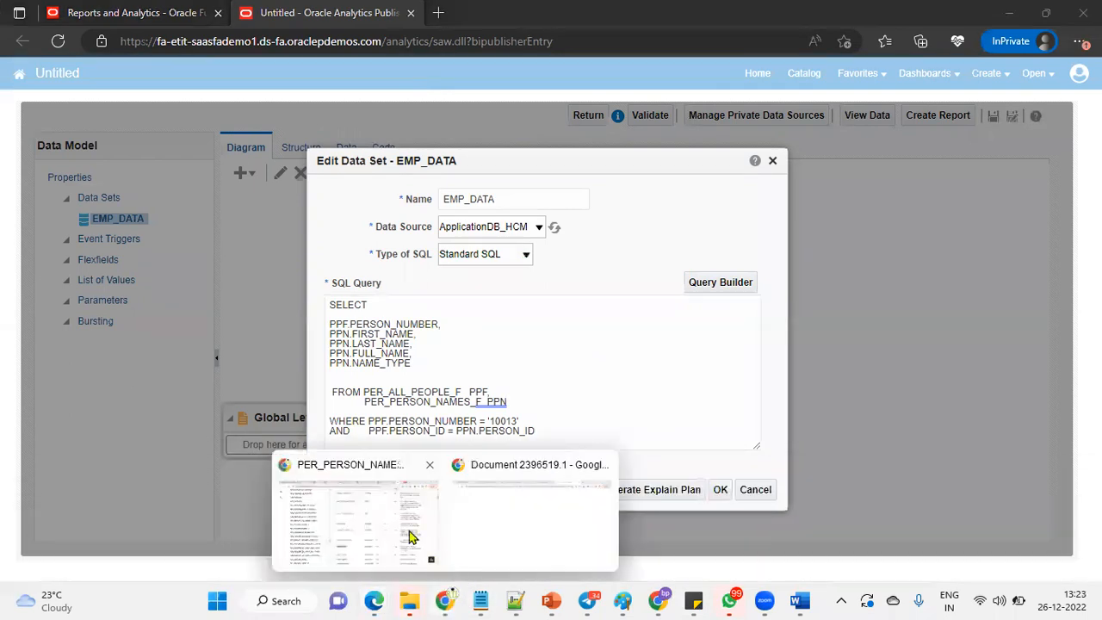
left_click(411, 534)
scroll(620, 447, "down", 2)
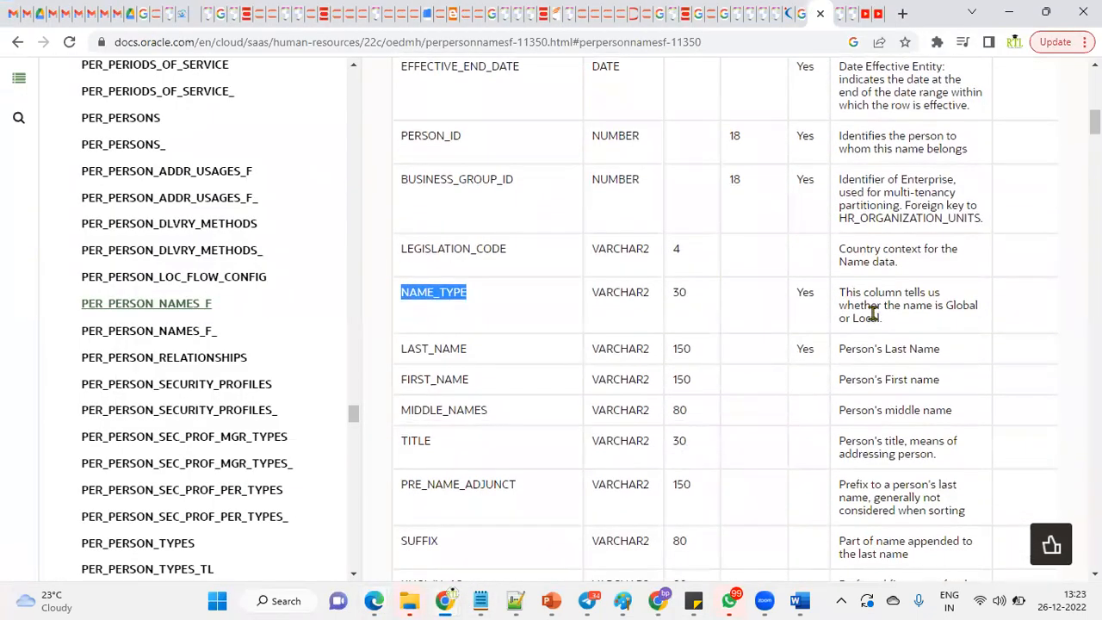
left_click_drag(839, 292, 977, 321)
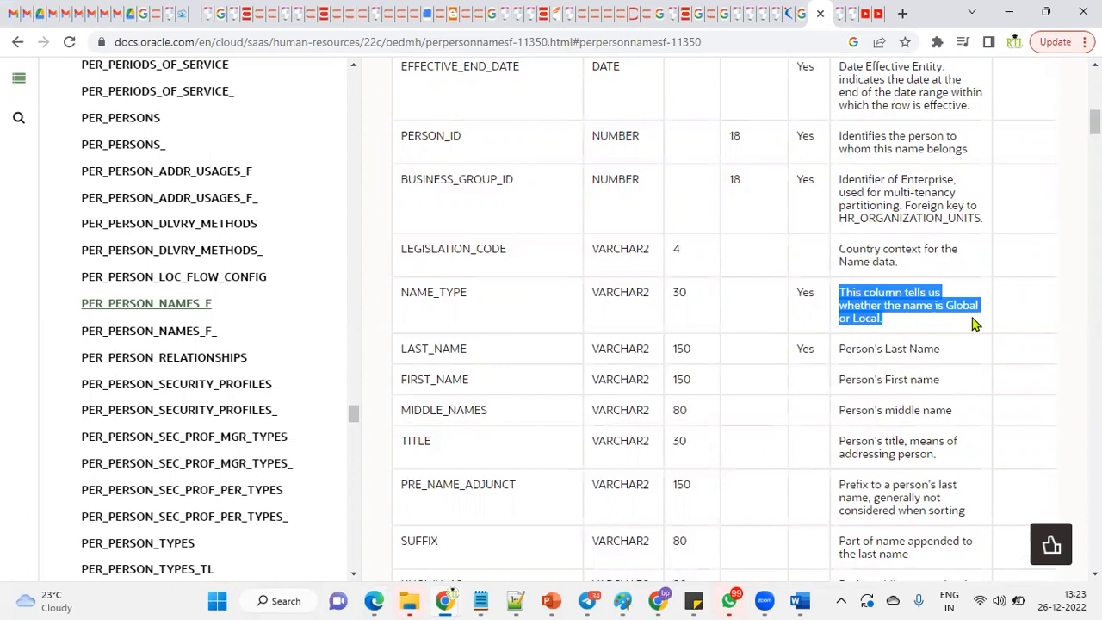
key("alt+Tab")
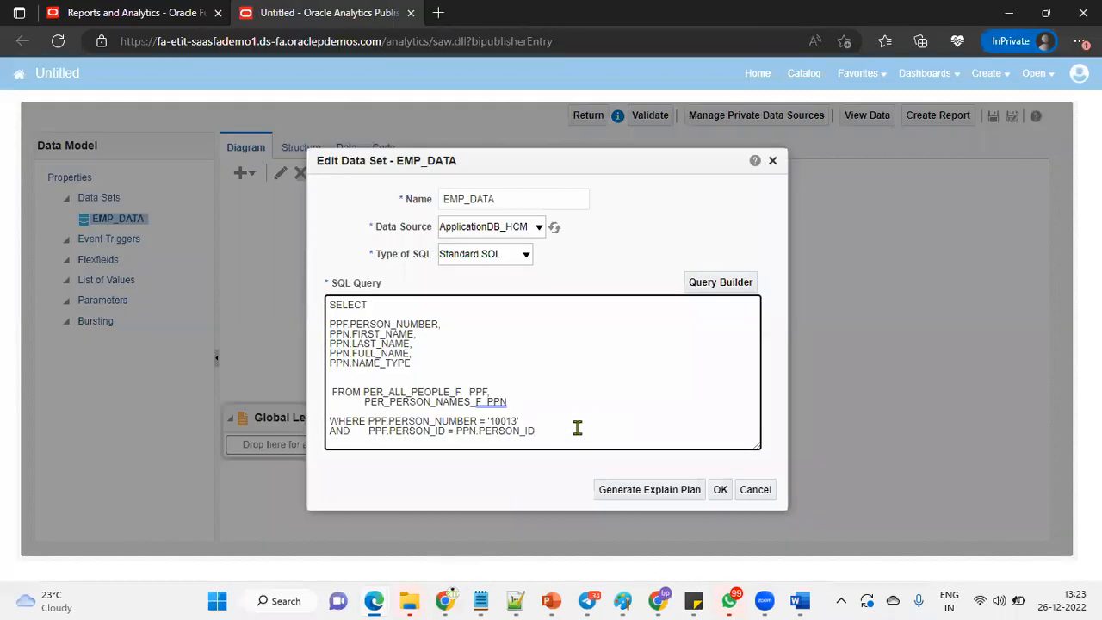
Add the condition AND PPN.NAME_TYPE = 'GLOBAL' to the WHERE clause and save the query.
type("AND    PPNM")
key("Home")
key("BackSpace")
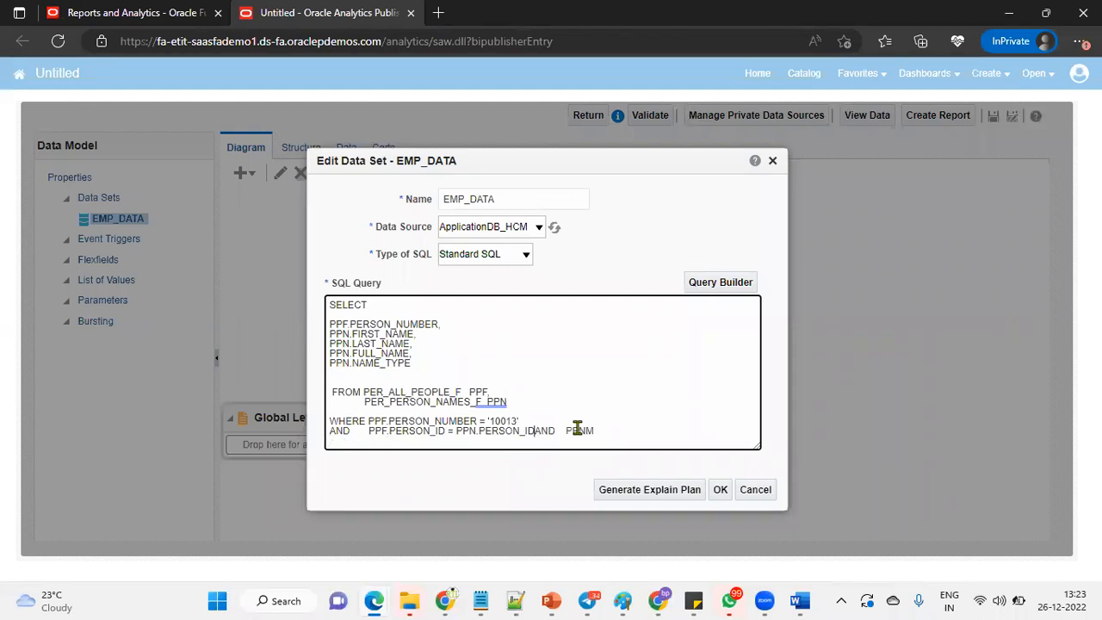
key("Return")
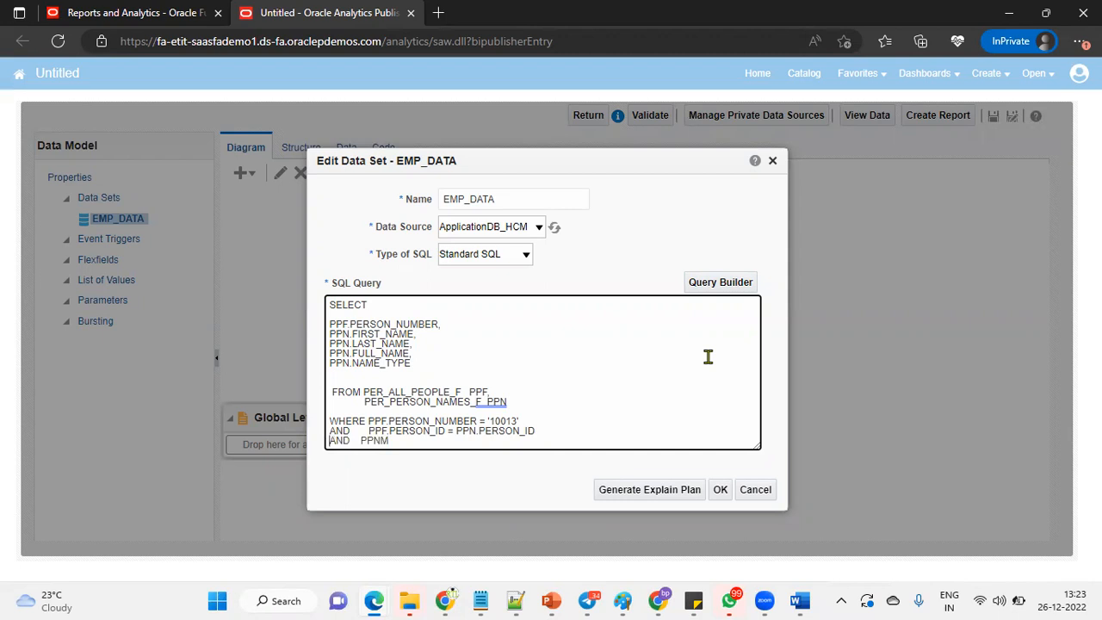
left_click(359, 443)
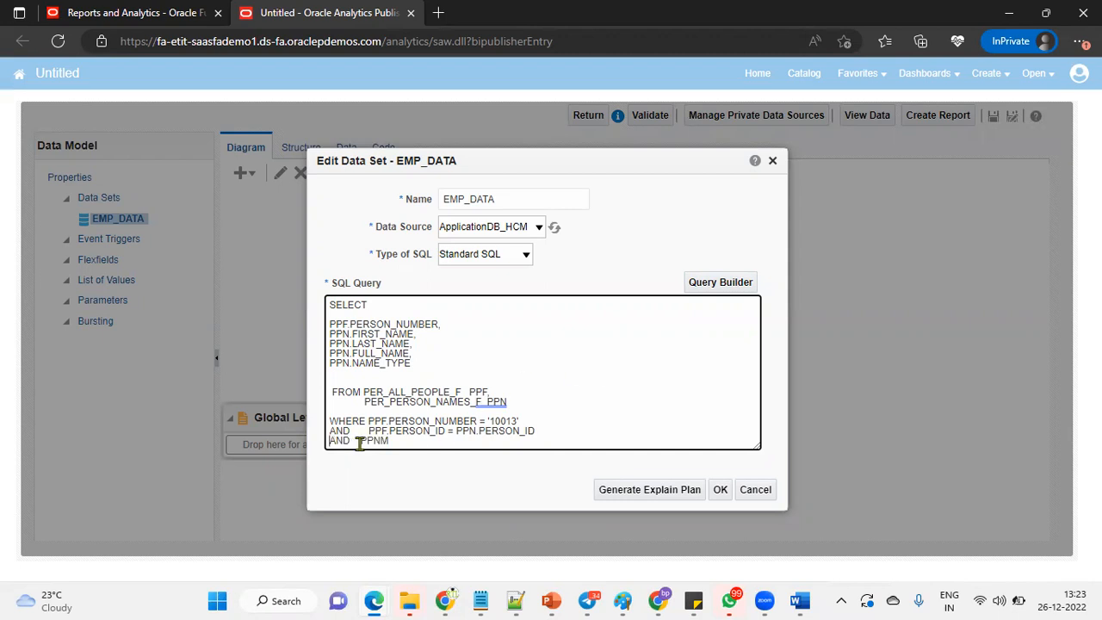
left_click(421, 441)
key("BackSpace")
type(".NAME_TYPE = ")
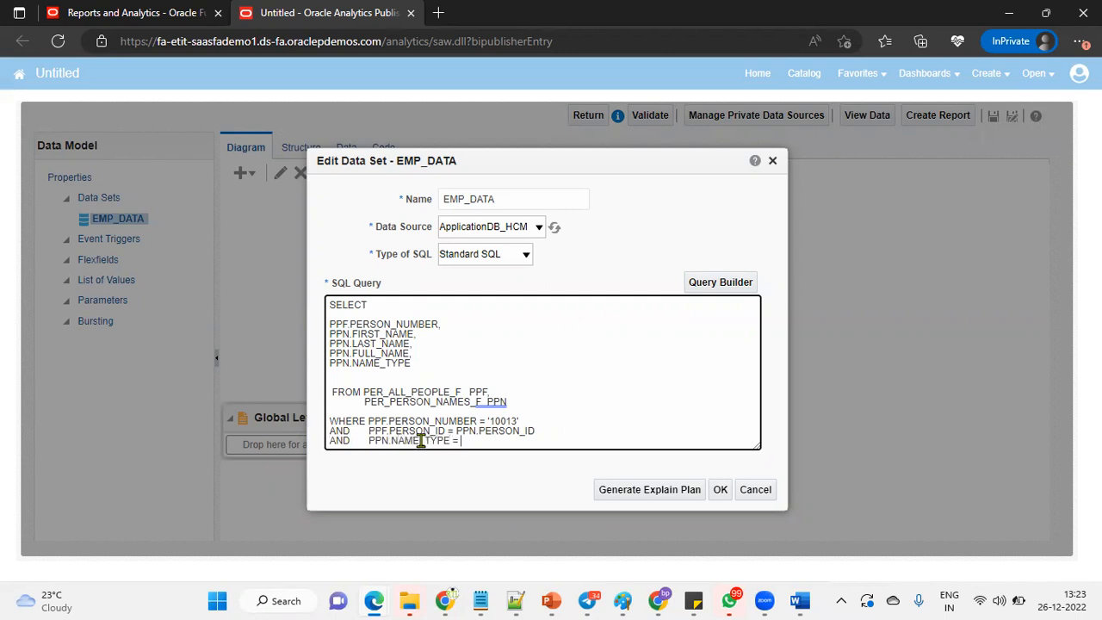
type("'GLOBAL'")
left_click(720, 487)
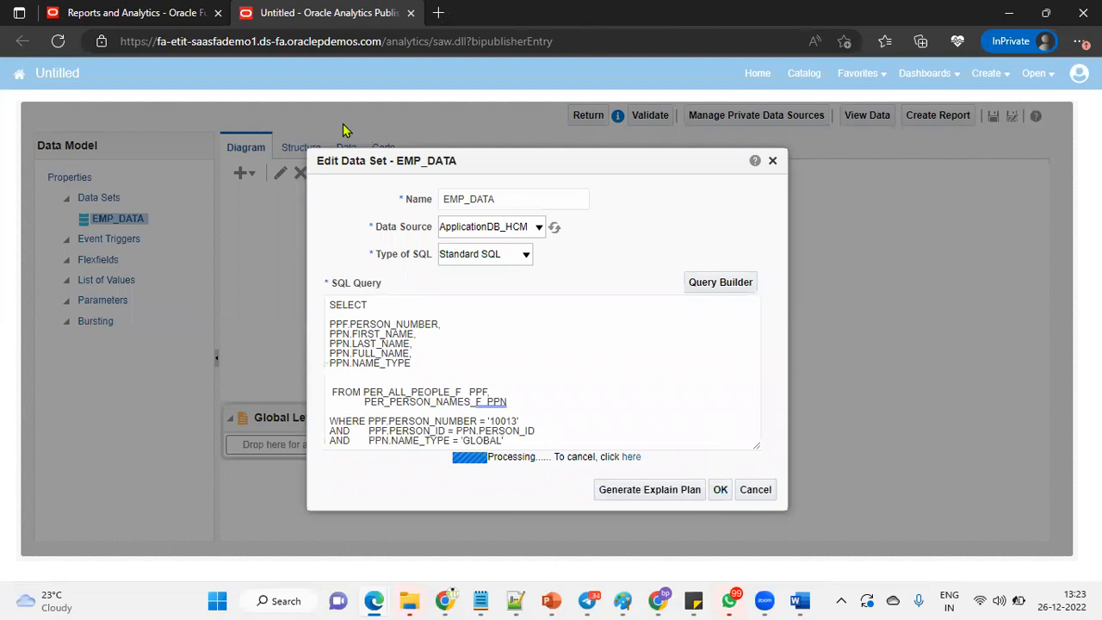
Preview the data set as a table, showing one GLOBAL name row for person 10013.
left_click(346, 153)
left_click(322, 184)
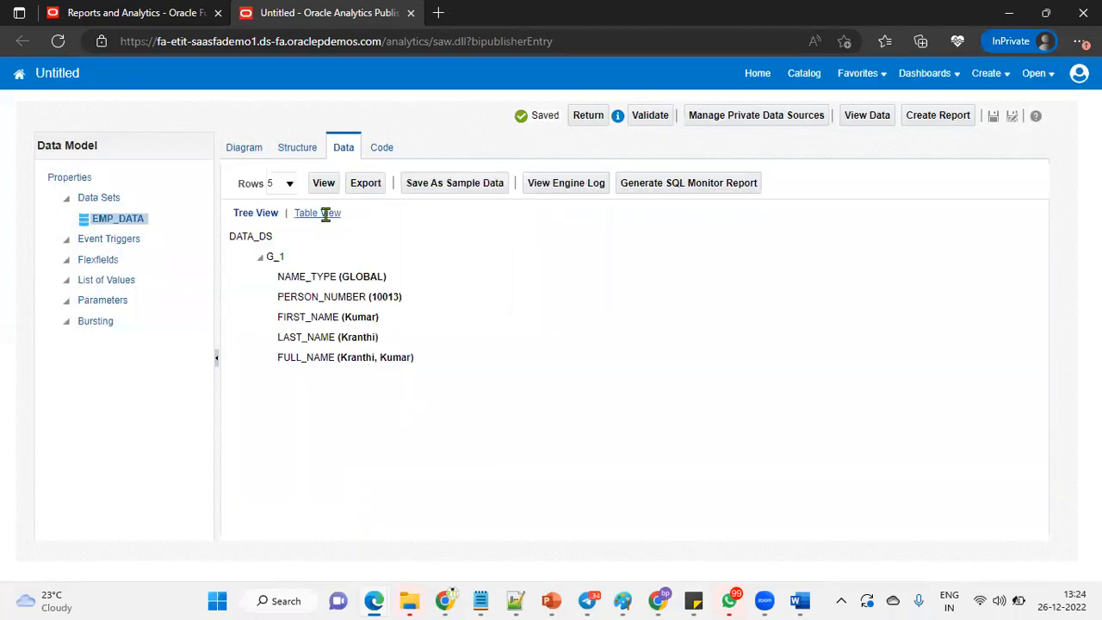
left_click(325, 213)
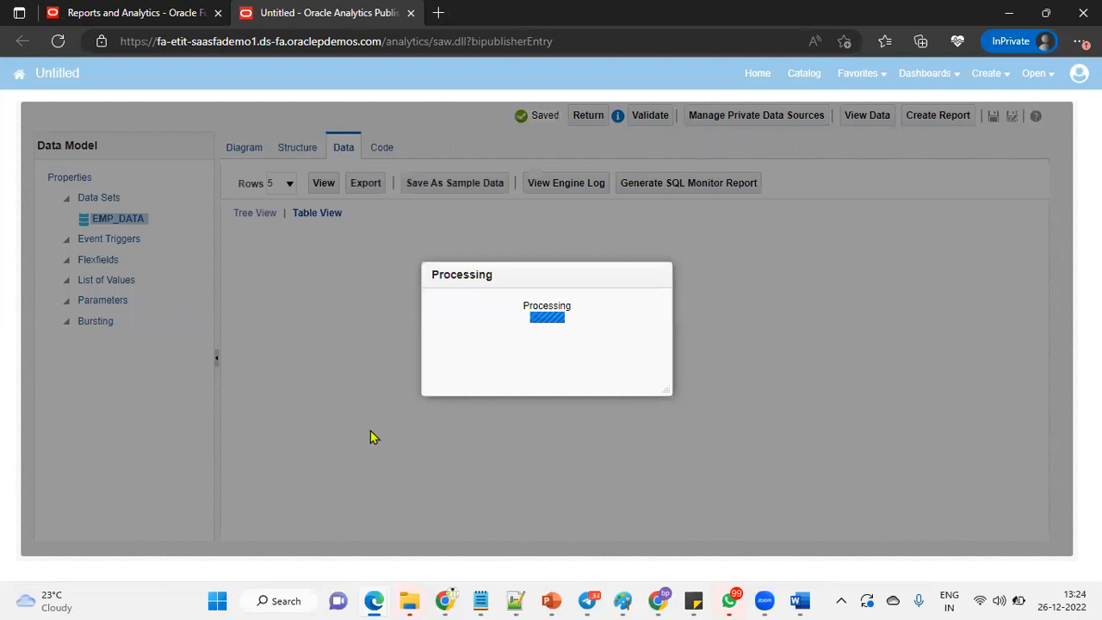